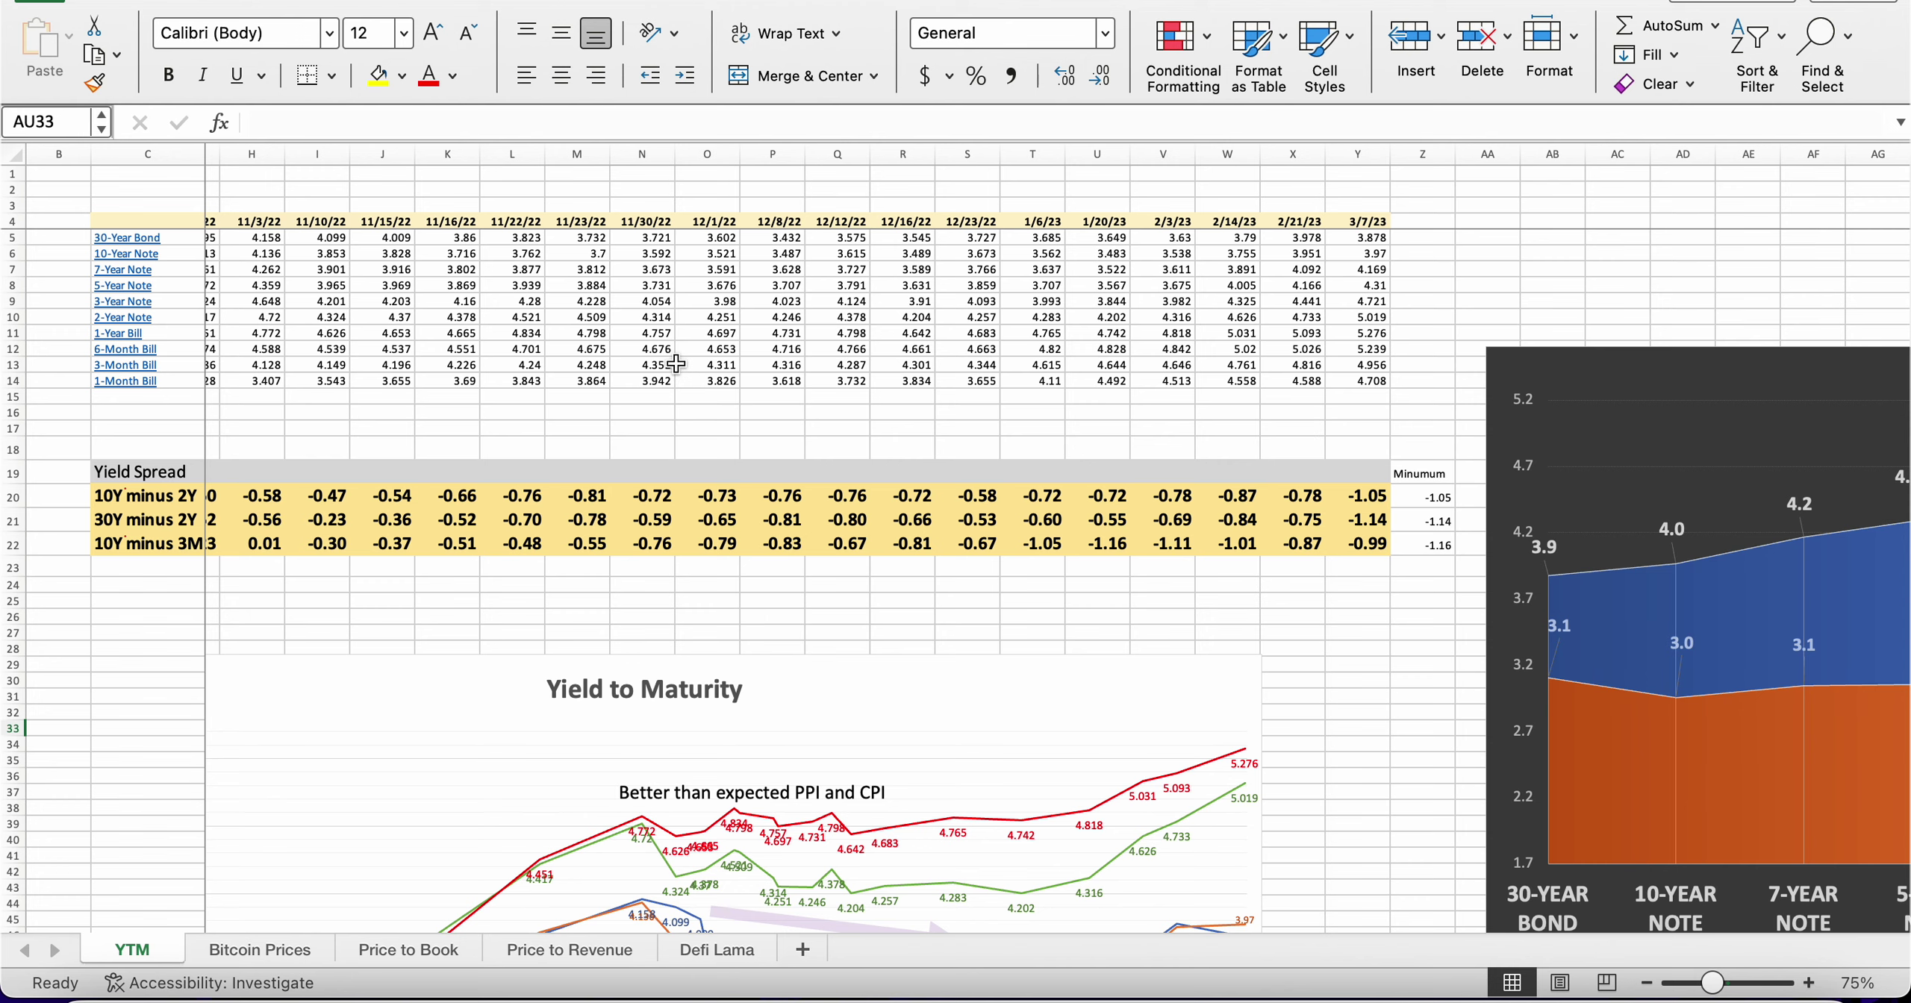
- Examine the 2-Year Note yields date by date from 7/14/22 through 3/7/23
scroll(686, 381, up, 5)
scroll(658, 459, left, 4)
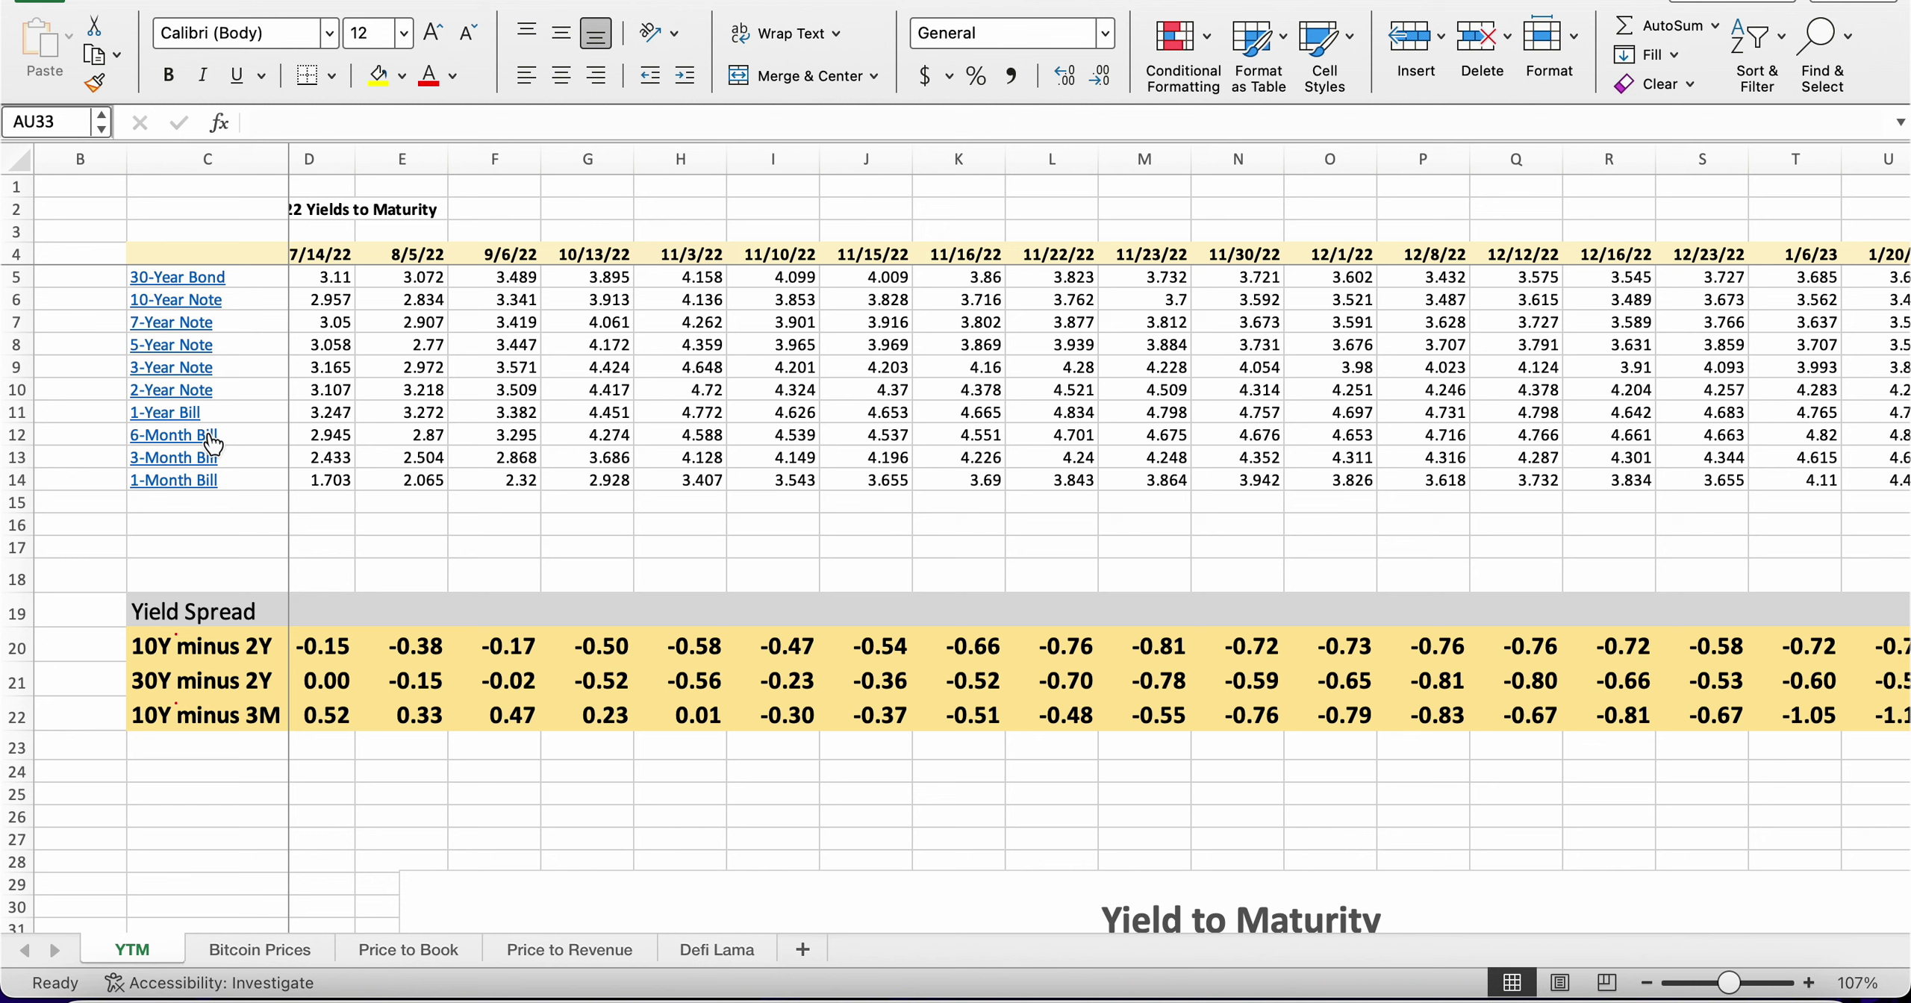
click(90, 391)
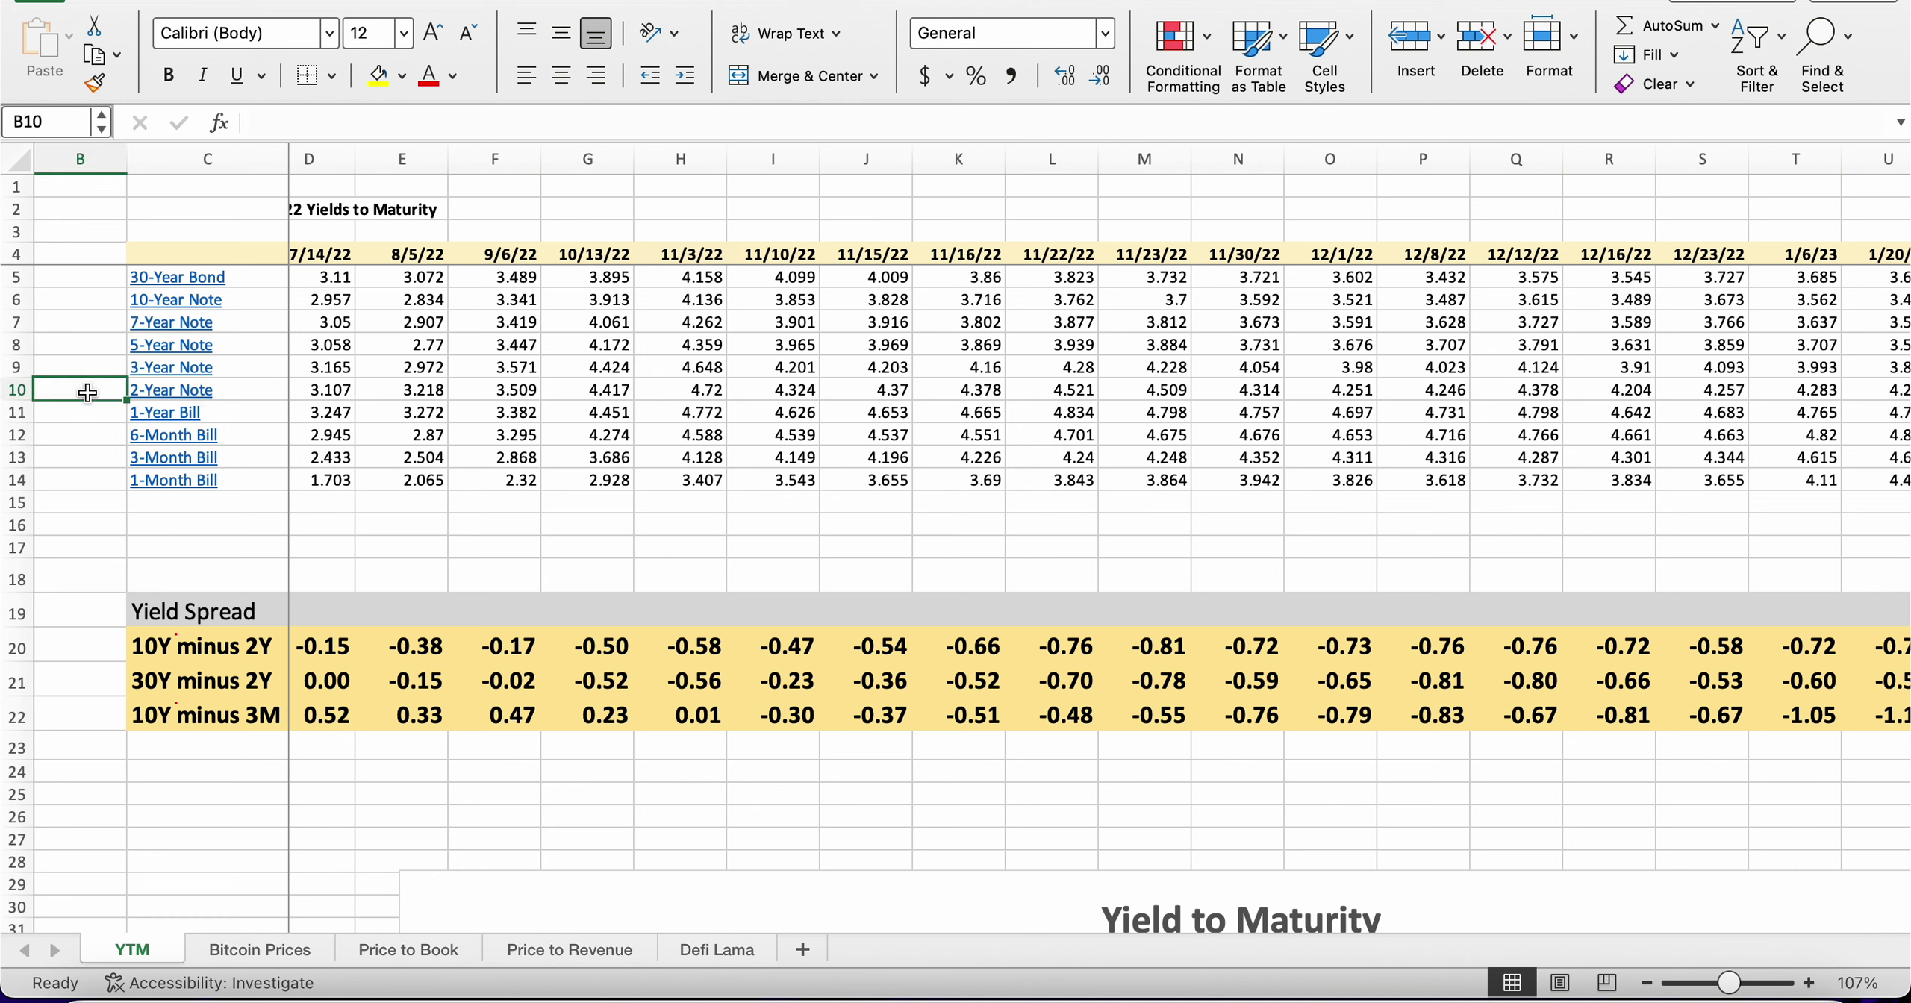
key(Right)
key(Right)
key(Right)
key(Right)
key(Right)
key(Right)
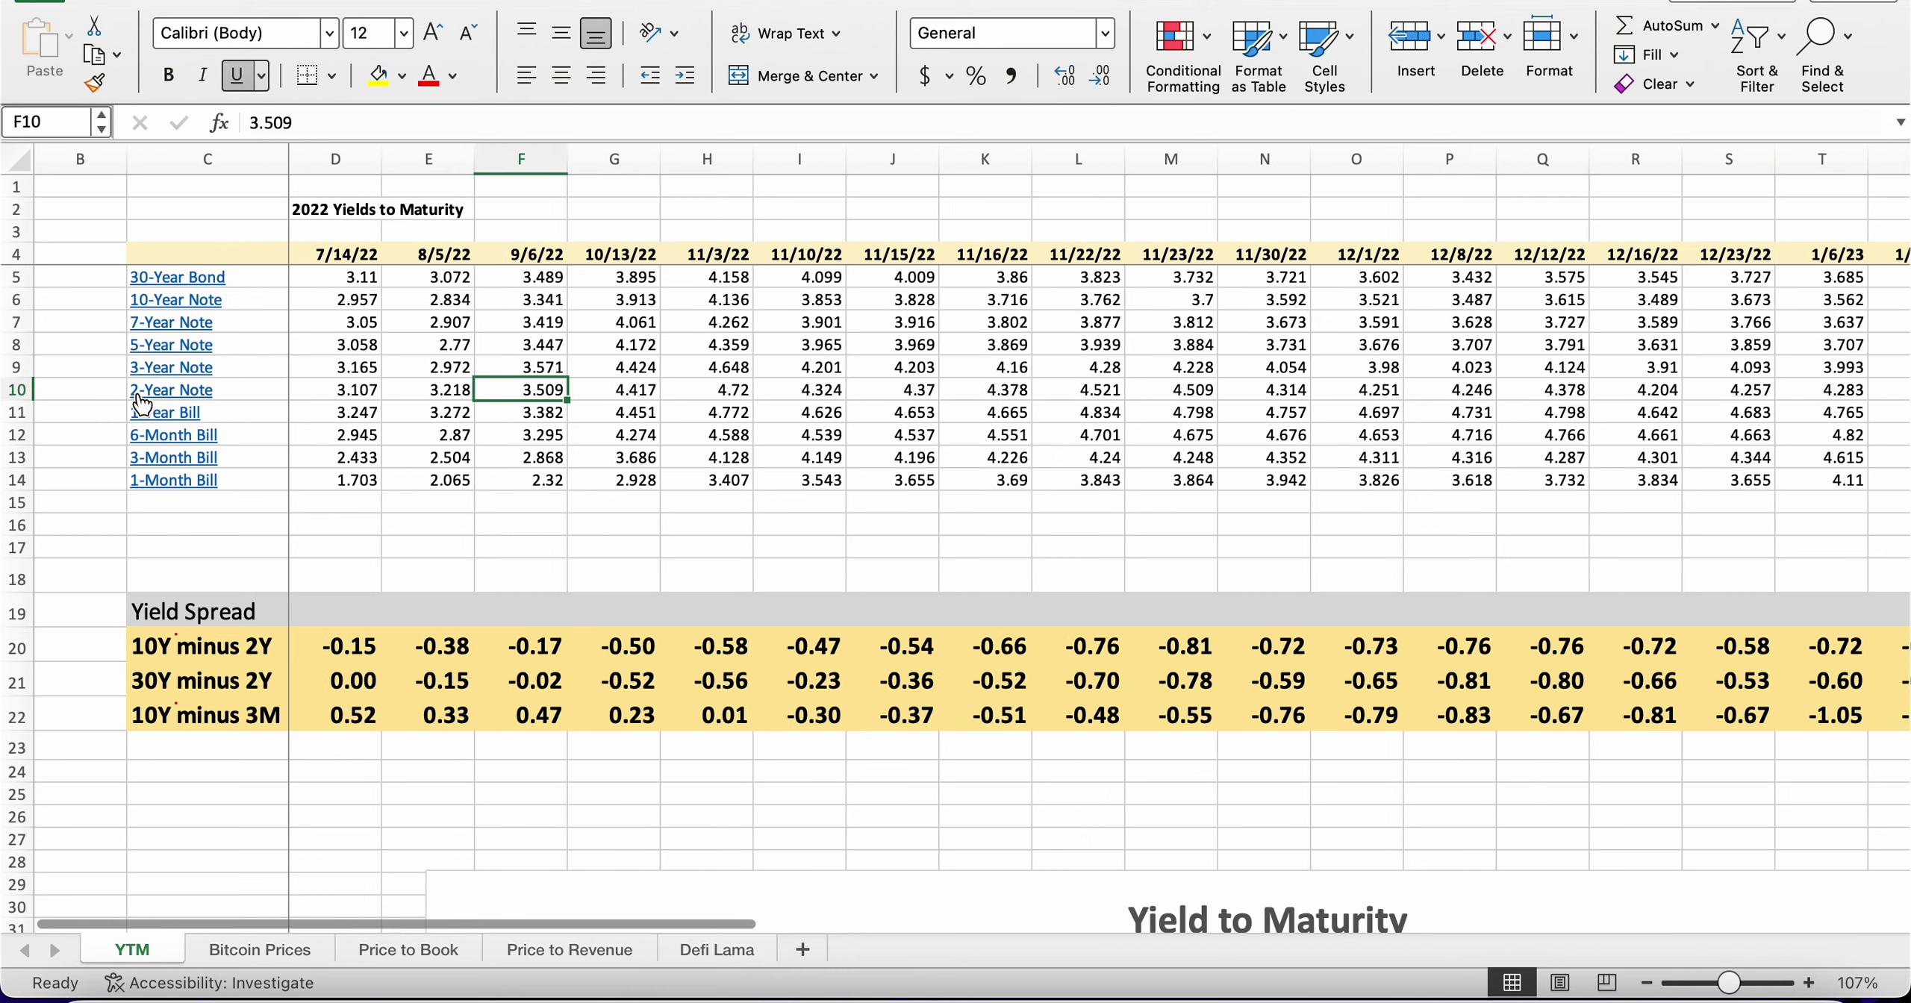
key(Right)
key(Right)
key(Right)
key(Right)
key(Right)
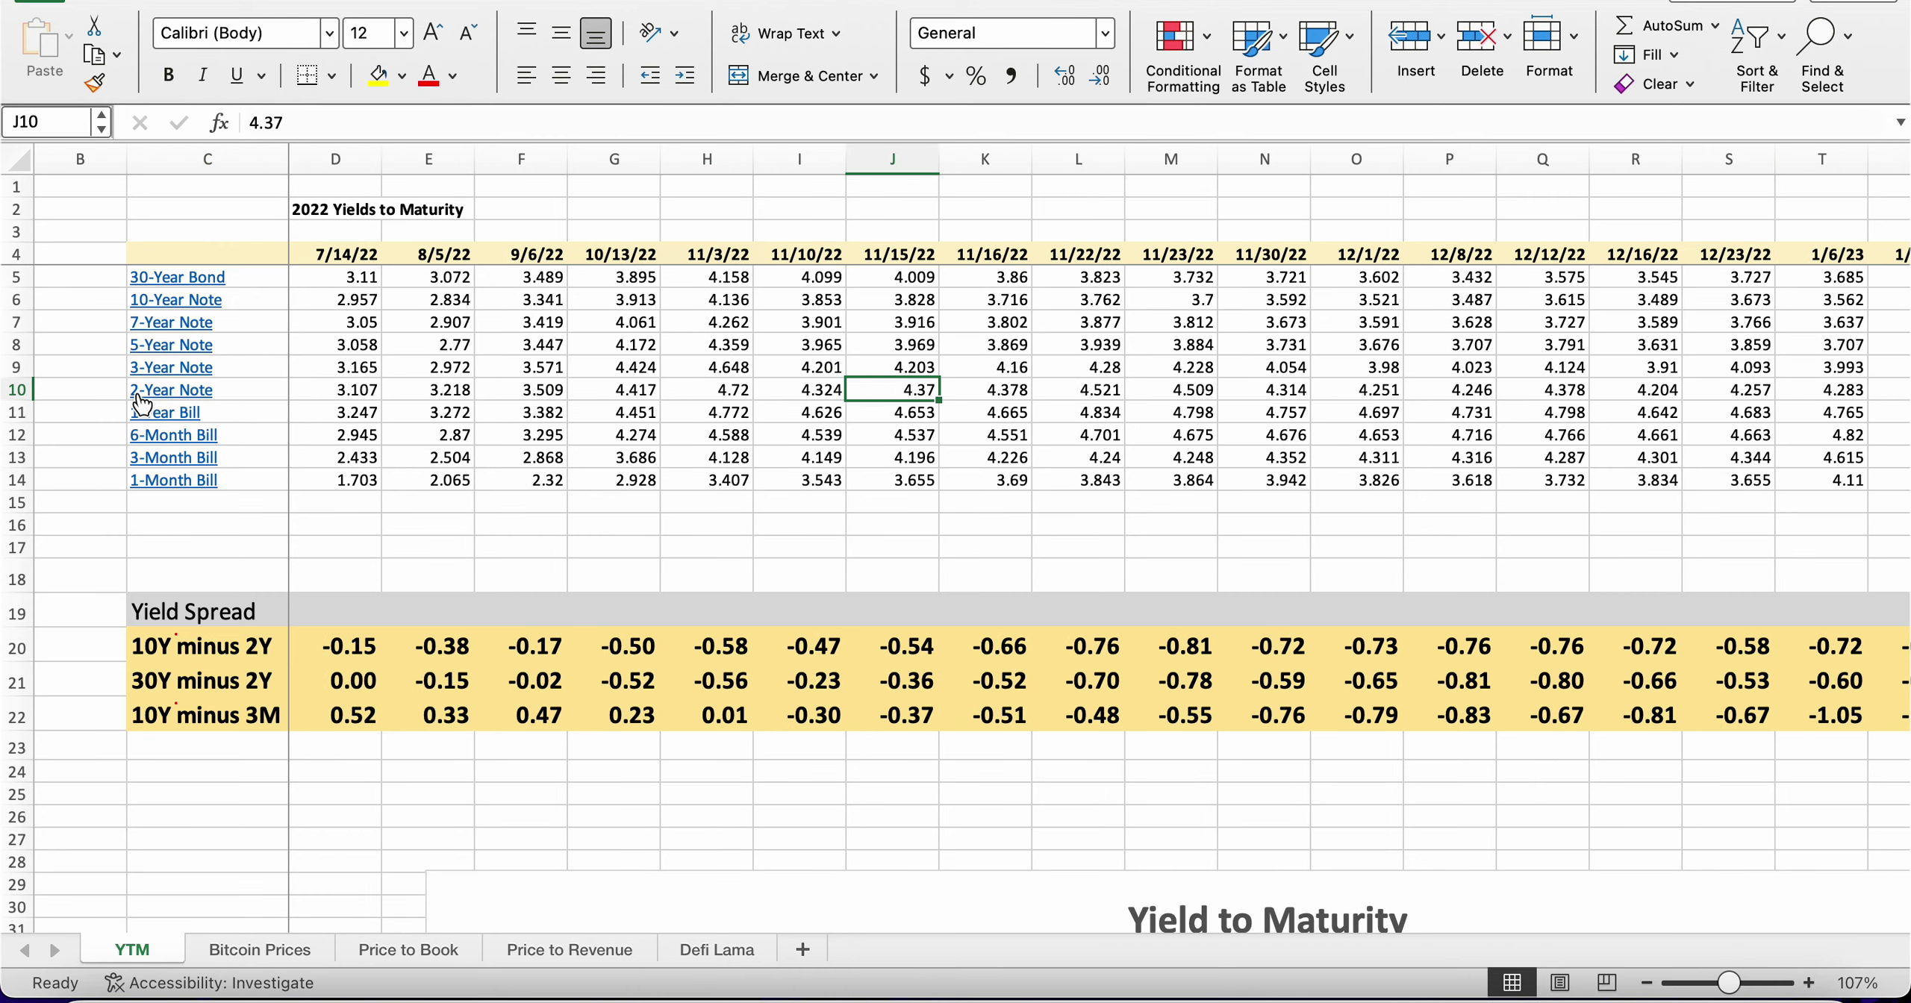
key(Right)
key(Right)
key(Right)
key(Right)
key(Right)
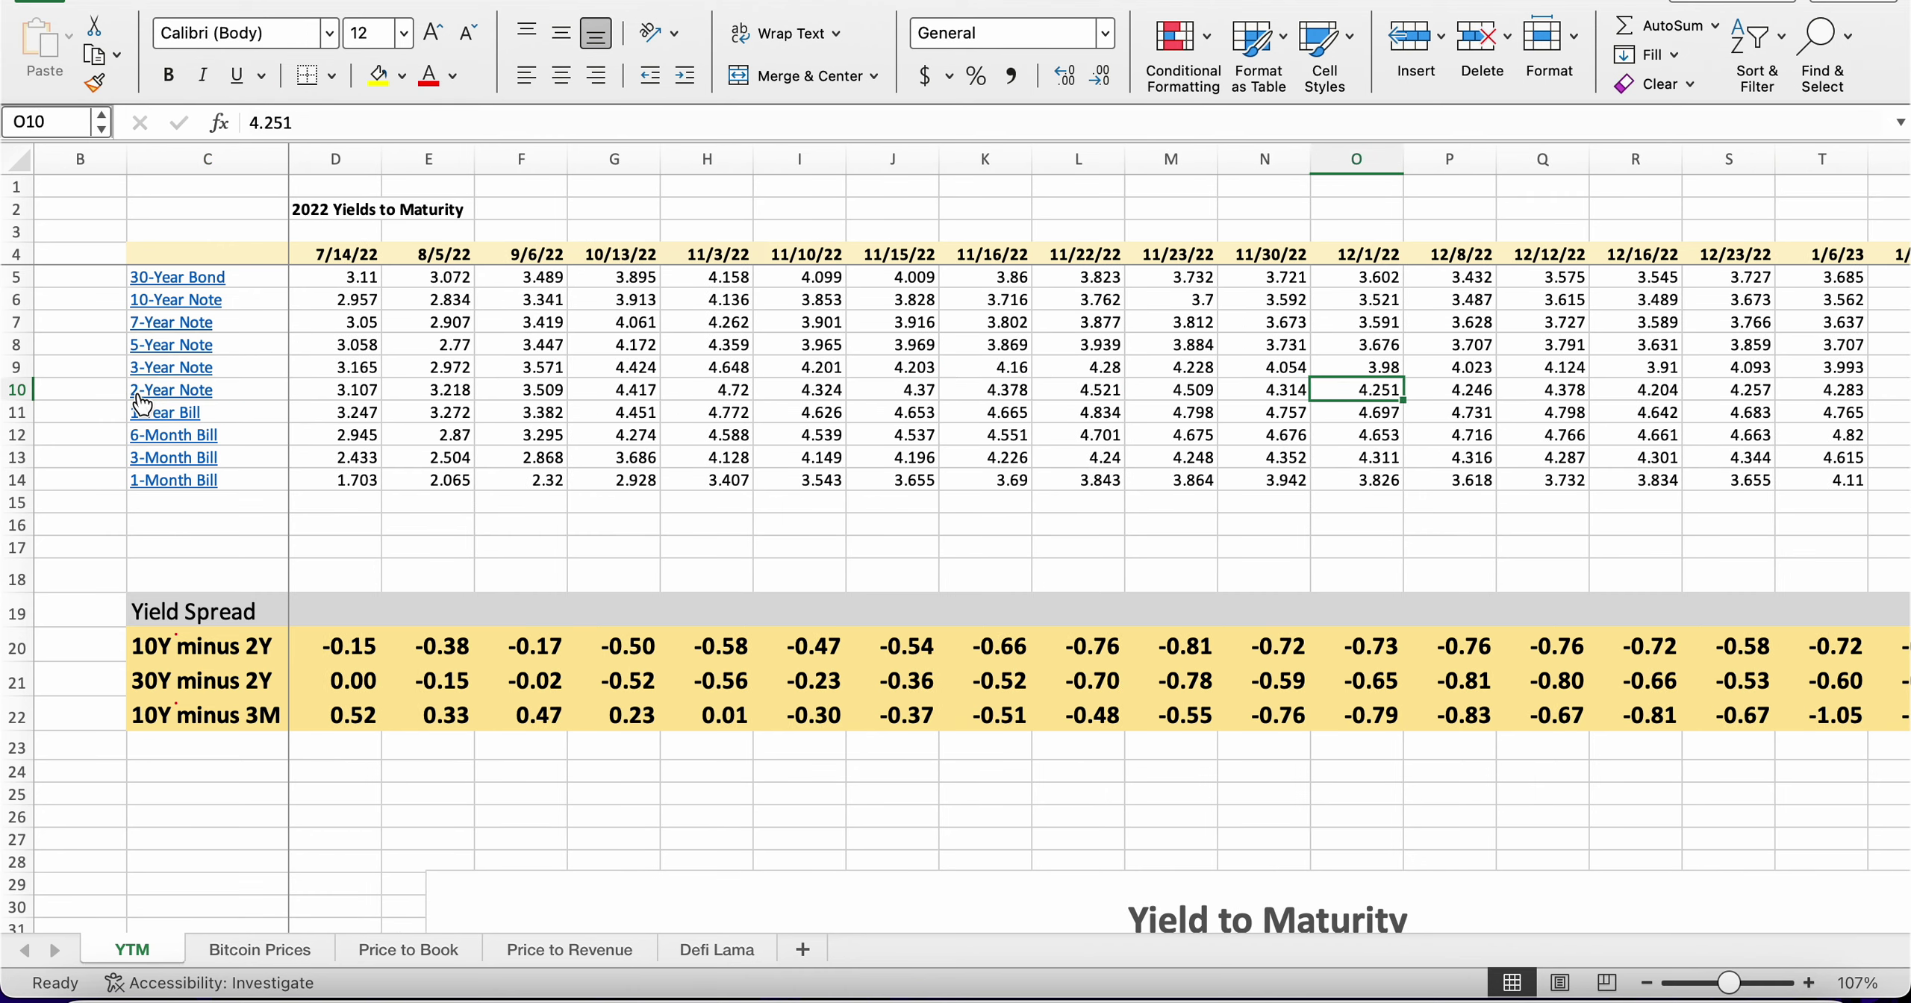
key(Right)
key(Right)
key(Right)
key(Right)
key(Right)
key(Right)
key(Right)
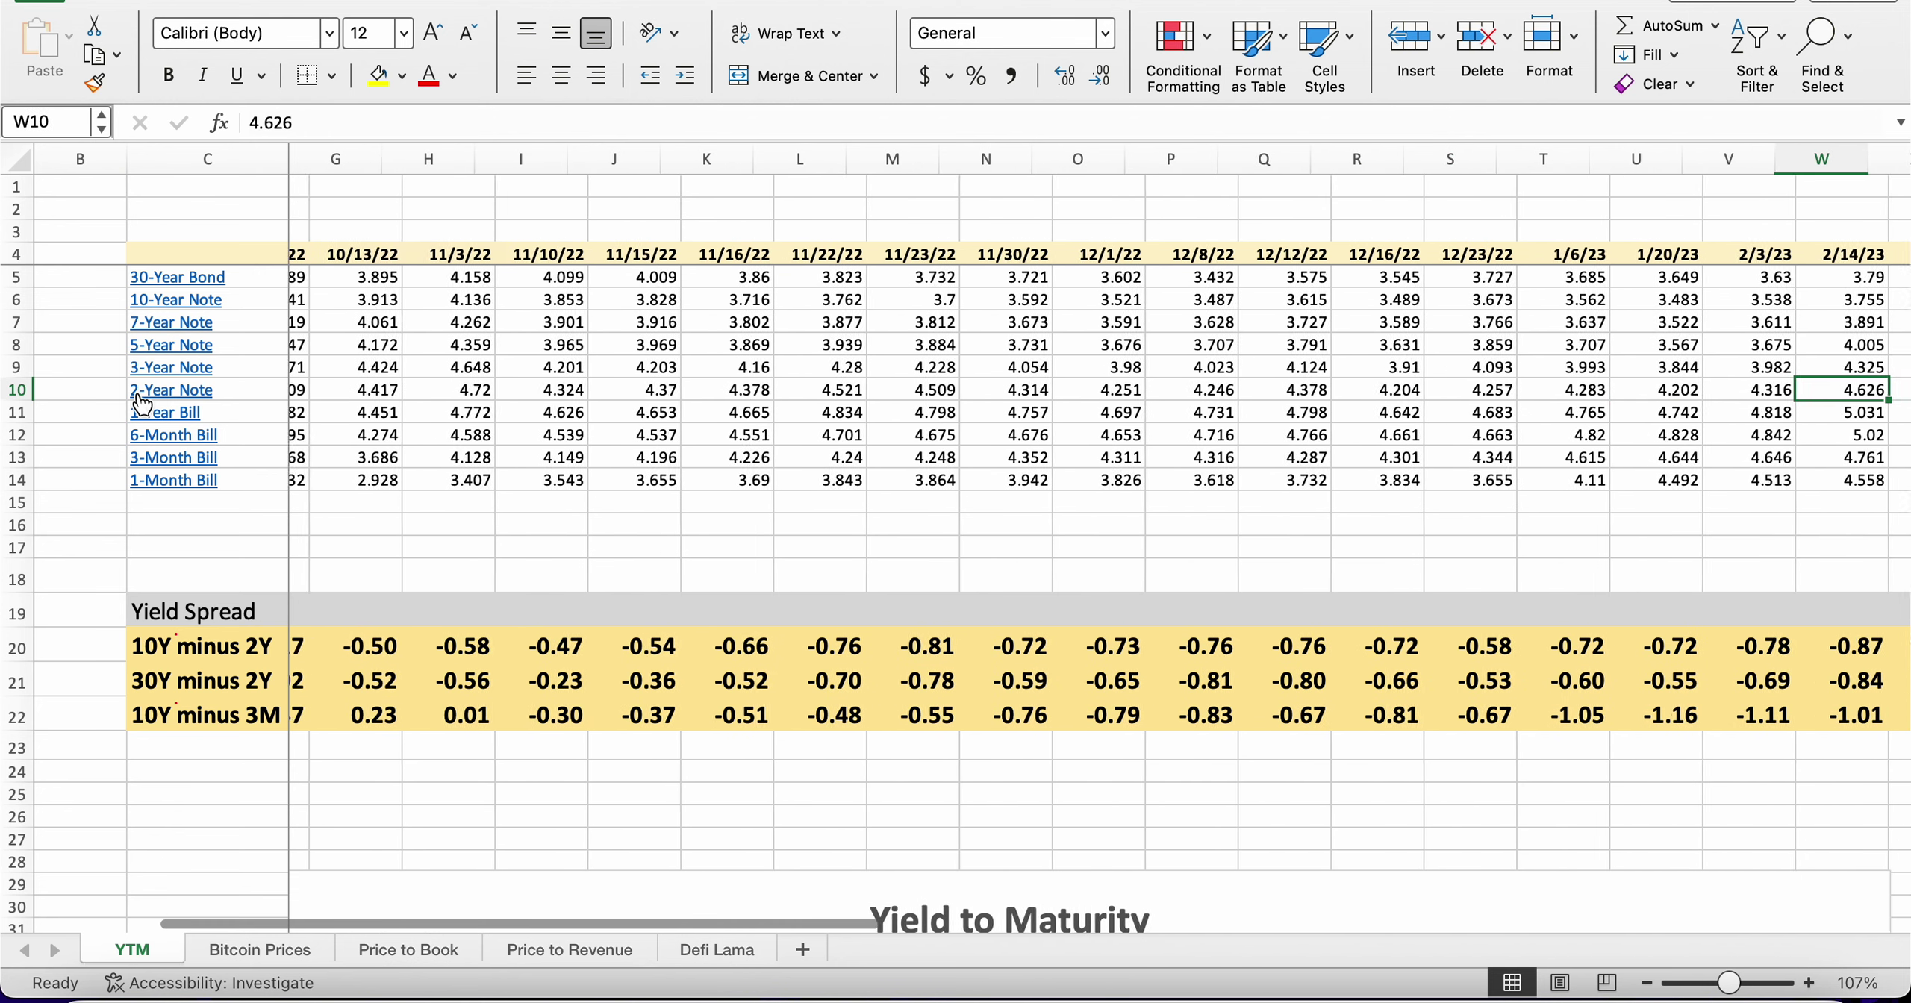
key(Right)
key(Right)
key(Right)
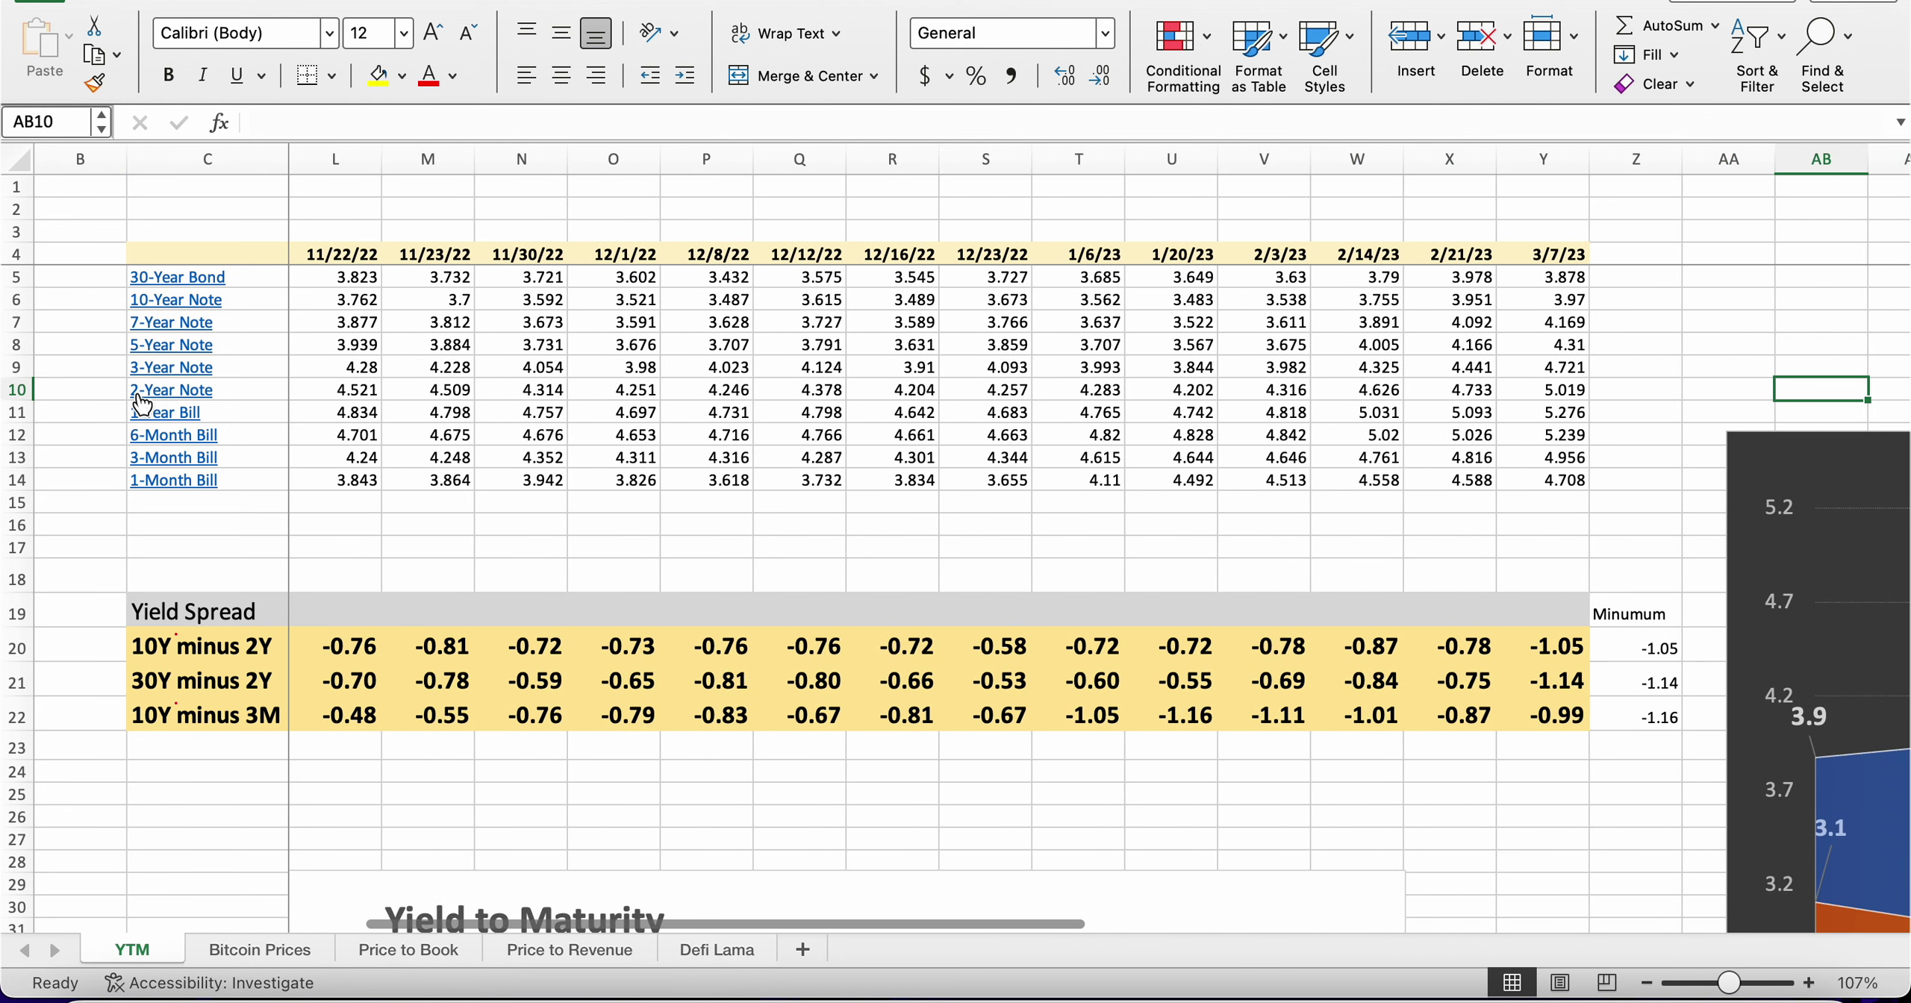
key(Left)
key(Left)
key(Left)
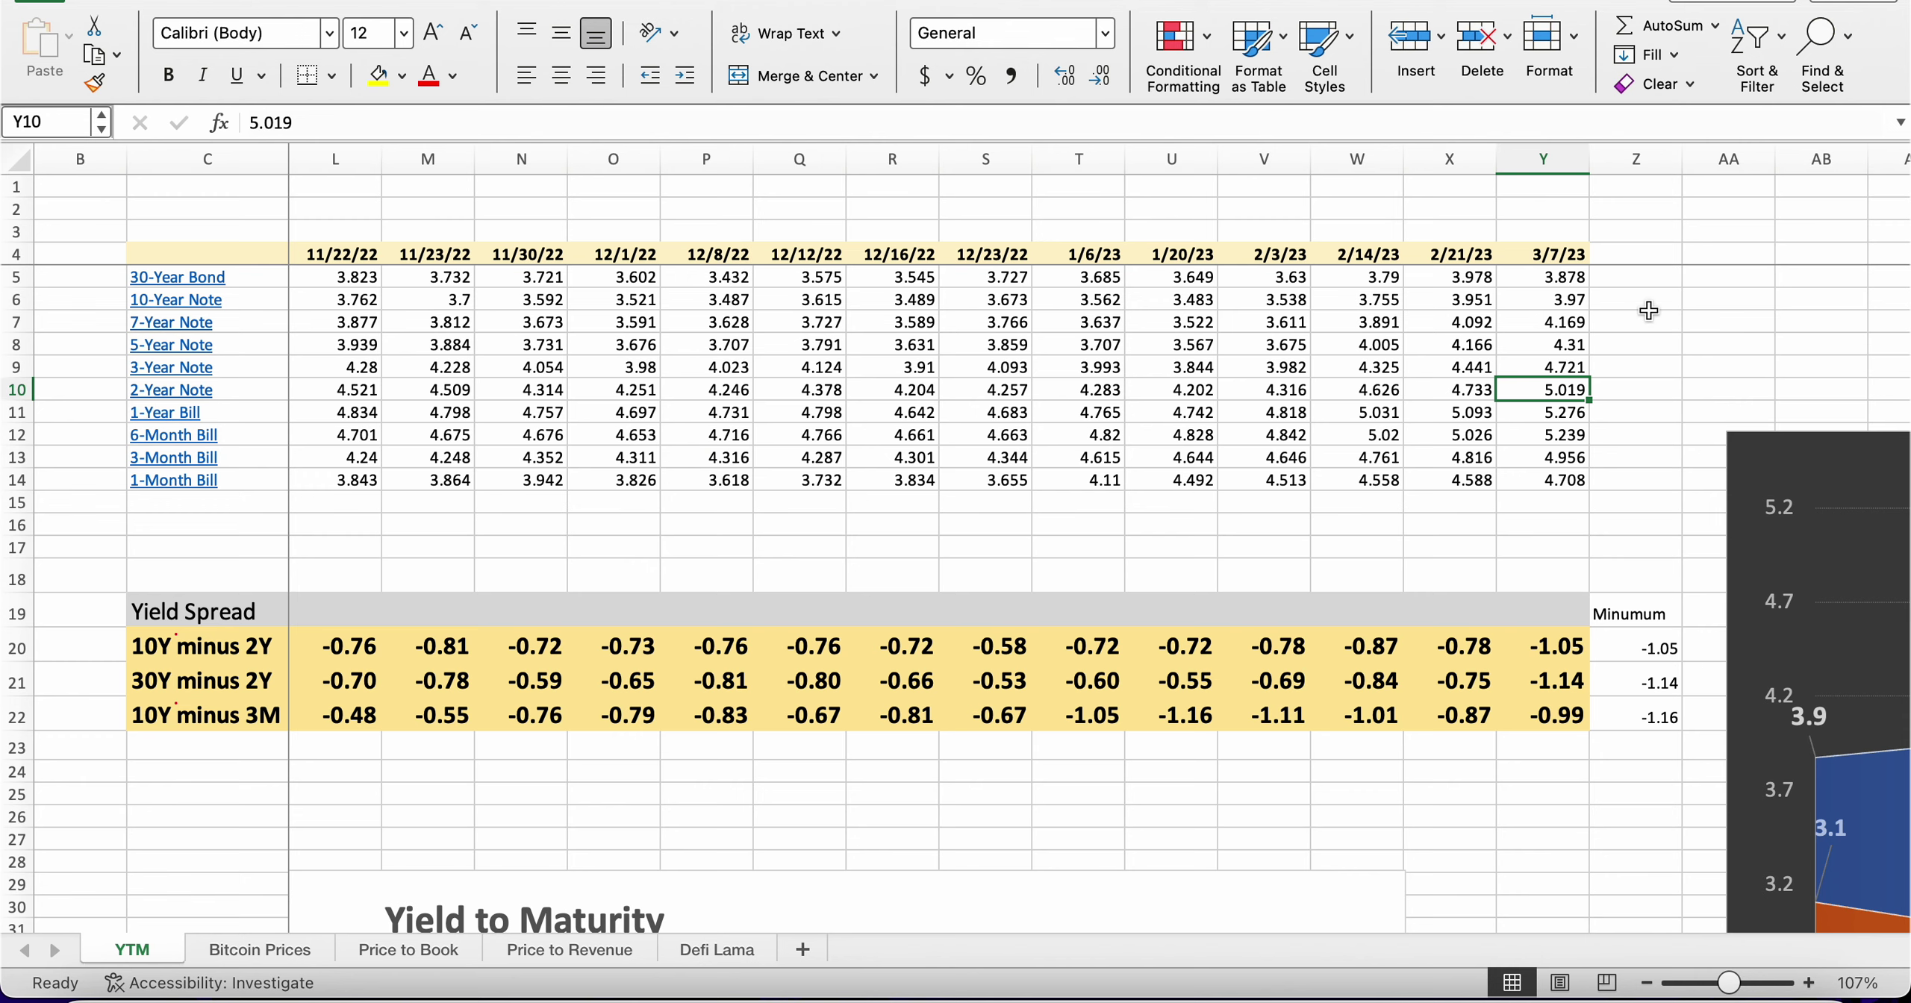
scroll(1649, 310, up, 3)
scroll(1754, 455, down, 1)
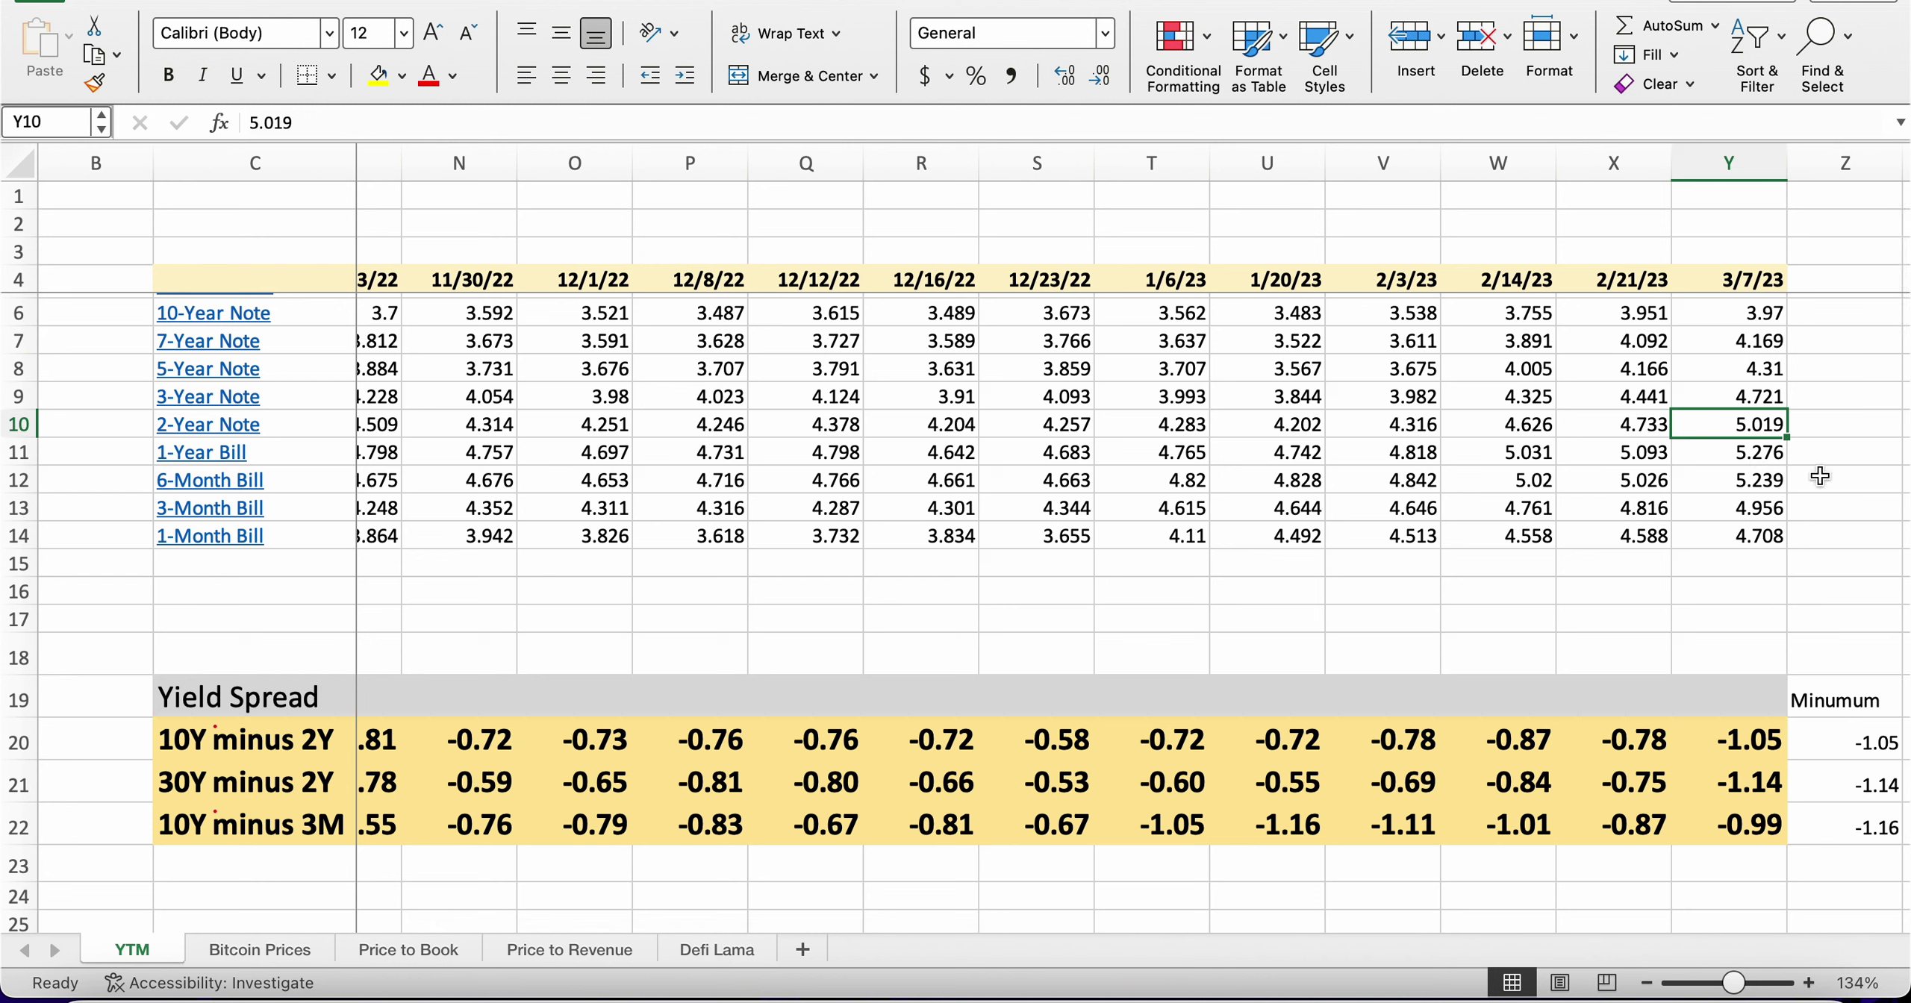
click(1860, 388)
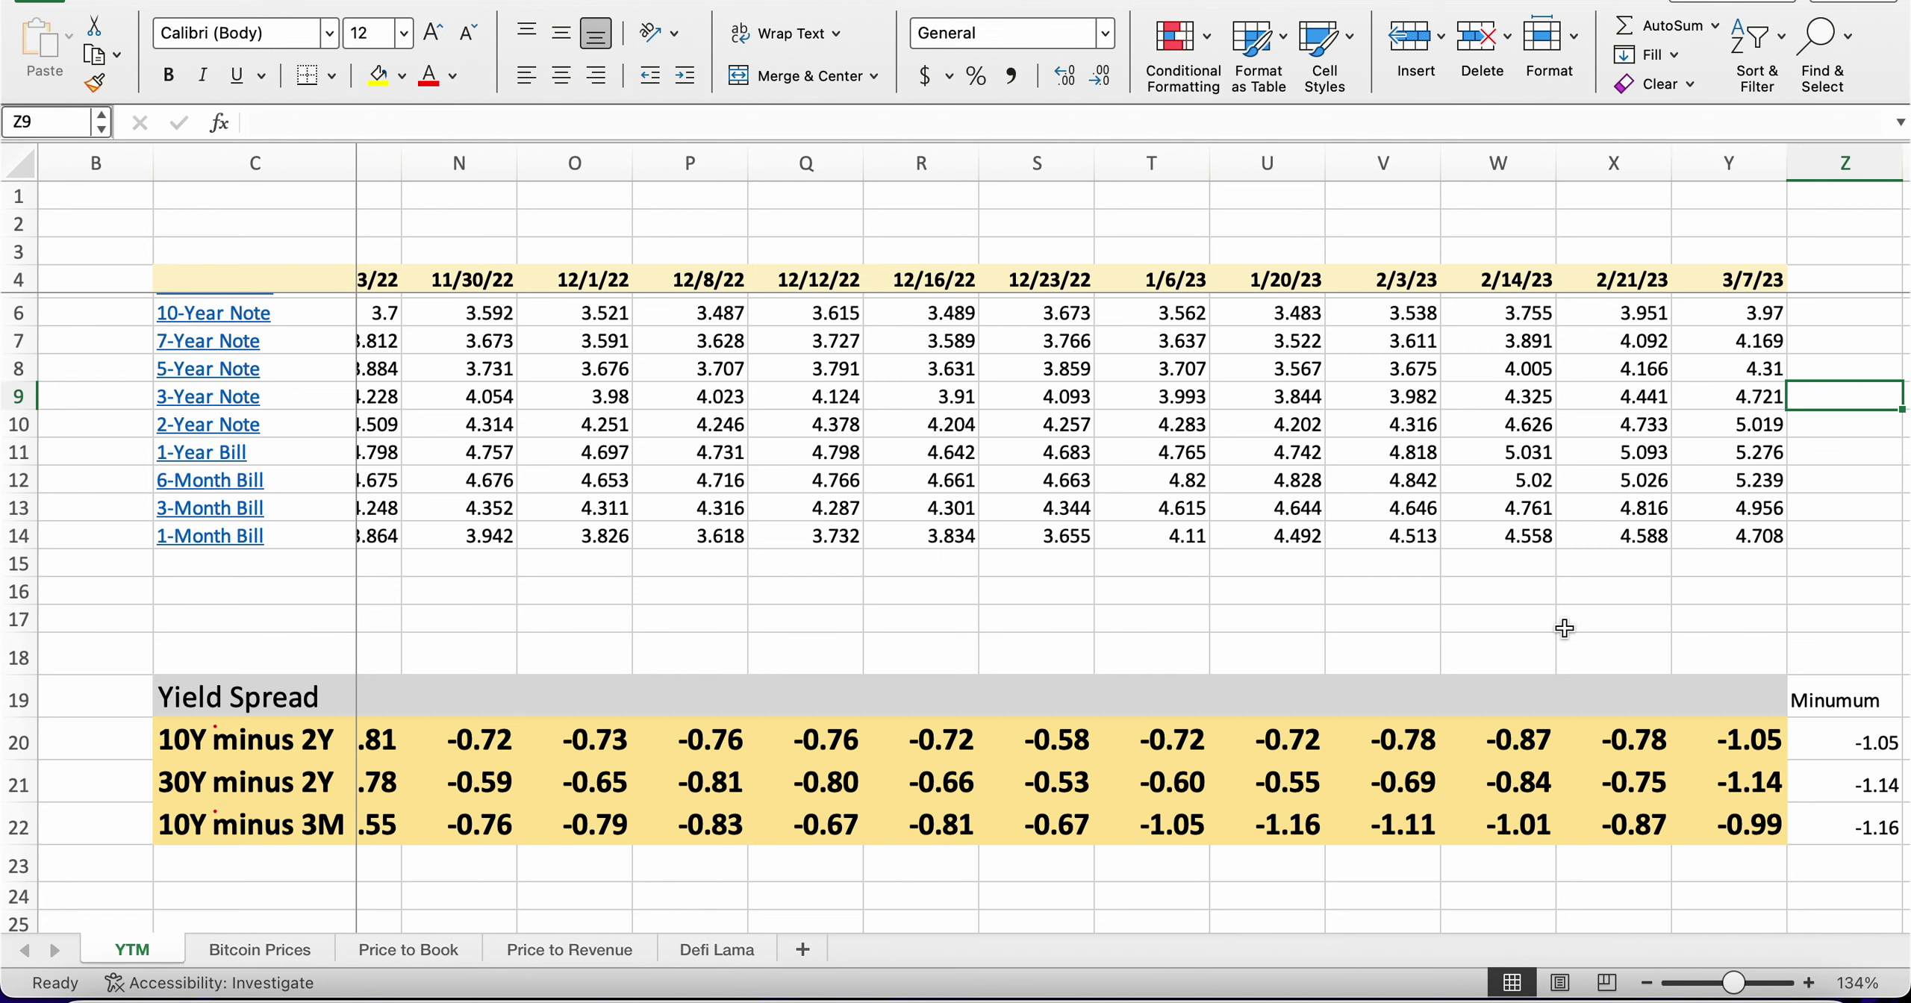
- Examine the Yield Spread rows, checking the 10Y minus 2Y minimum and the three spreads for 3/7/23
scroll(1564, 628, left, 10)
scroll(1564, 628, down, 3)
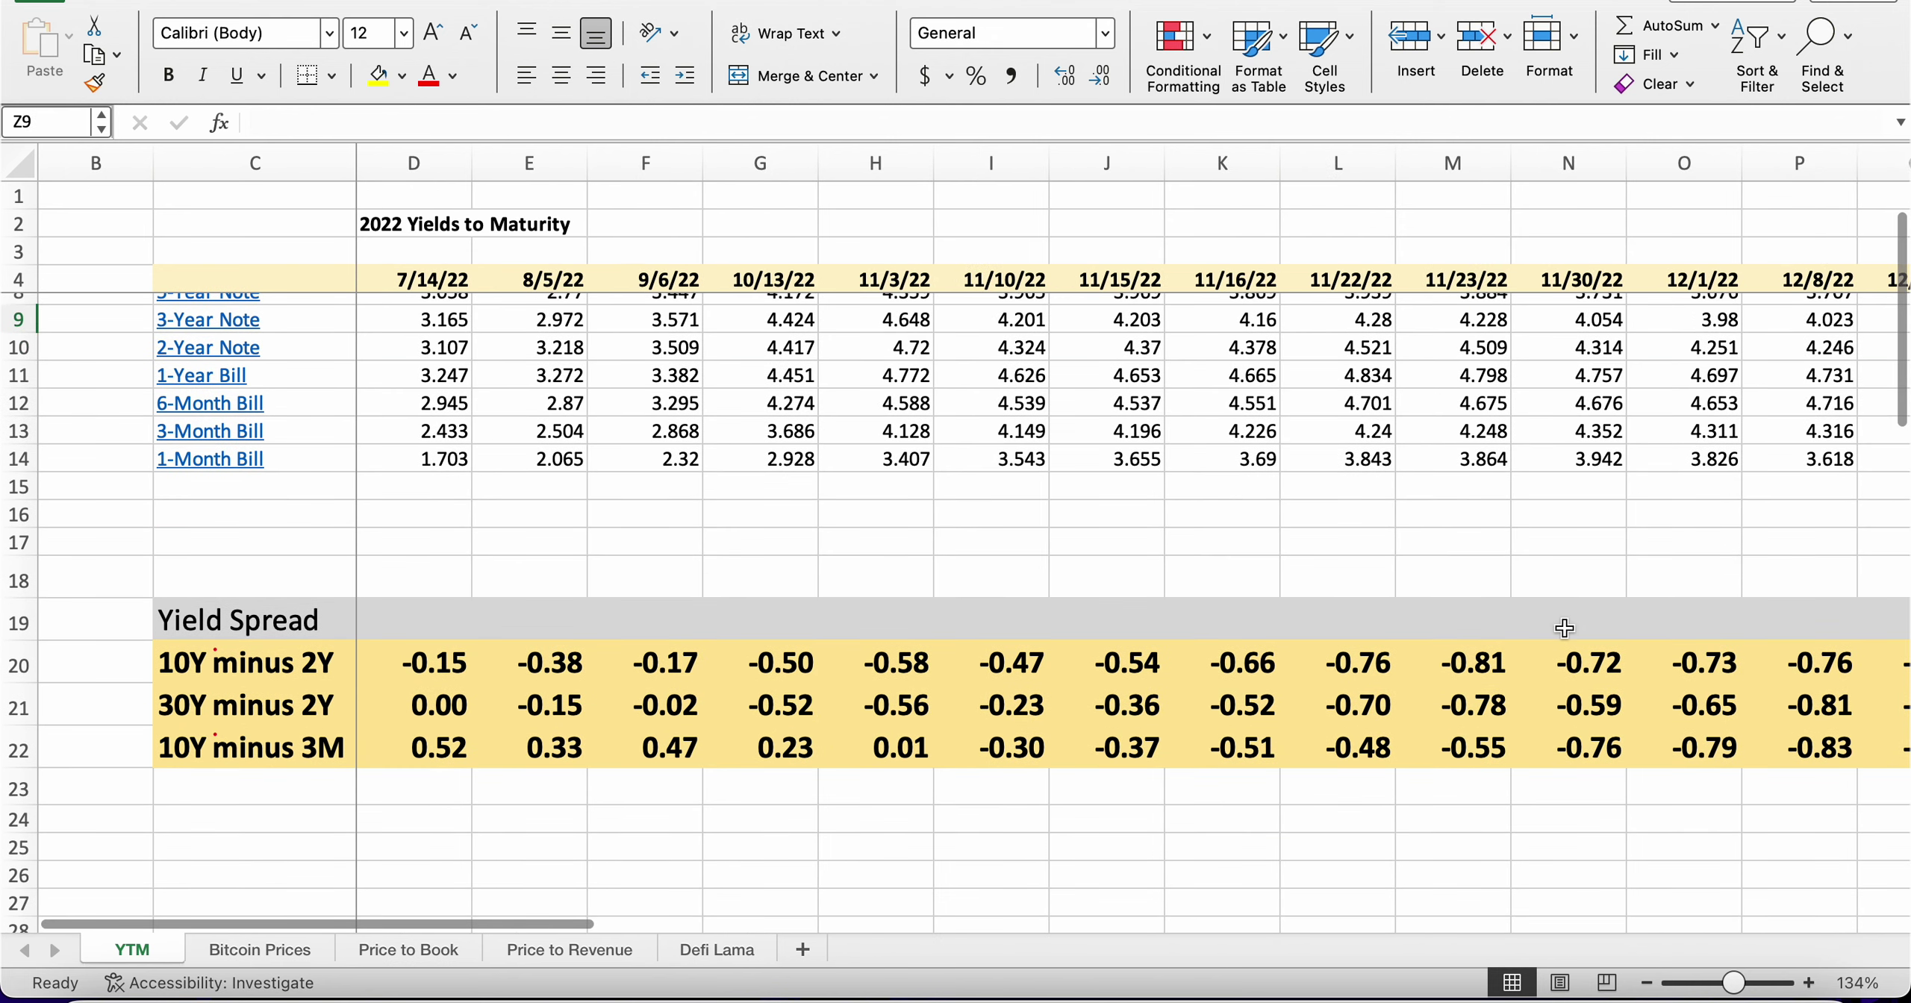
click(194, 650)
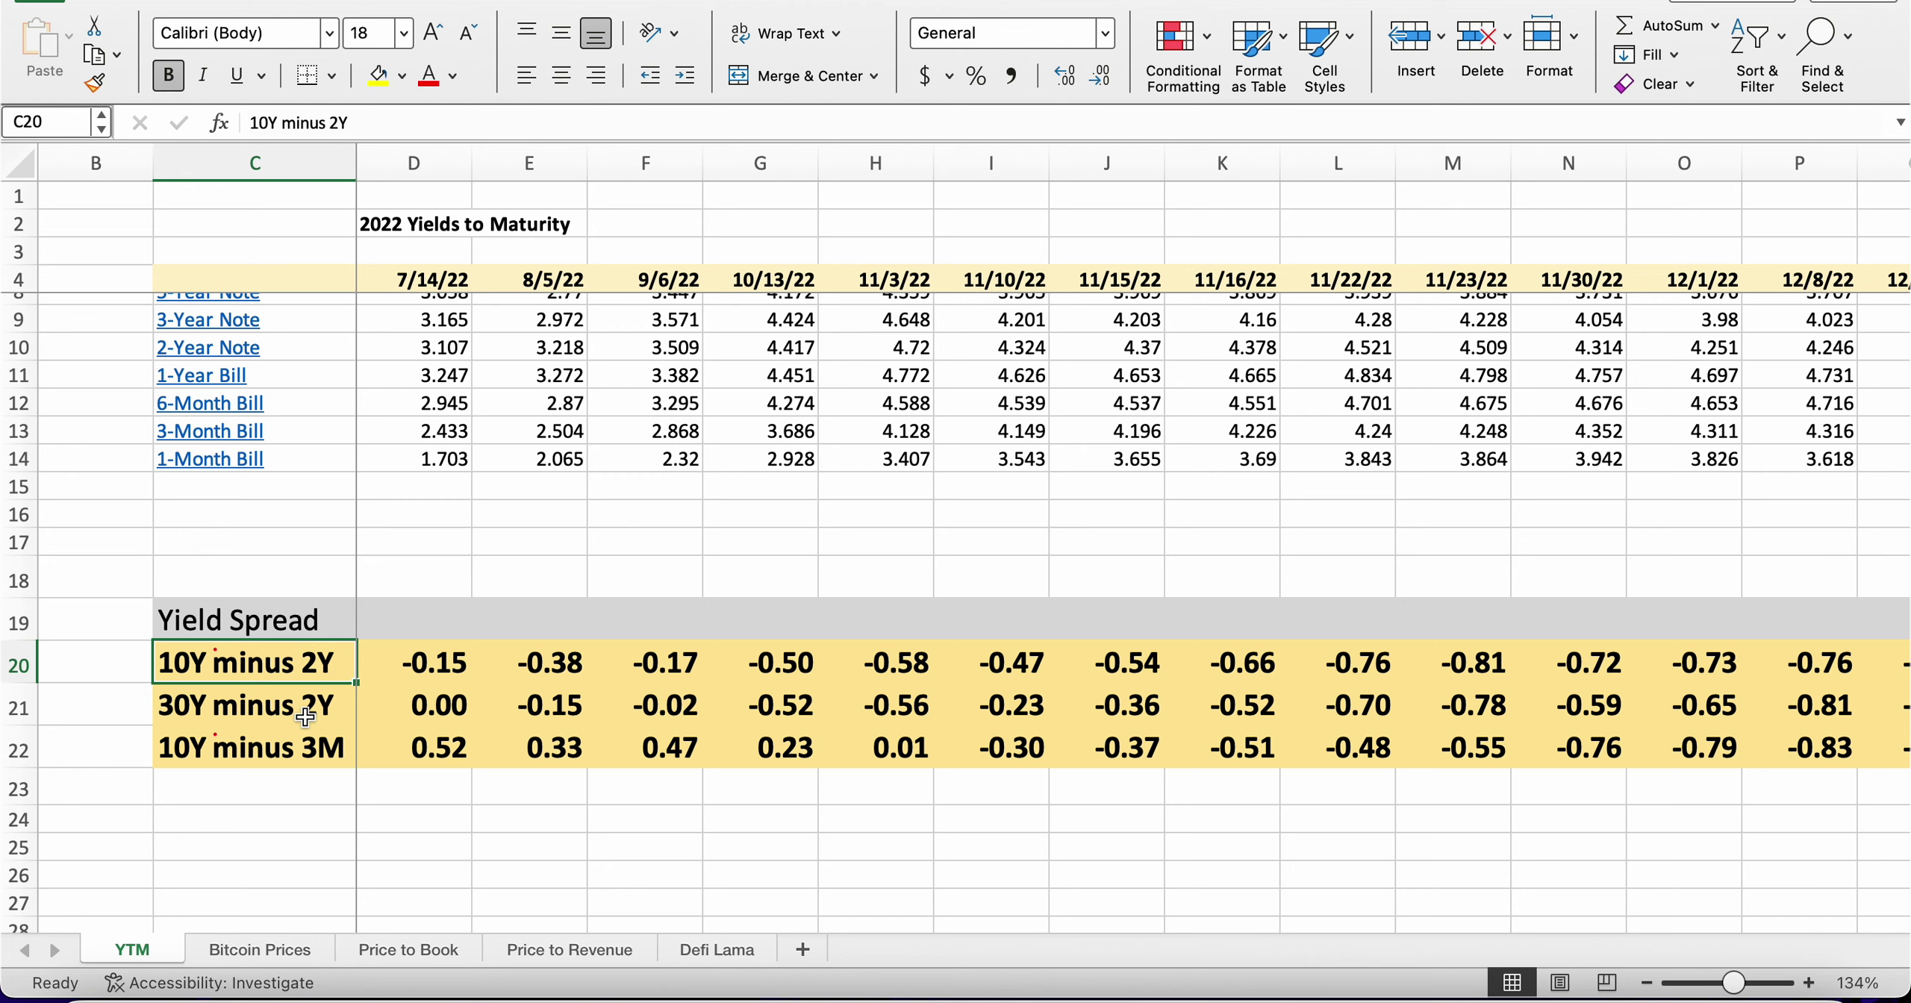
click(269, 799)
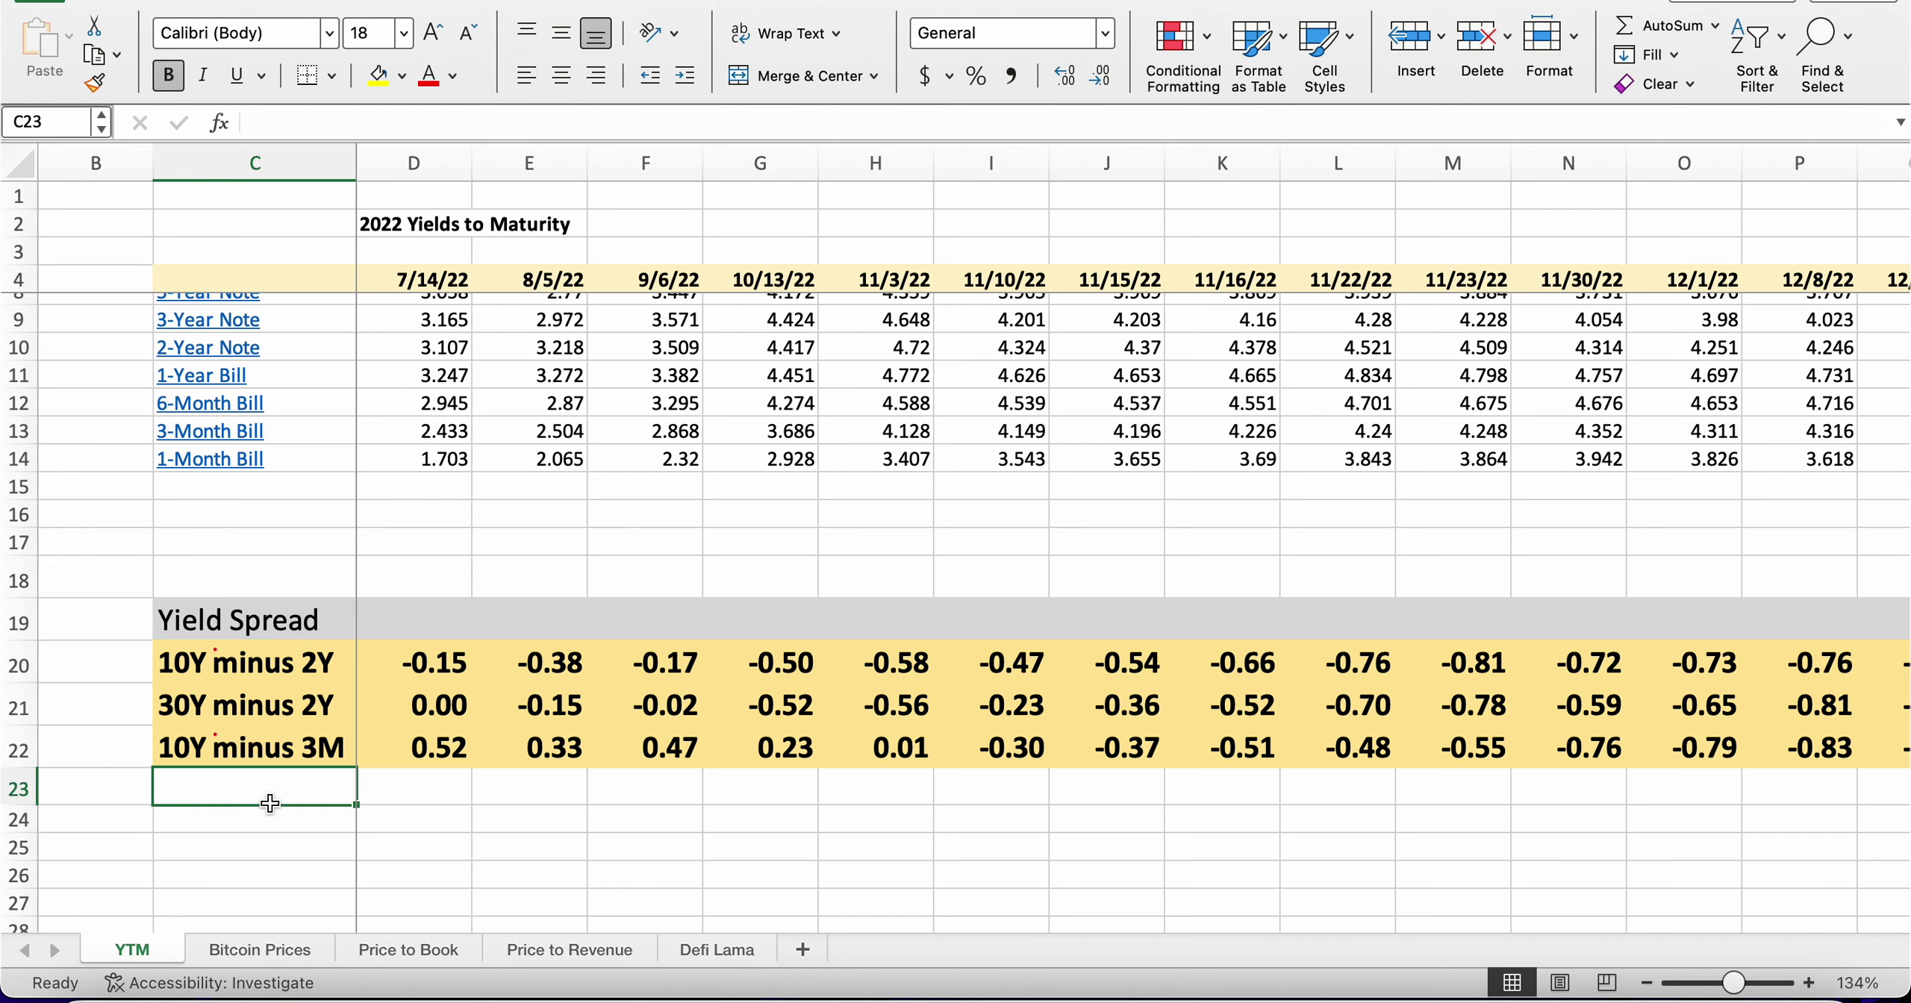
scroll(1020, 756, right, 10)
scroll(1019, 756, right, 5)
scroll(1020, 756, left, 3)
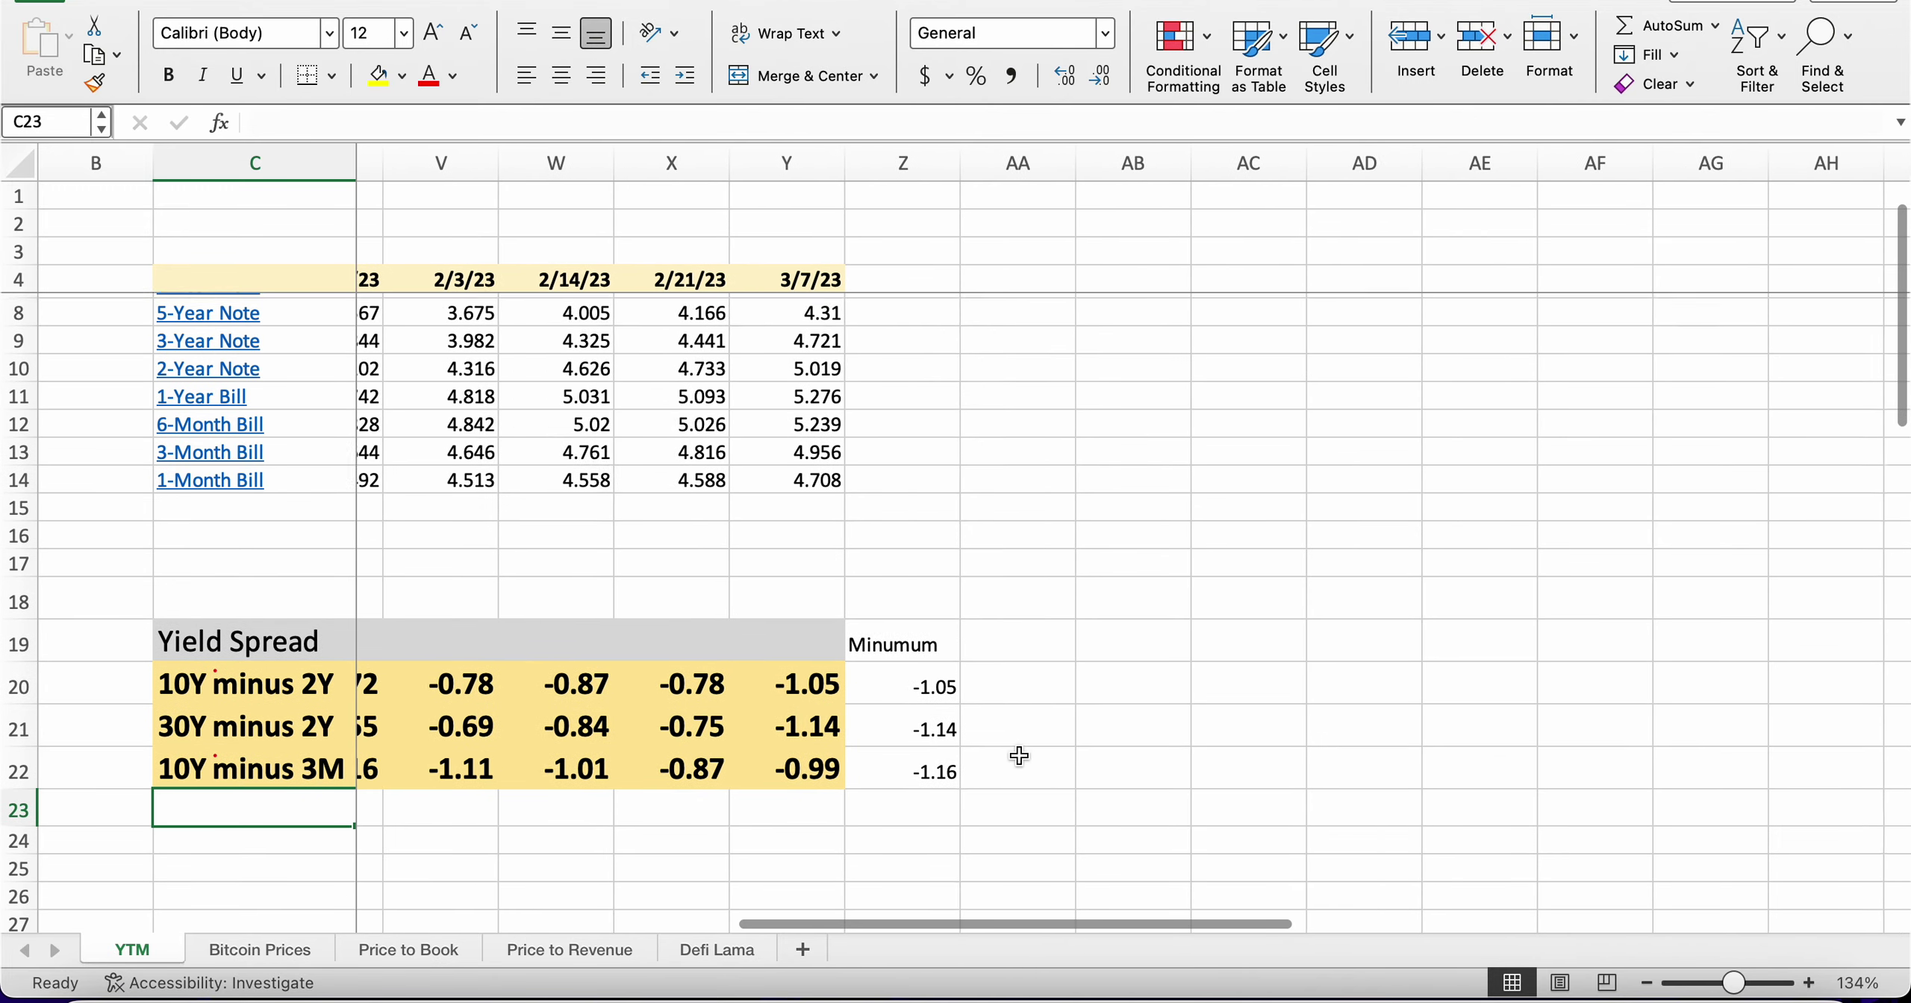
click(1012, 691)
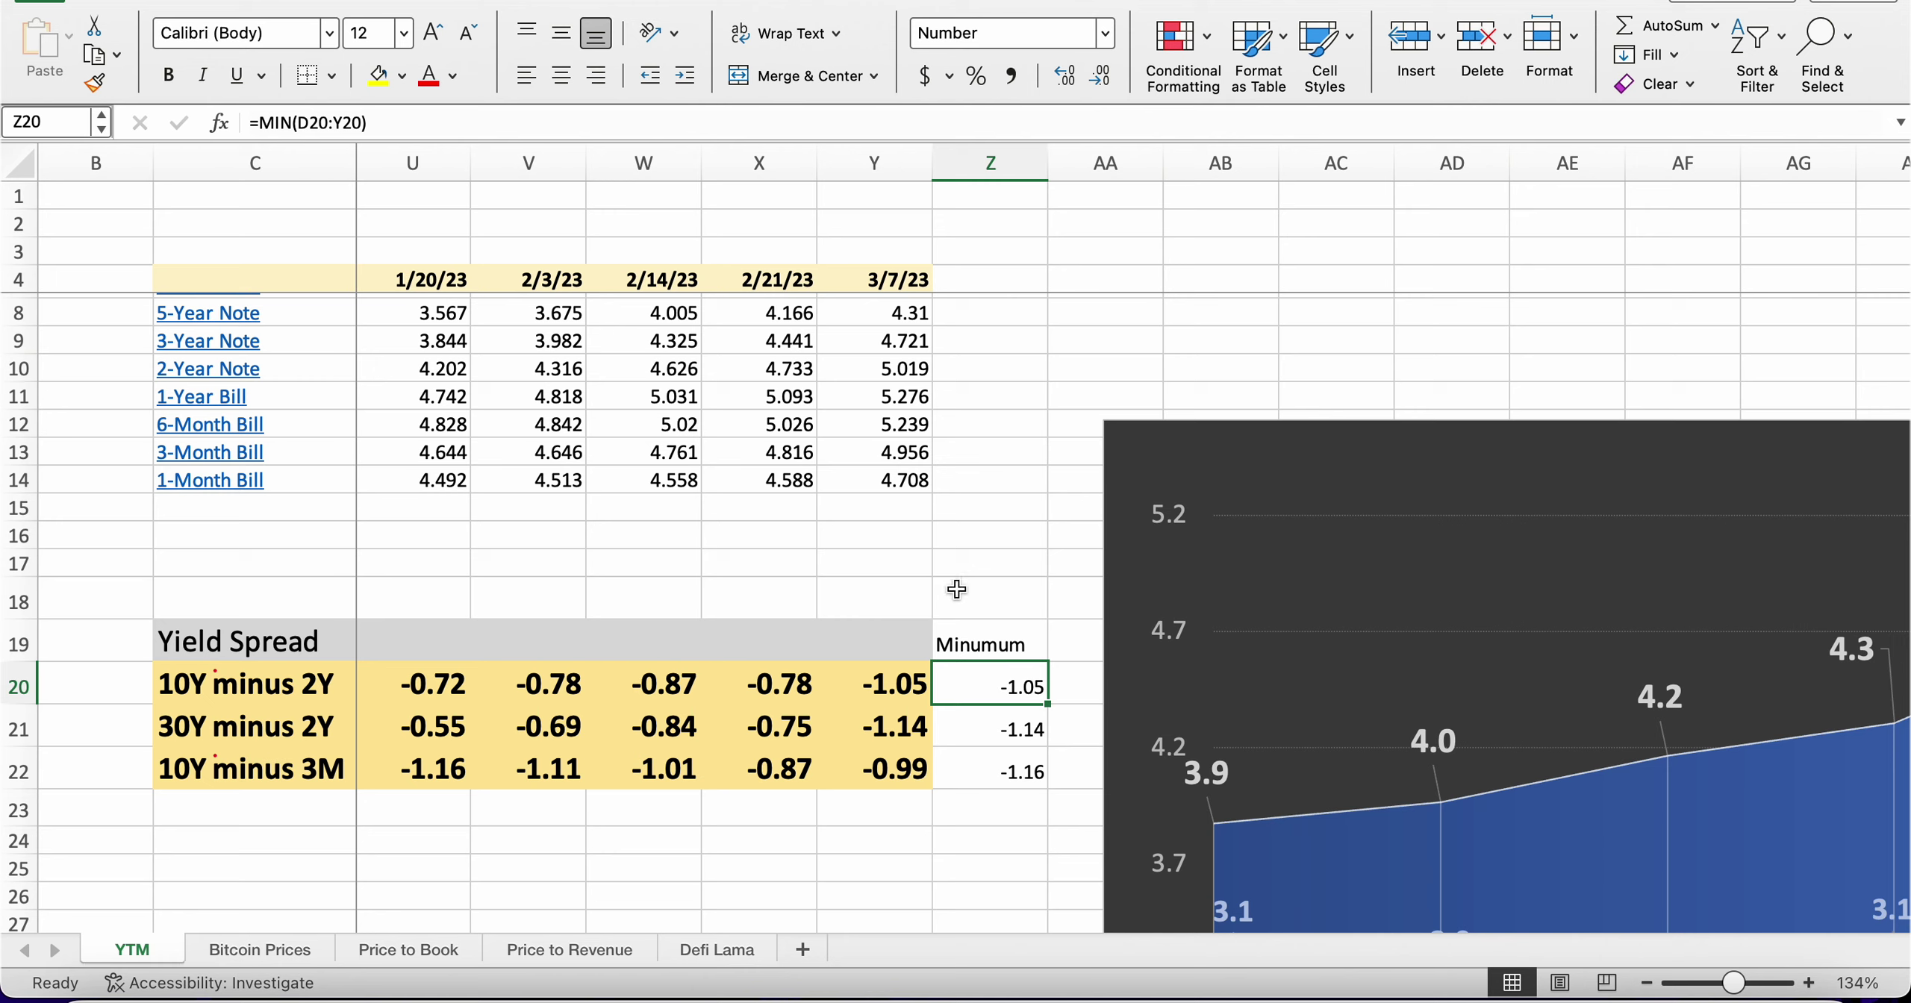
click(870, 688)
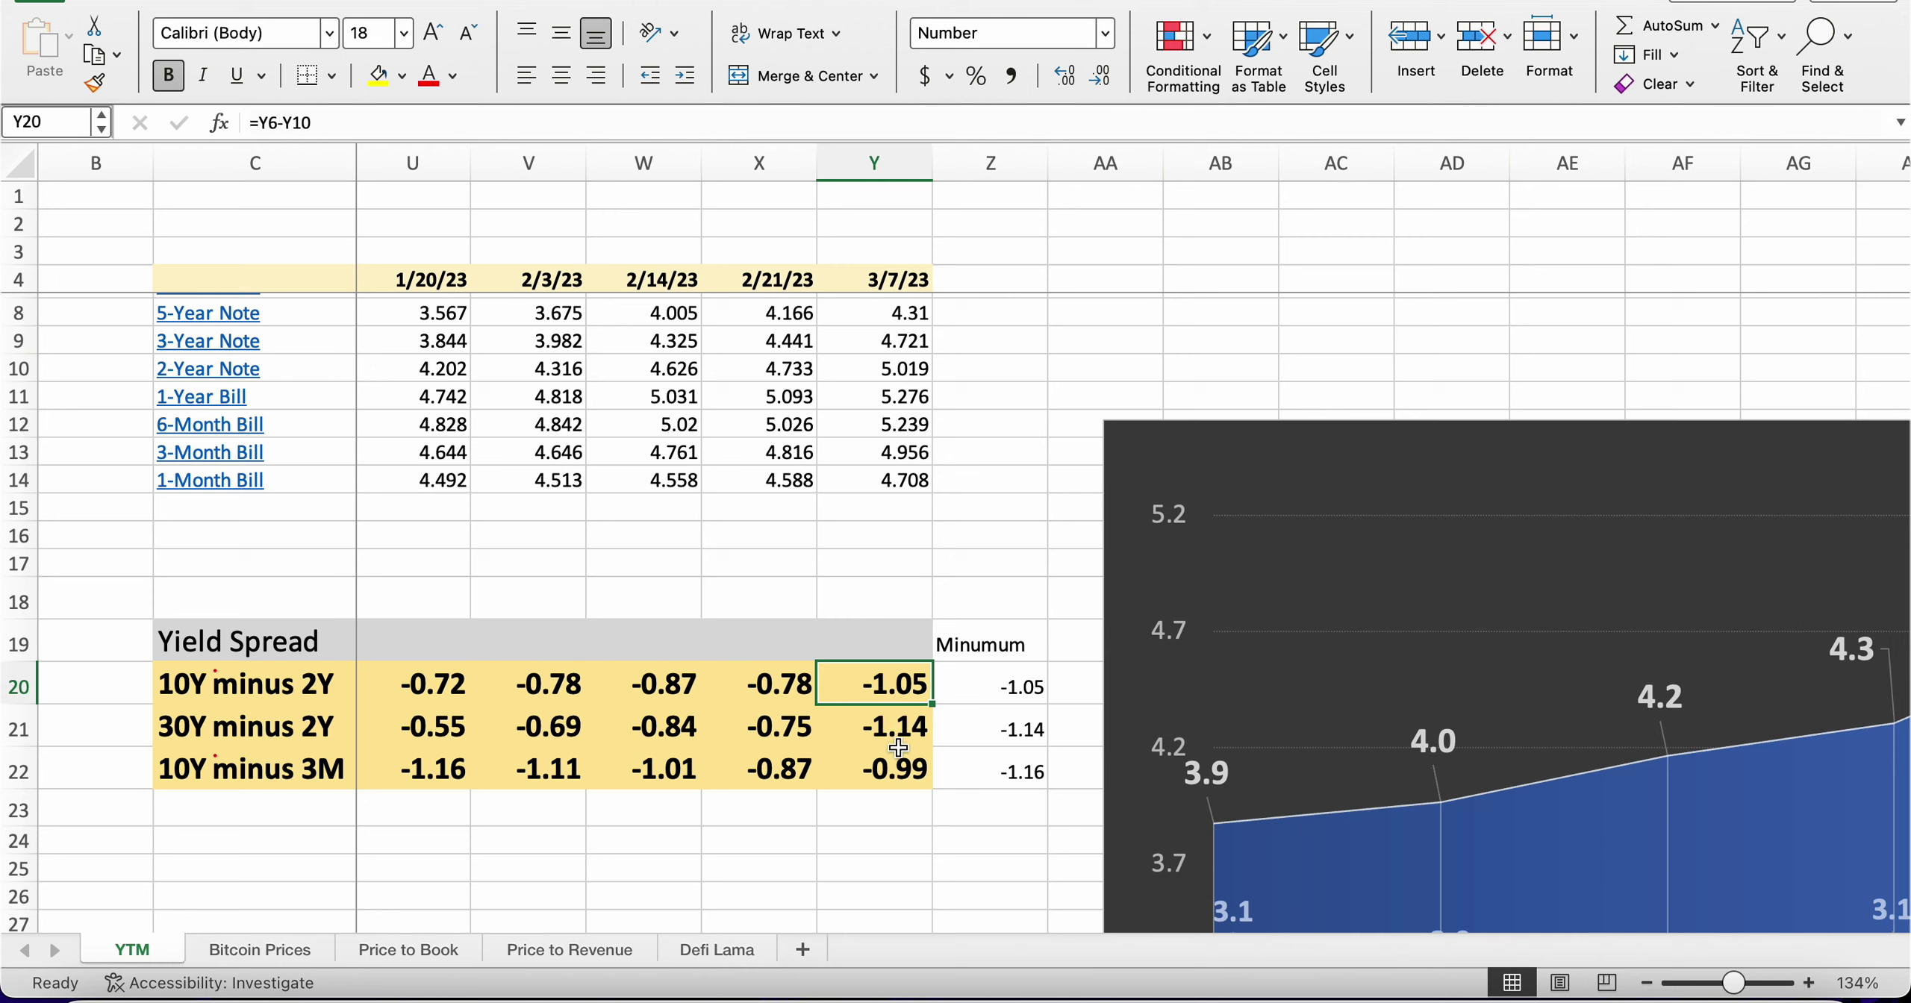
click(889, 725)
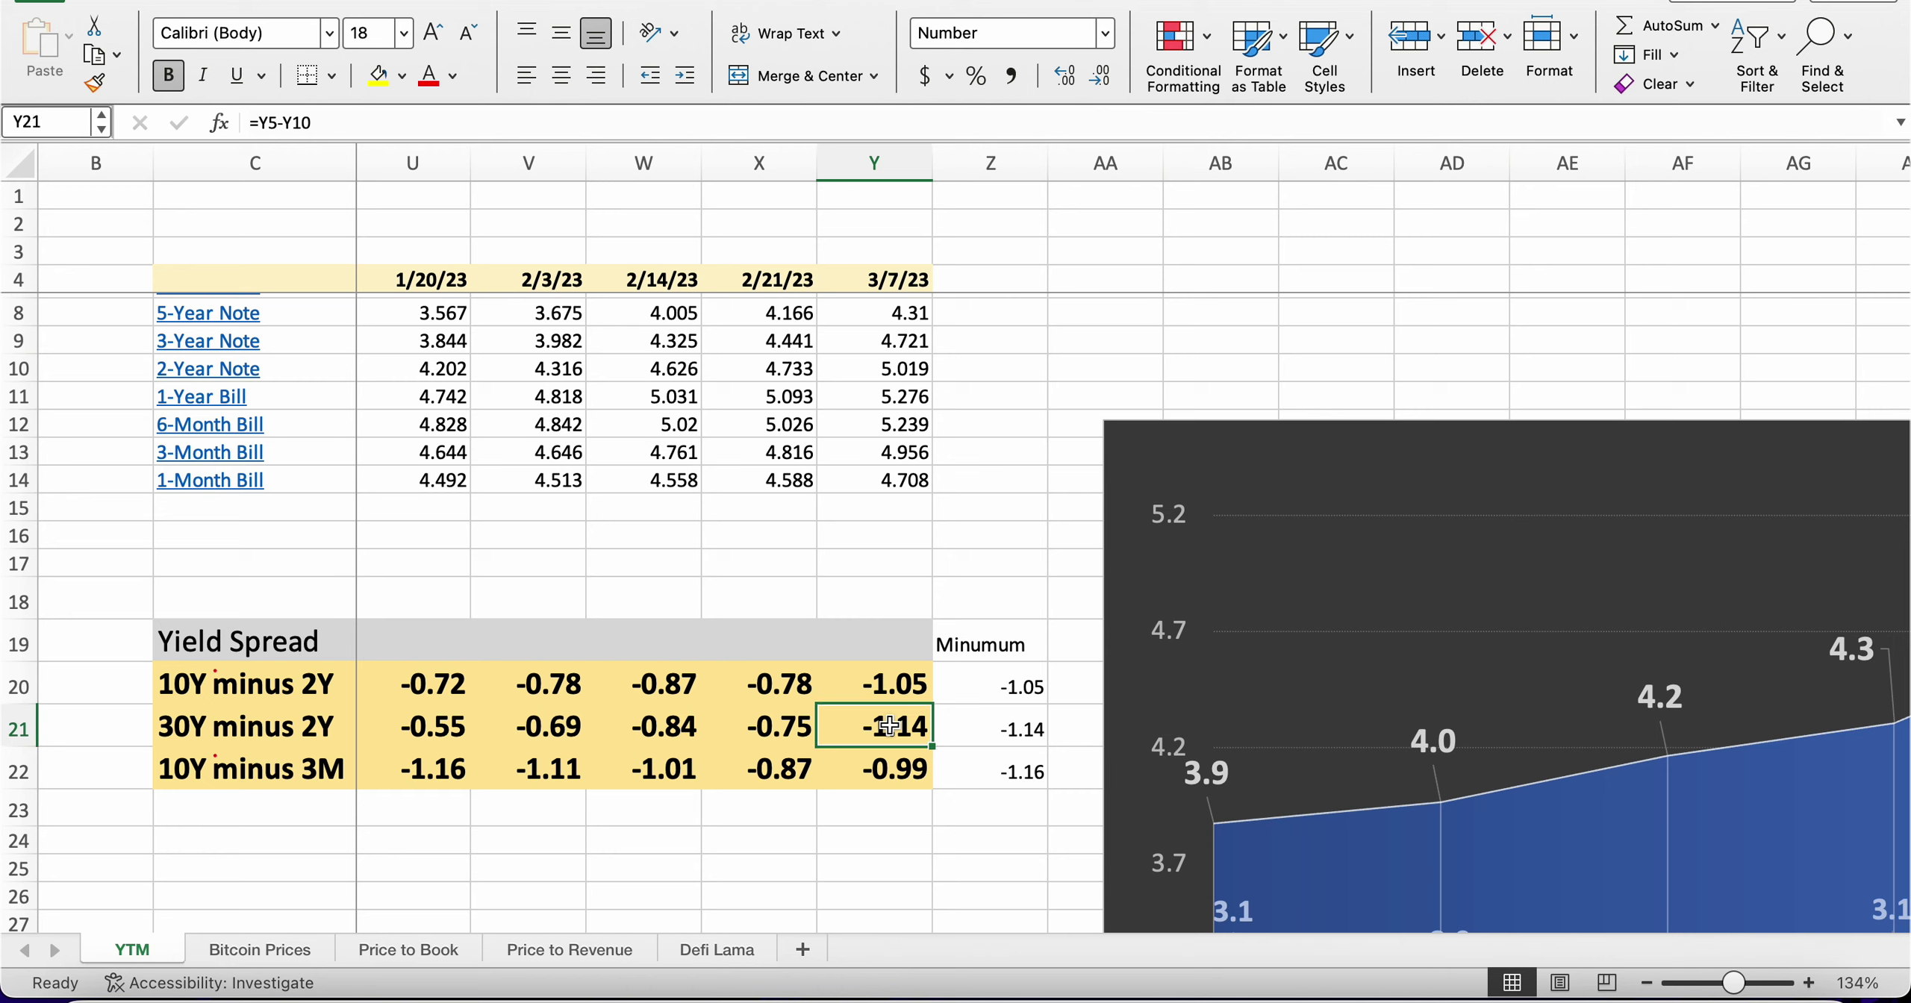
click(896, 768)
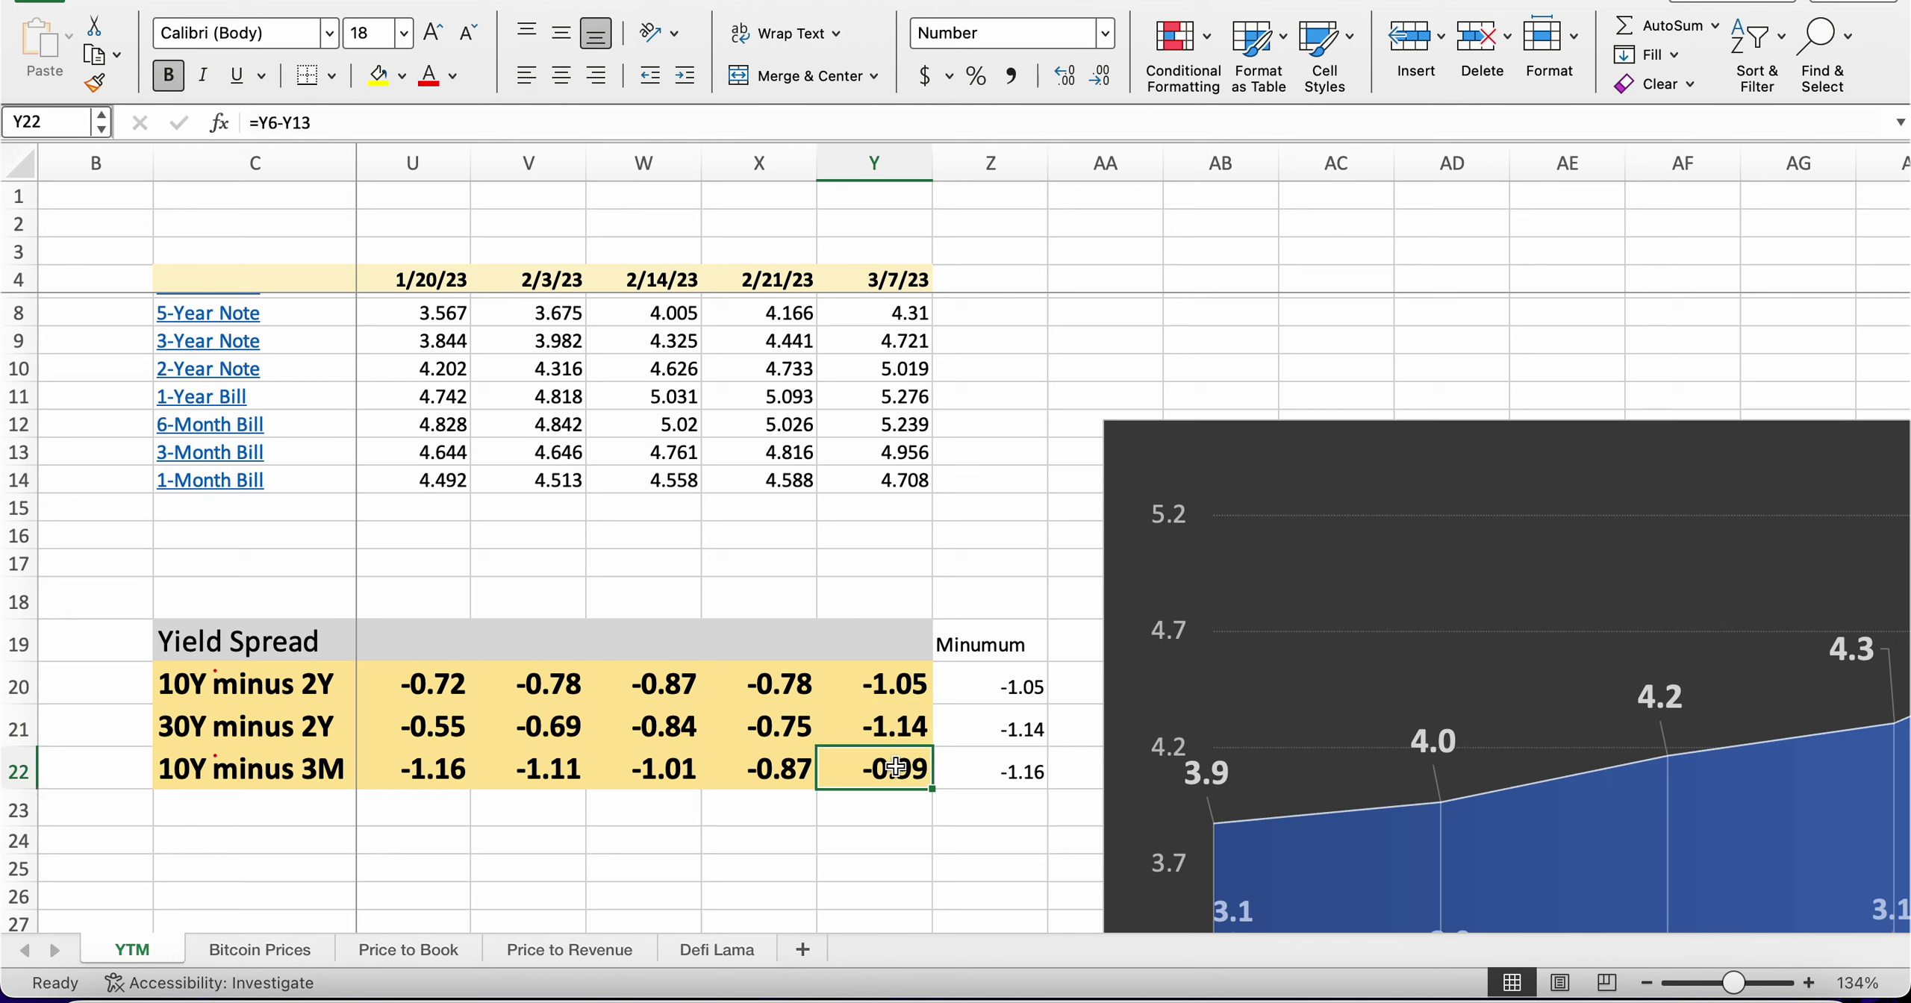
click(903, 724)
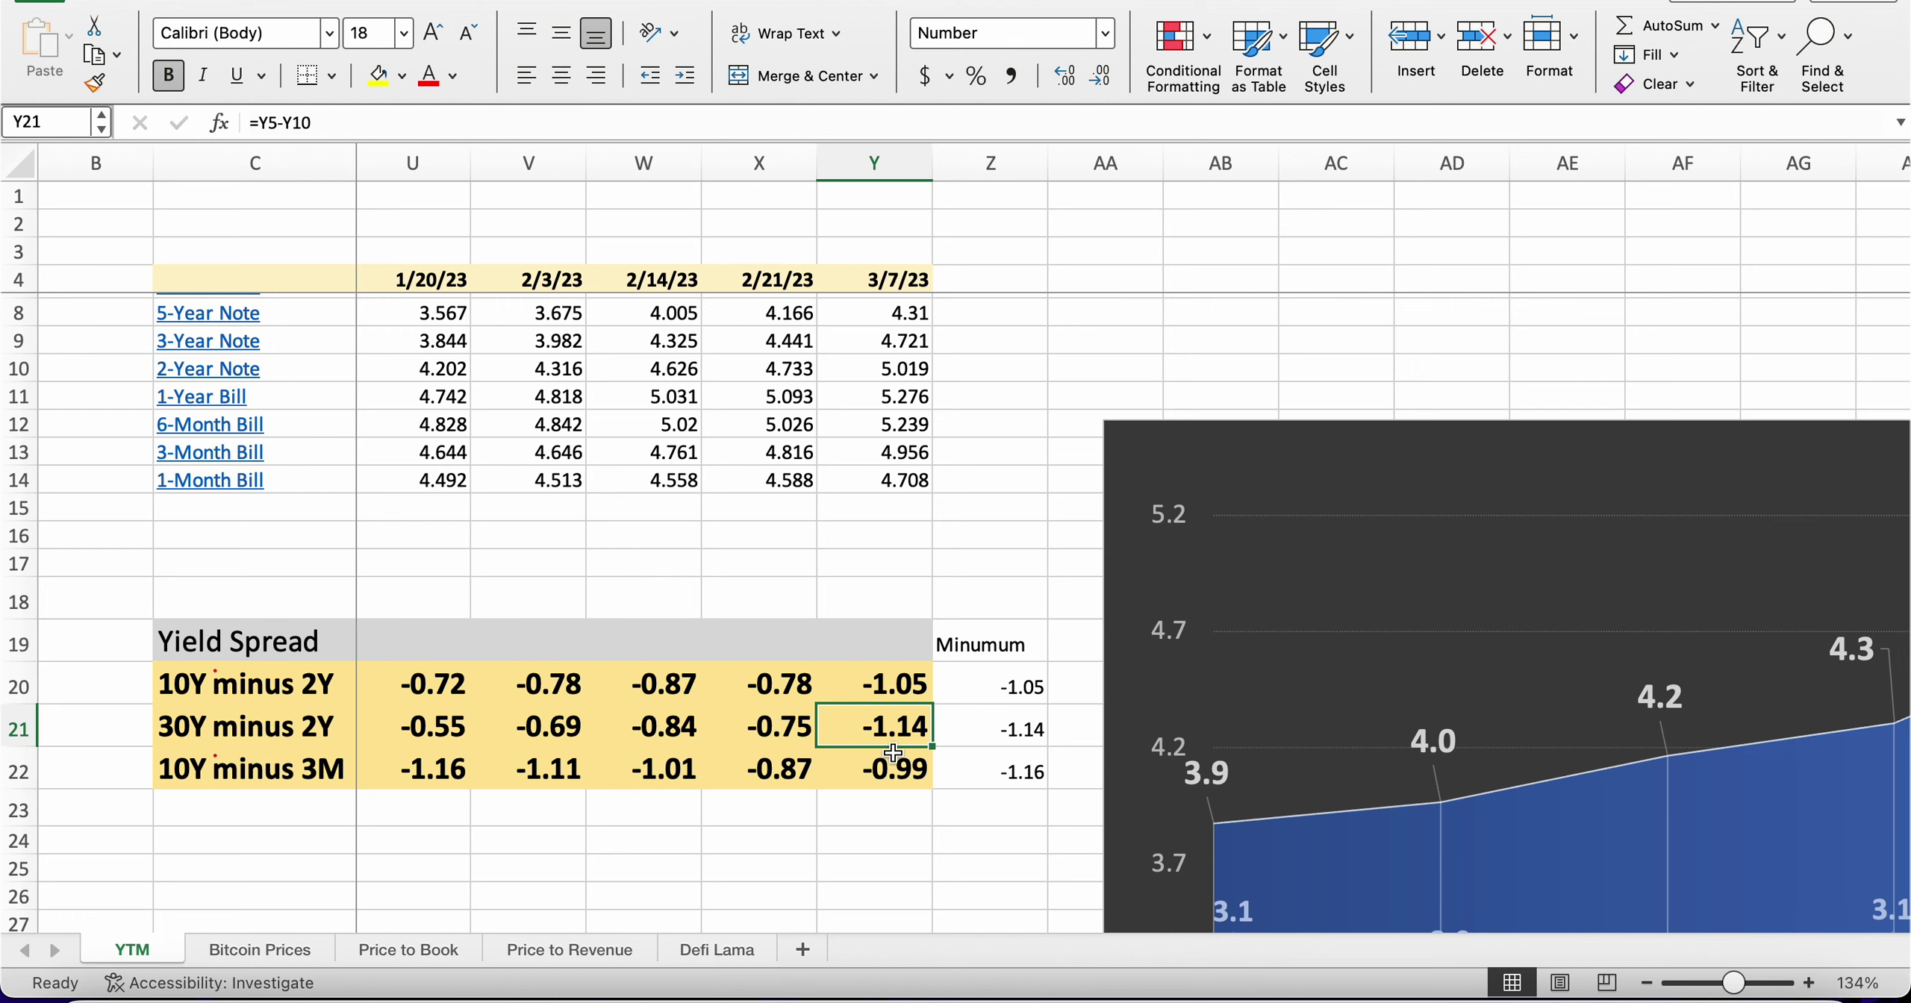
- Review the yield spread history back to 7/14/22 and return to the 3/7/23 column
scroll(893, 752, left, 2)
scroll(893, 752, down, 2)
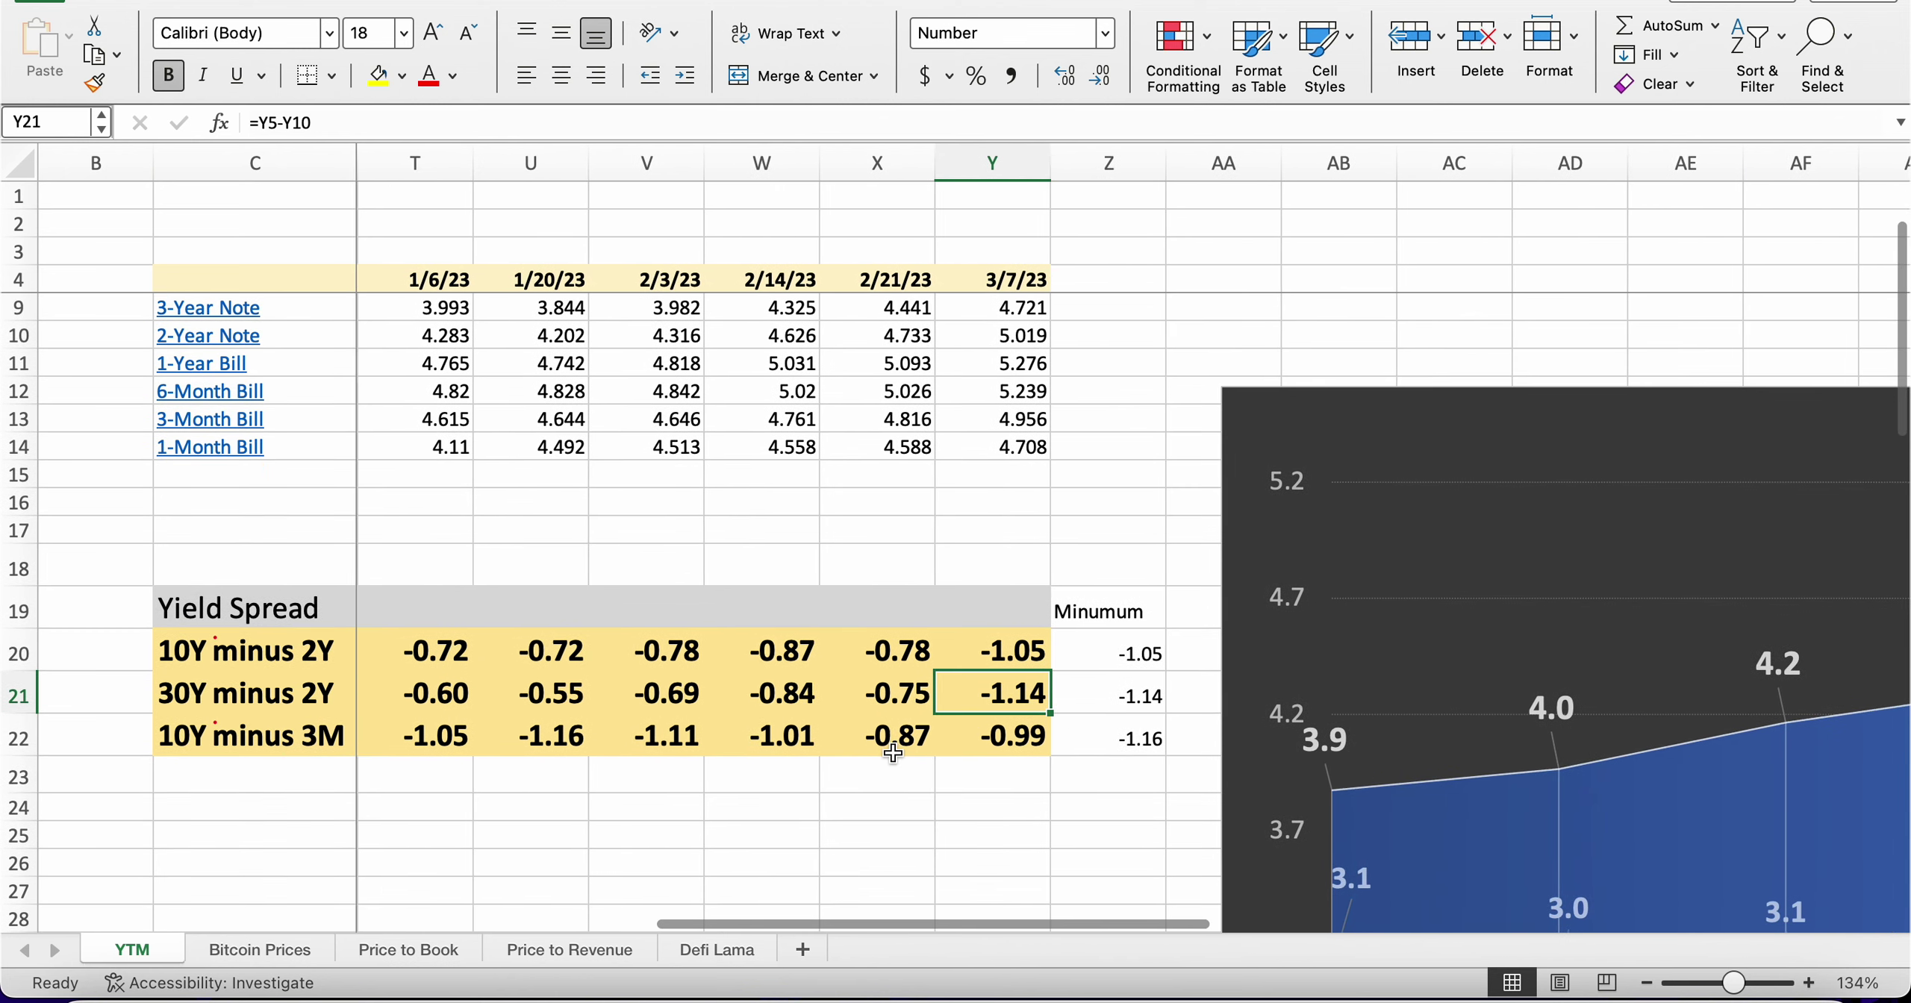
scroll(894, 752, left, 4)
scroll(893, 753, up, 3)
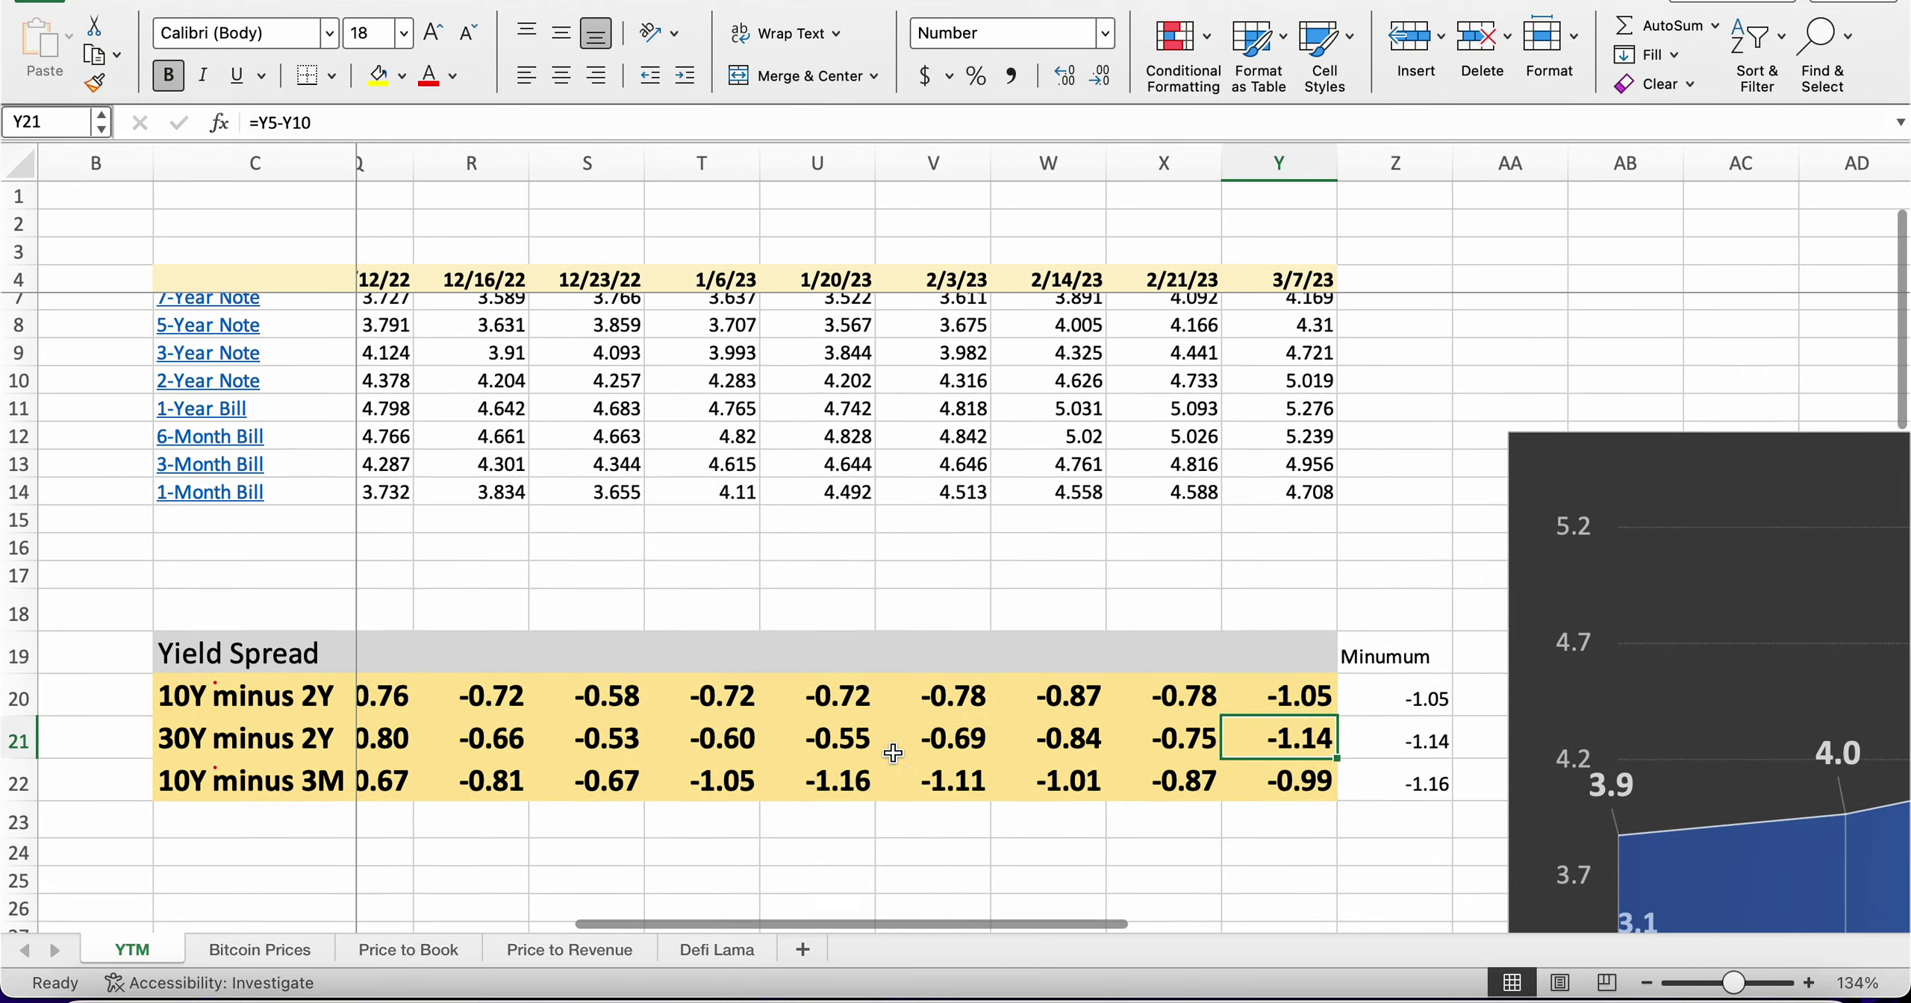
scroll(893, 752, left, 11)
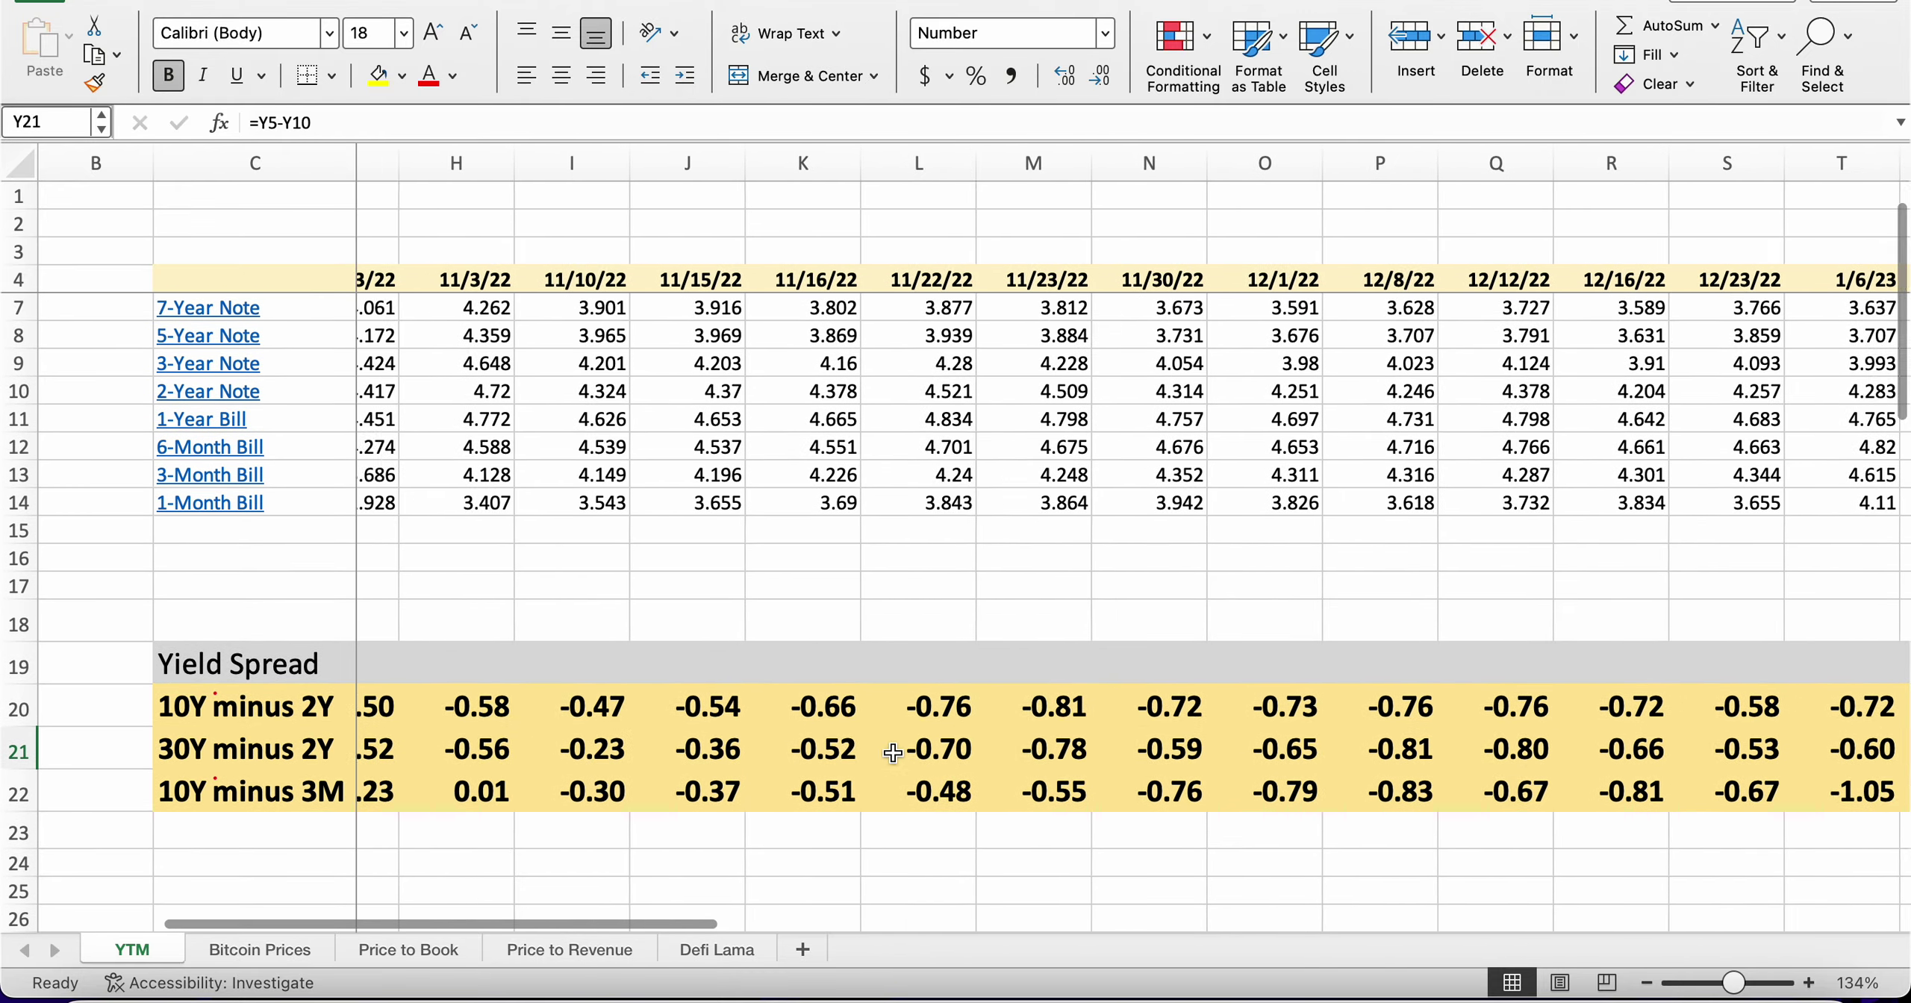
scroll(894, 752, left, 2)
scroll(893, 752, up, 1)
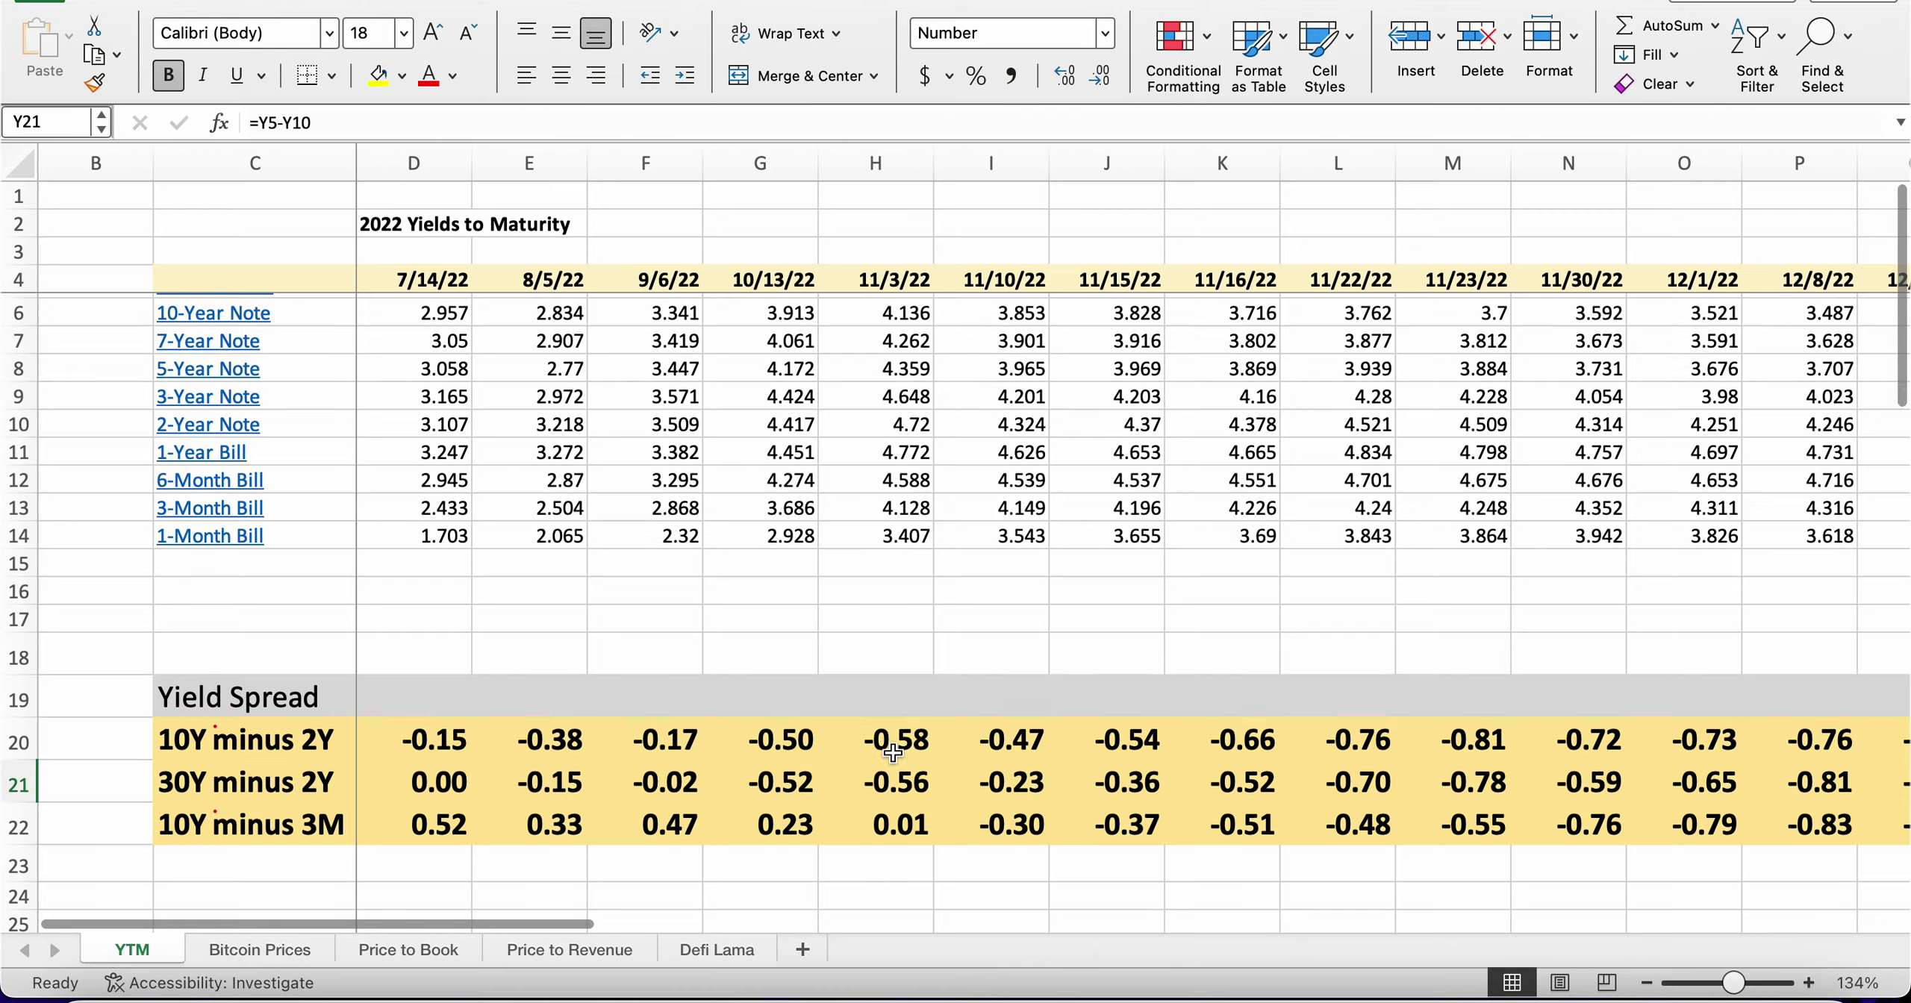
scroll(894, 753, right, 1)
scroll(894, 753, right, 16)
scroll(893, 753, down, 1)
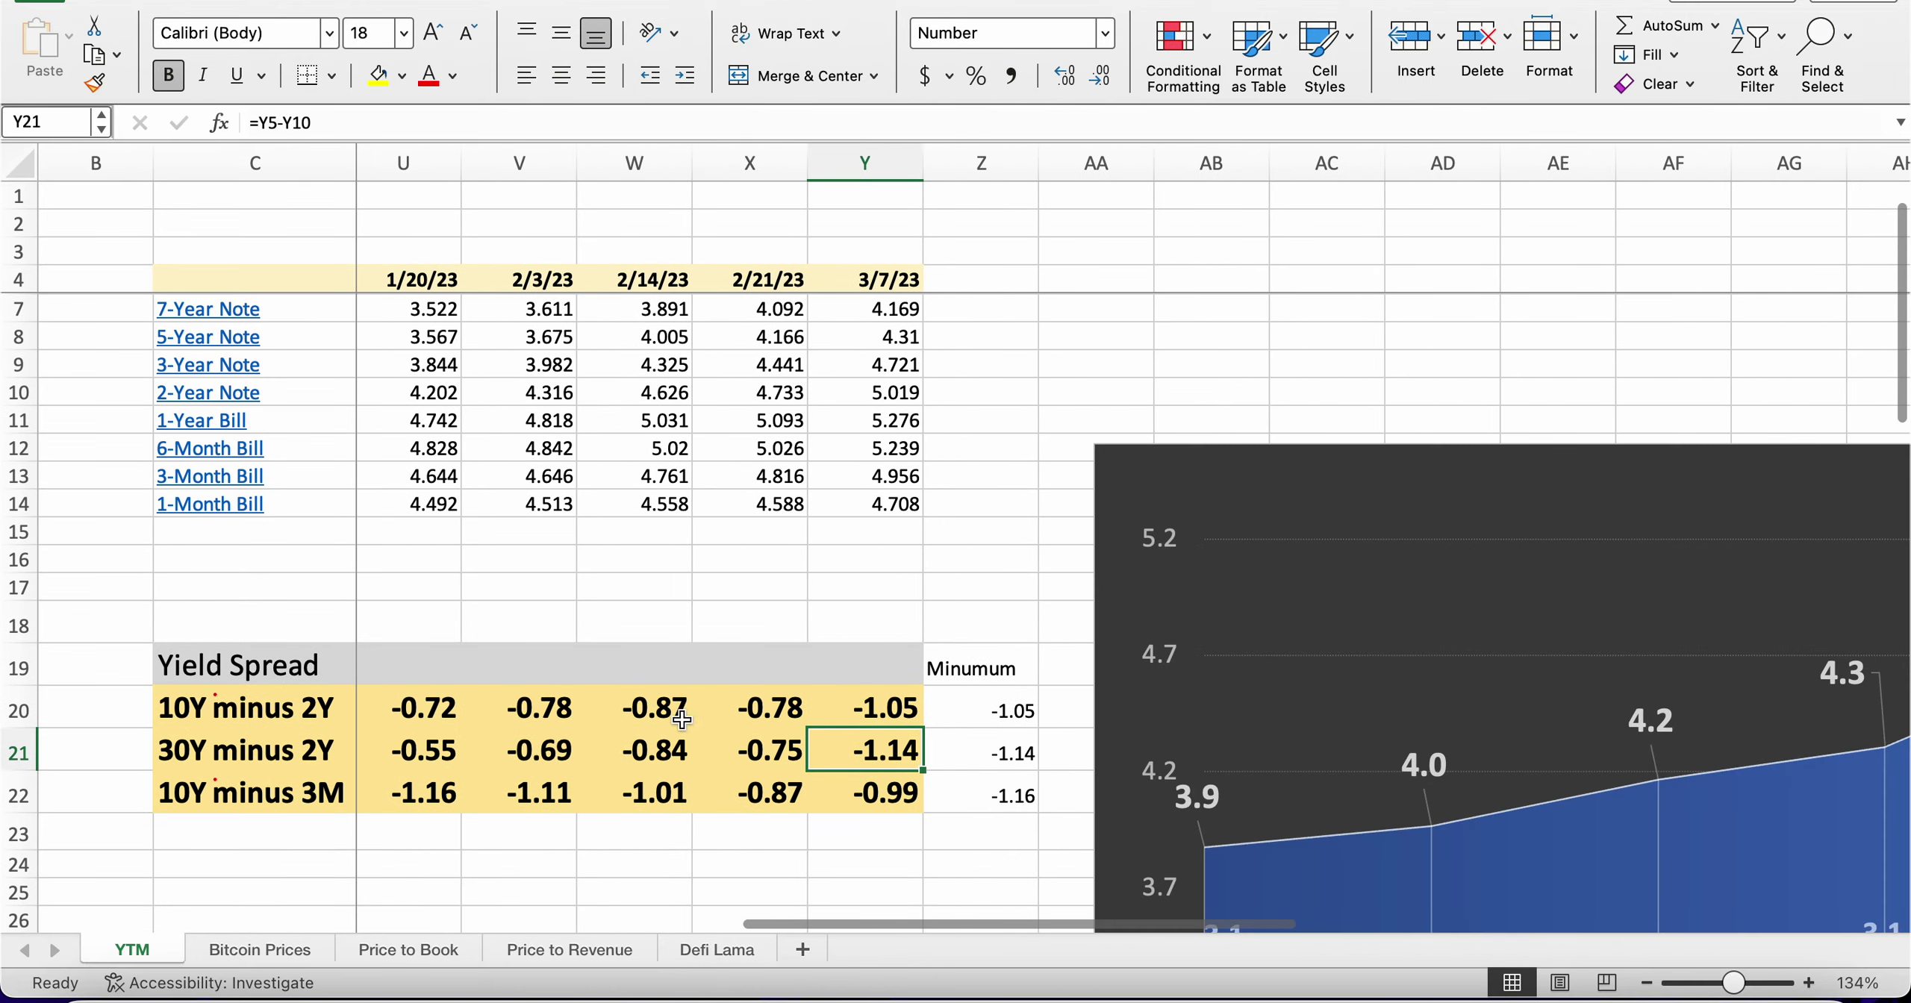
- Compare the 10Y minus 2Y and 30Y minus 2Y spreads of 2/14/23 with those of 3/7/23
click(646, 738)
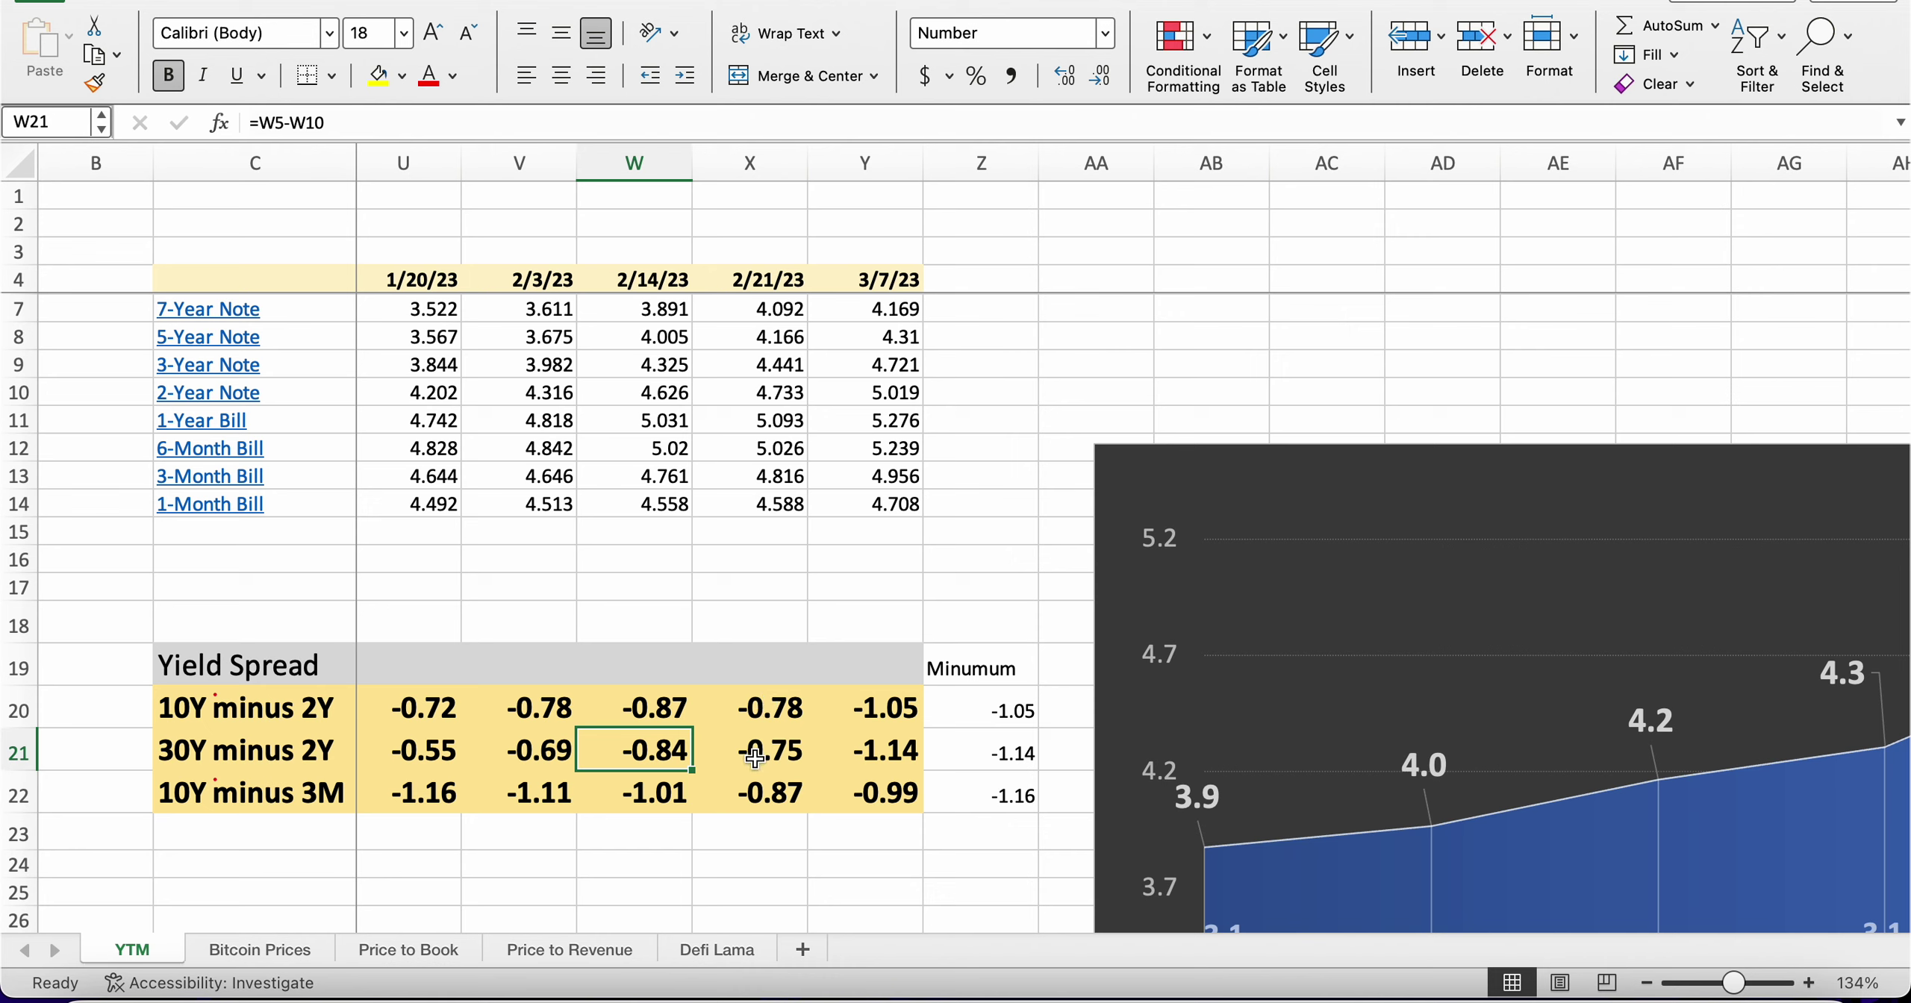
click(660, 703)
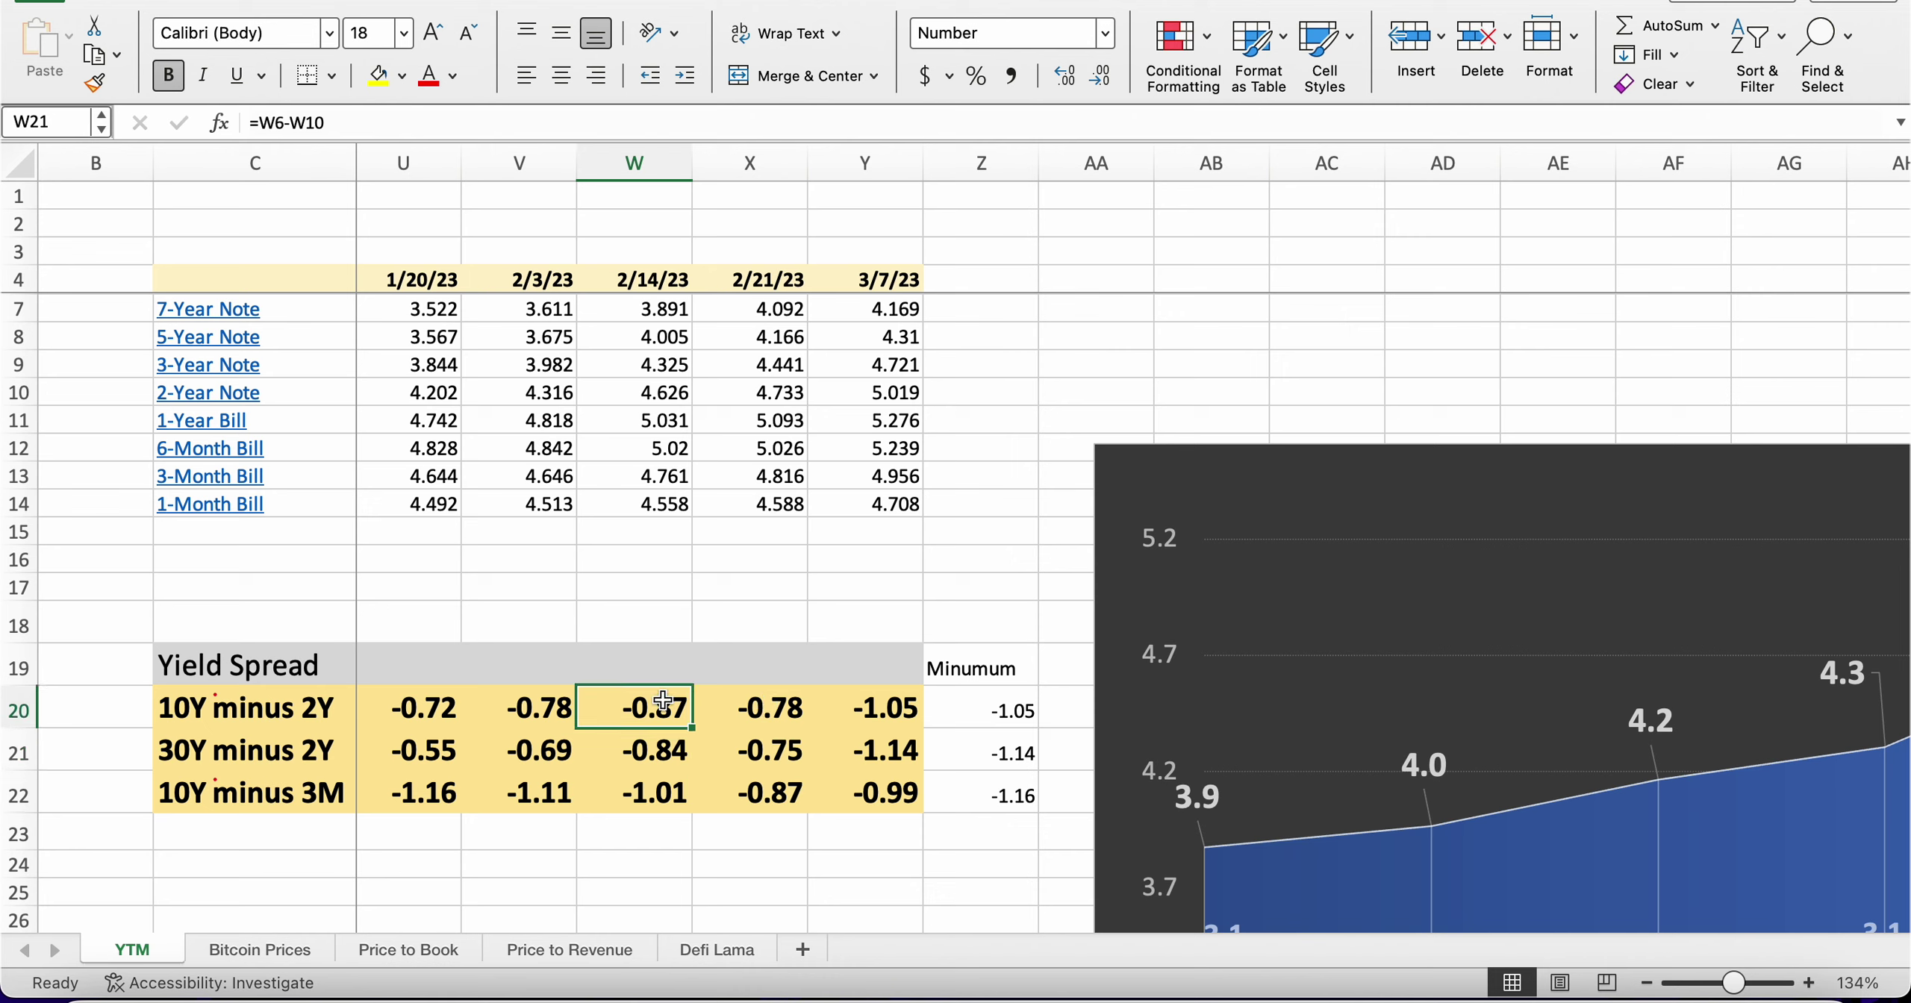
click(654, 747)
click(648, 702)
click(889, 754)
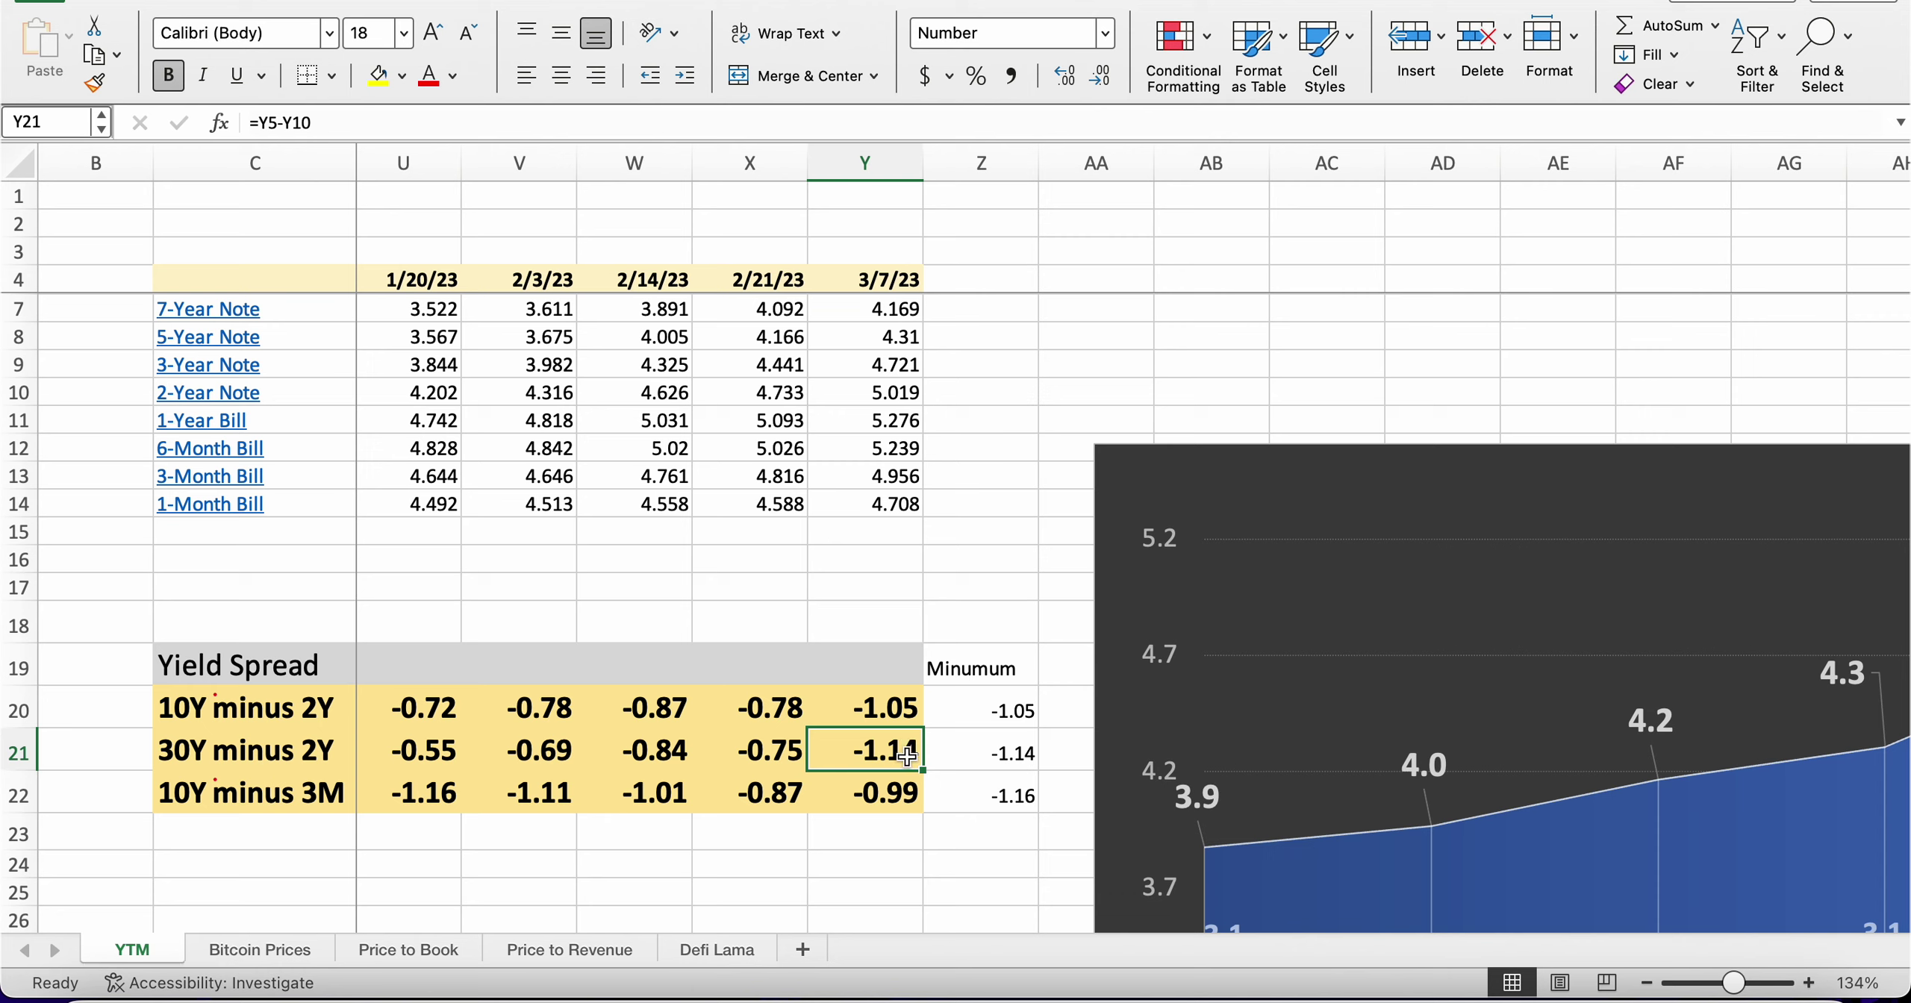
click(880, 709)
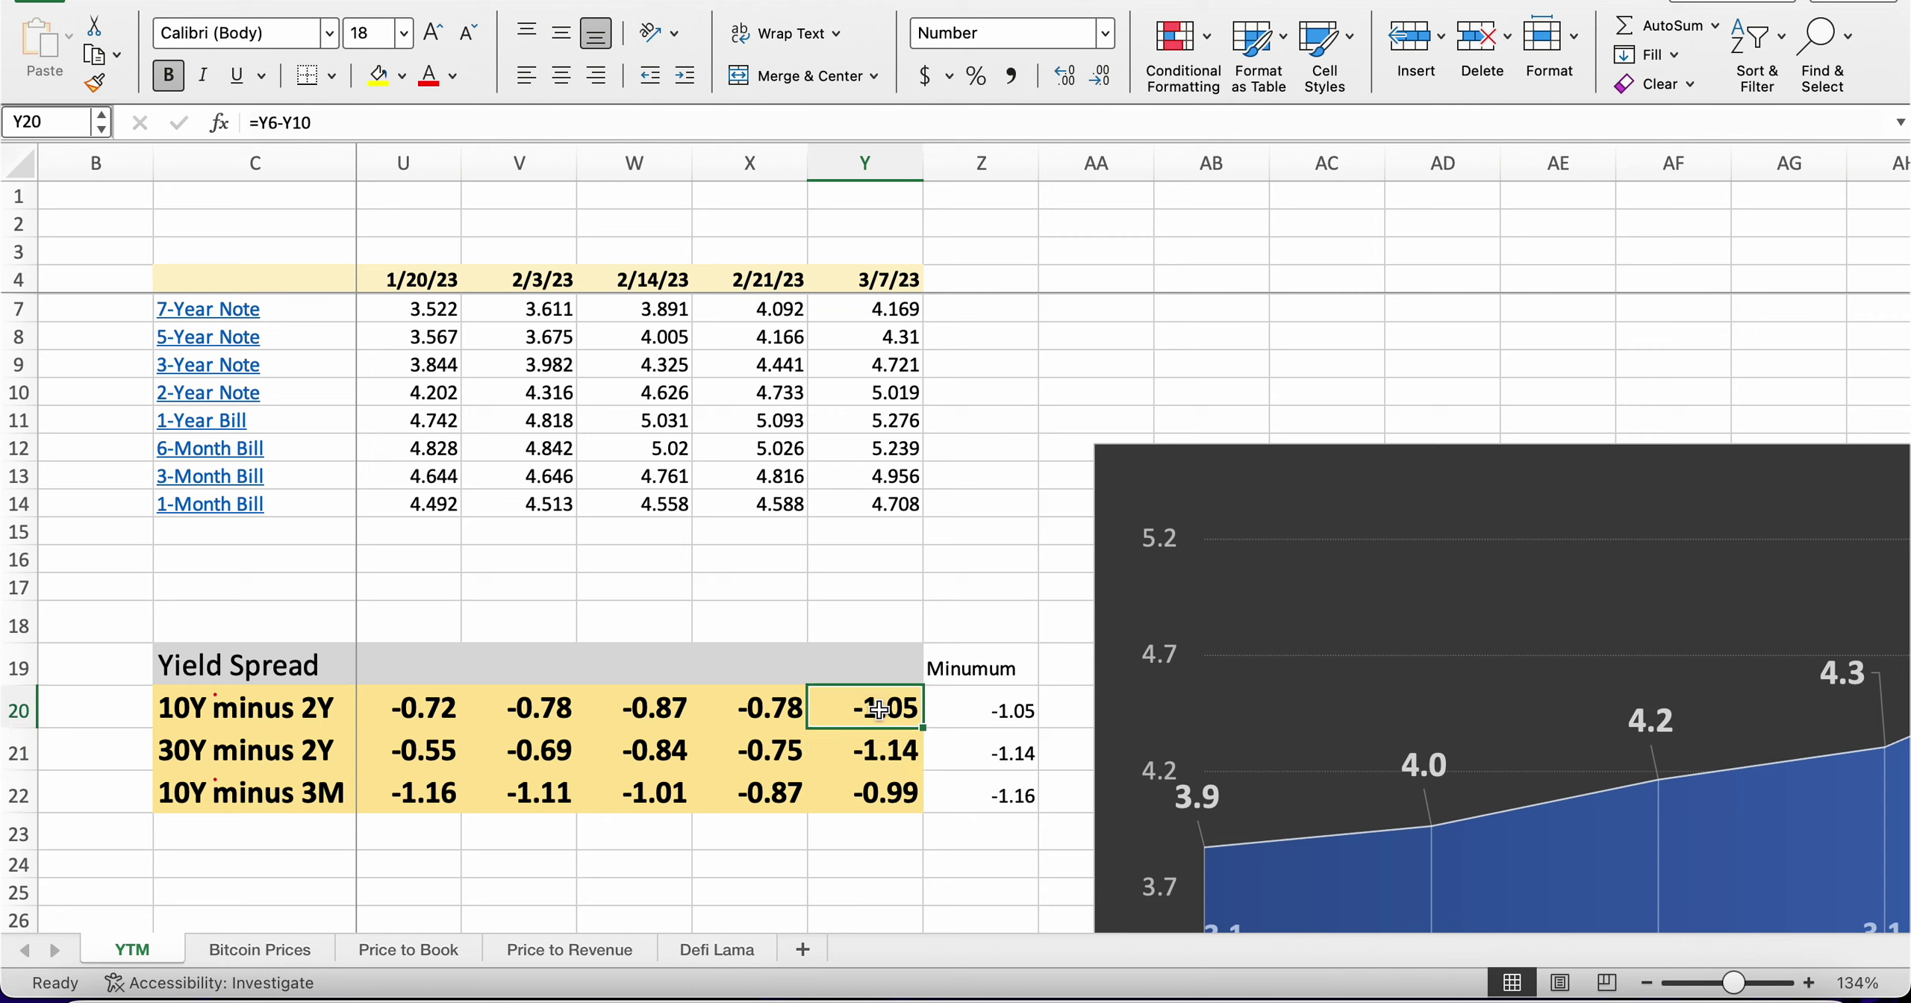
click(887, 752)
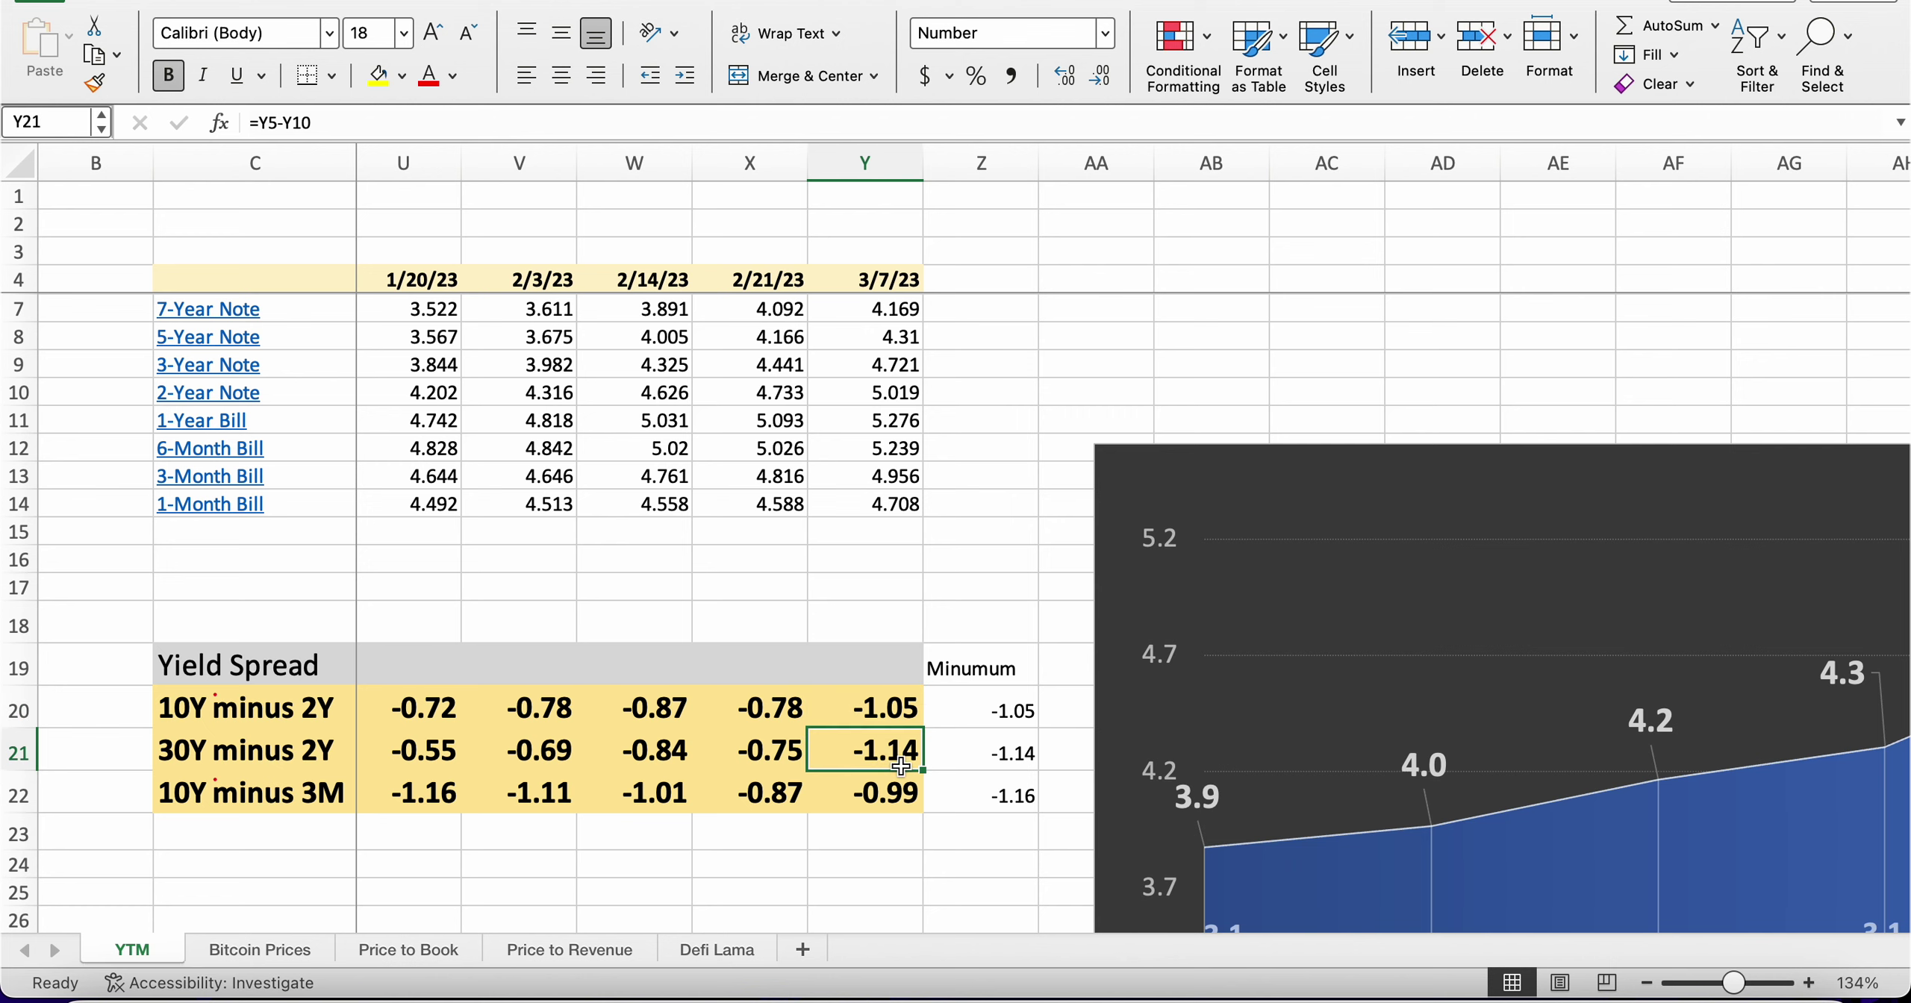
- Highlight the 2-Year Note row with yellow fill from its label in C10 through the 3/7/23 value in Y10
scroll(912, 769, up, 2)
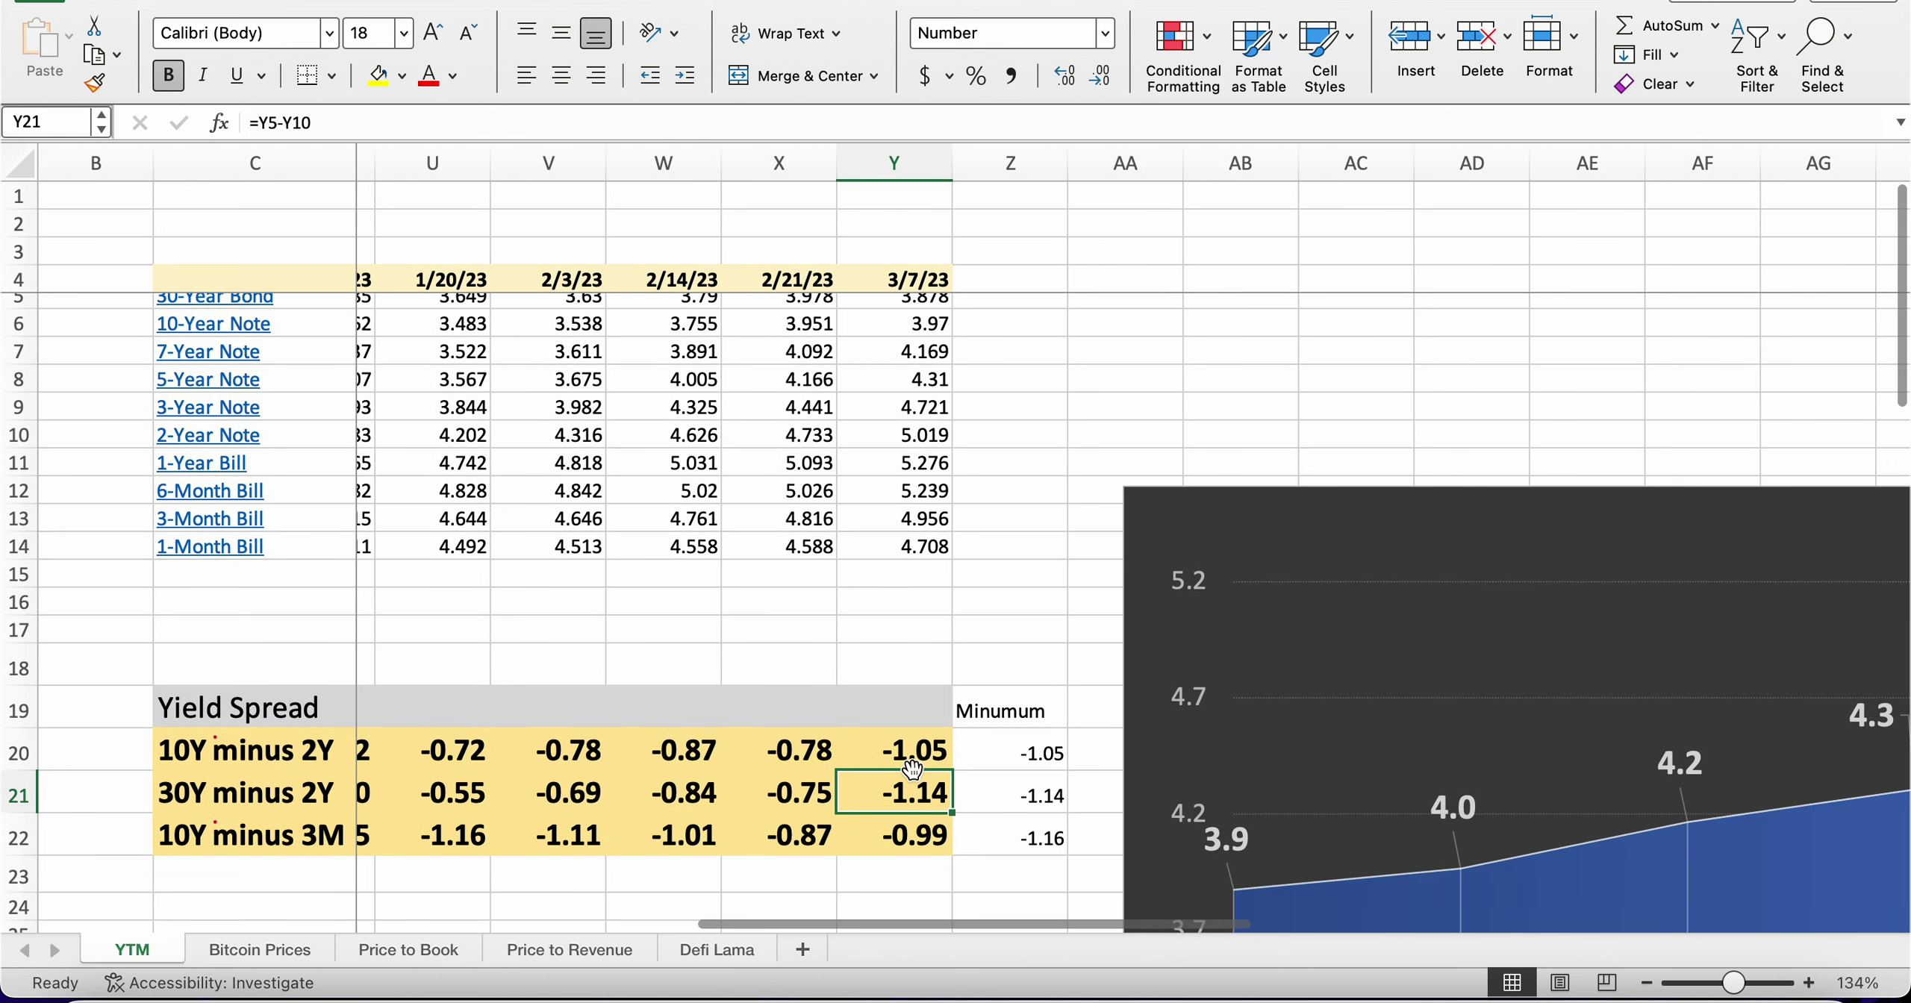
scroll(903, 753, left, 4)
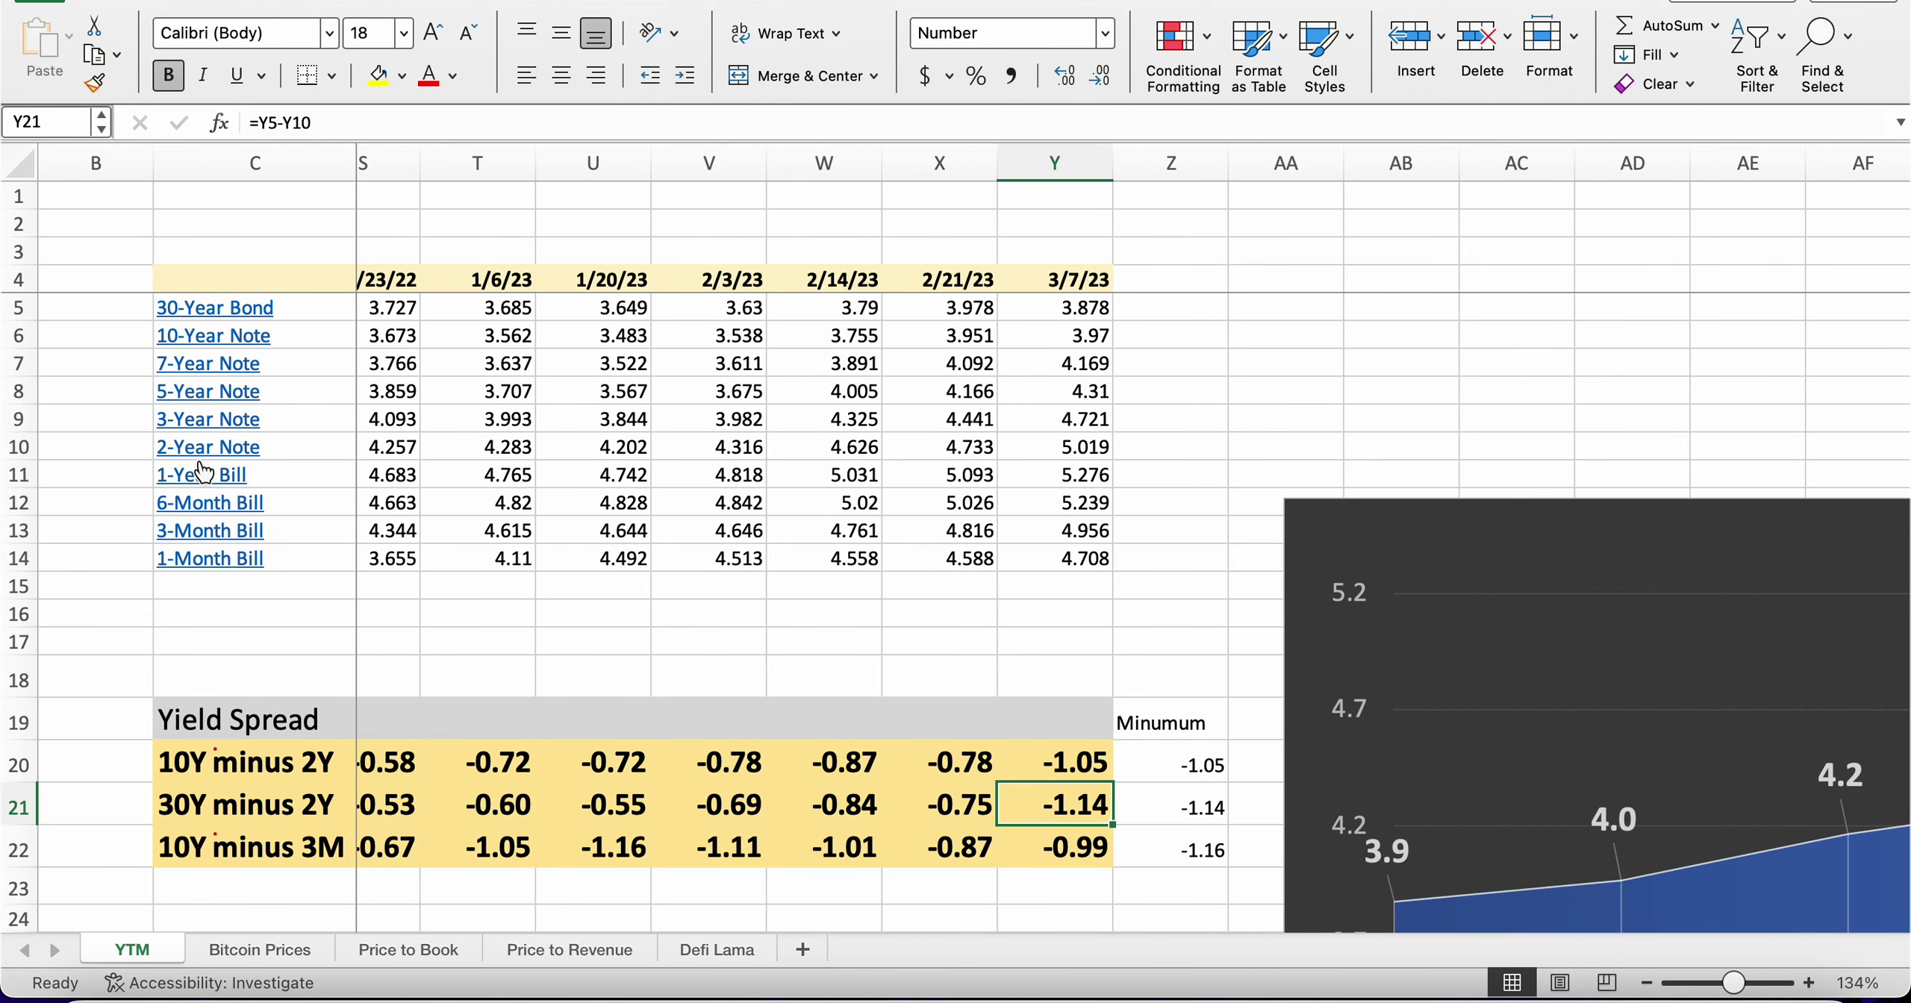
click(95, 448)
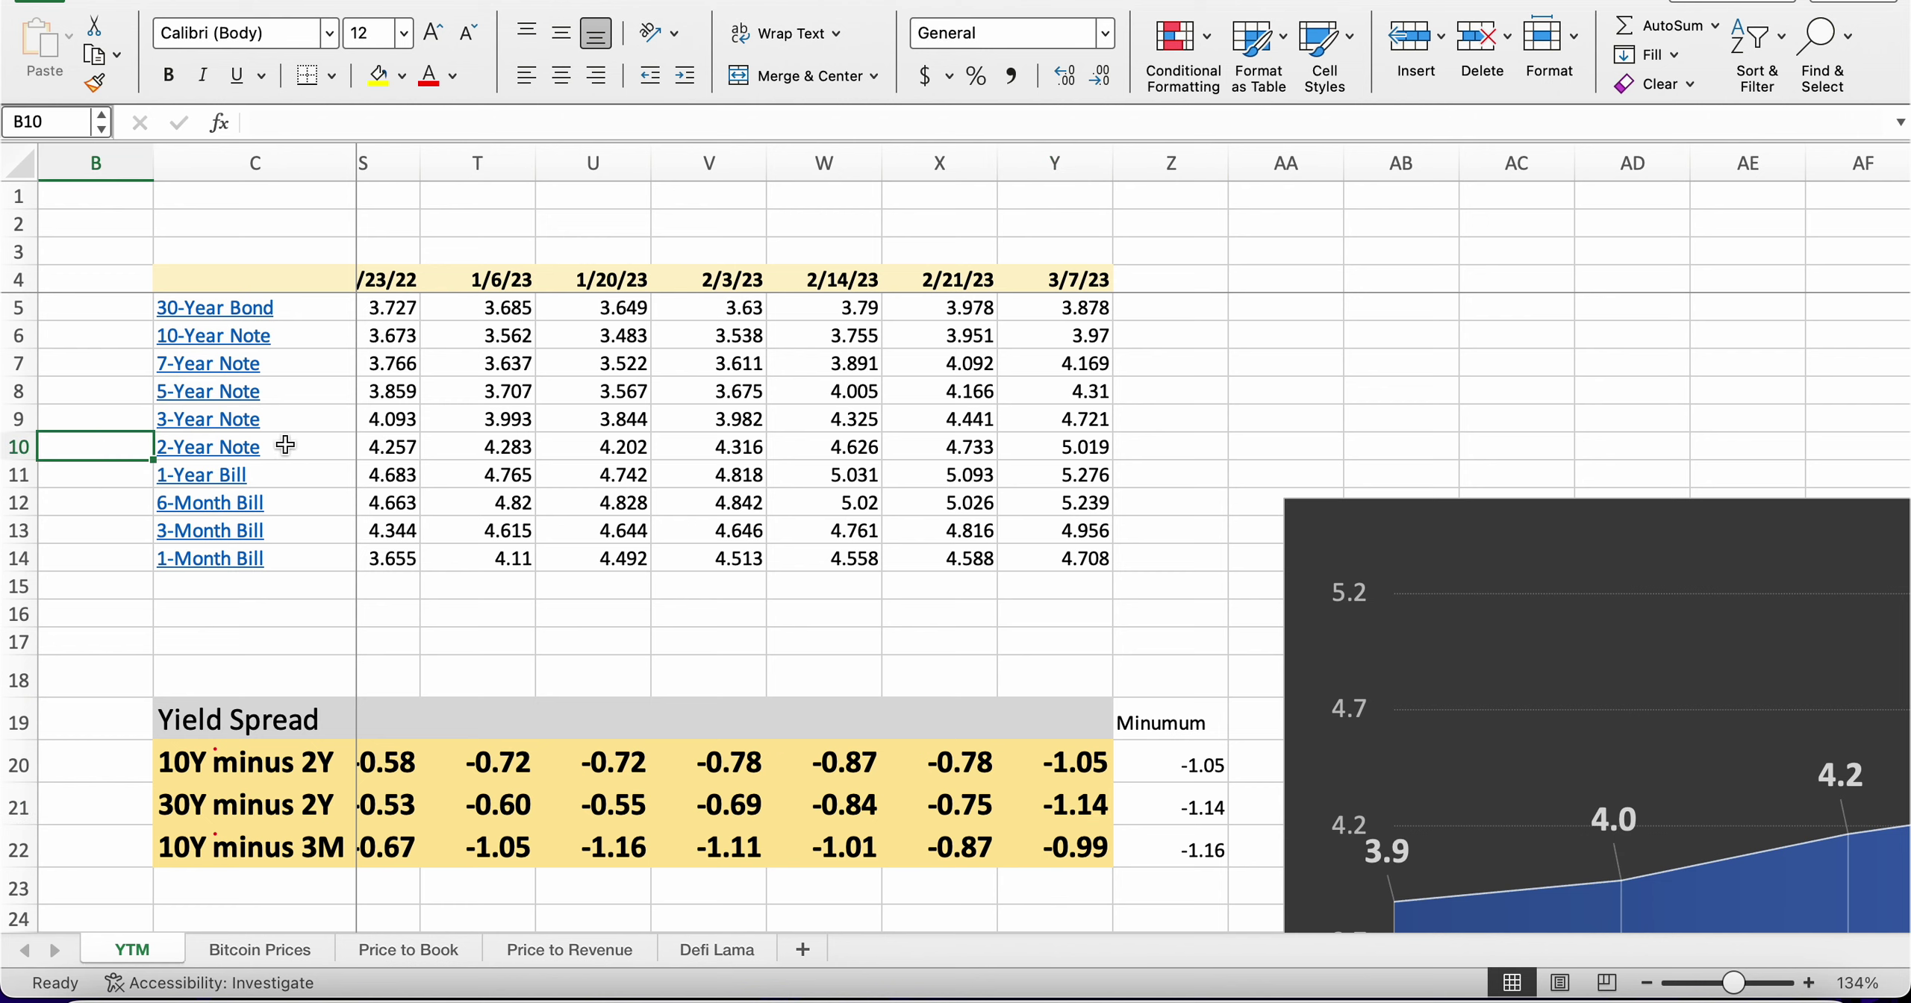
drag(198, 452, 1717, 452)
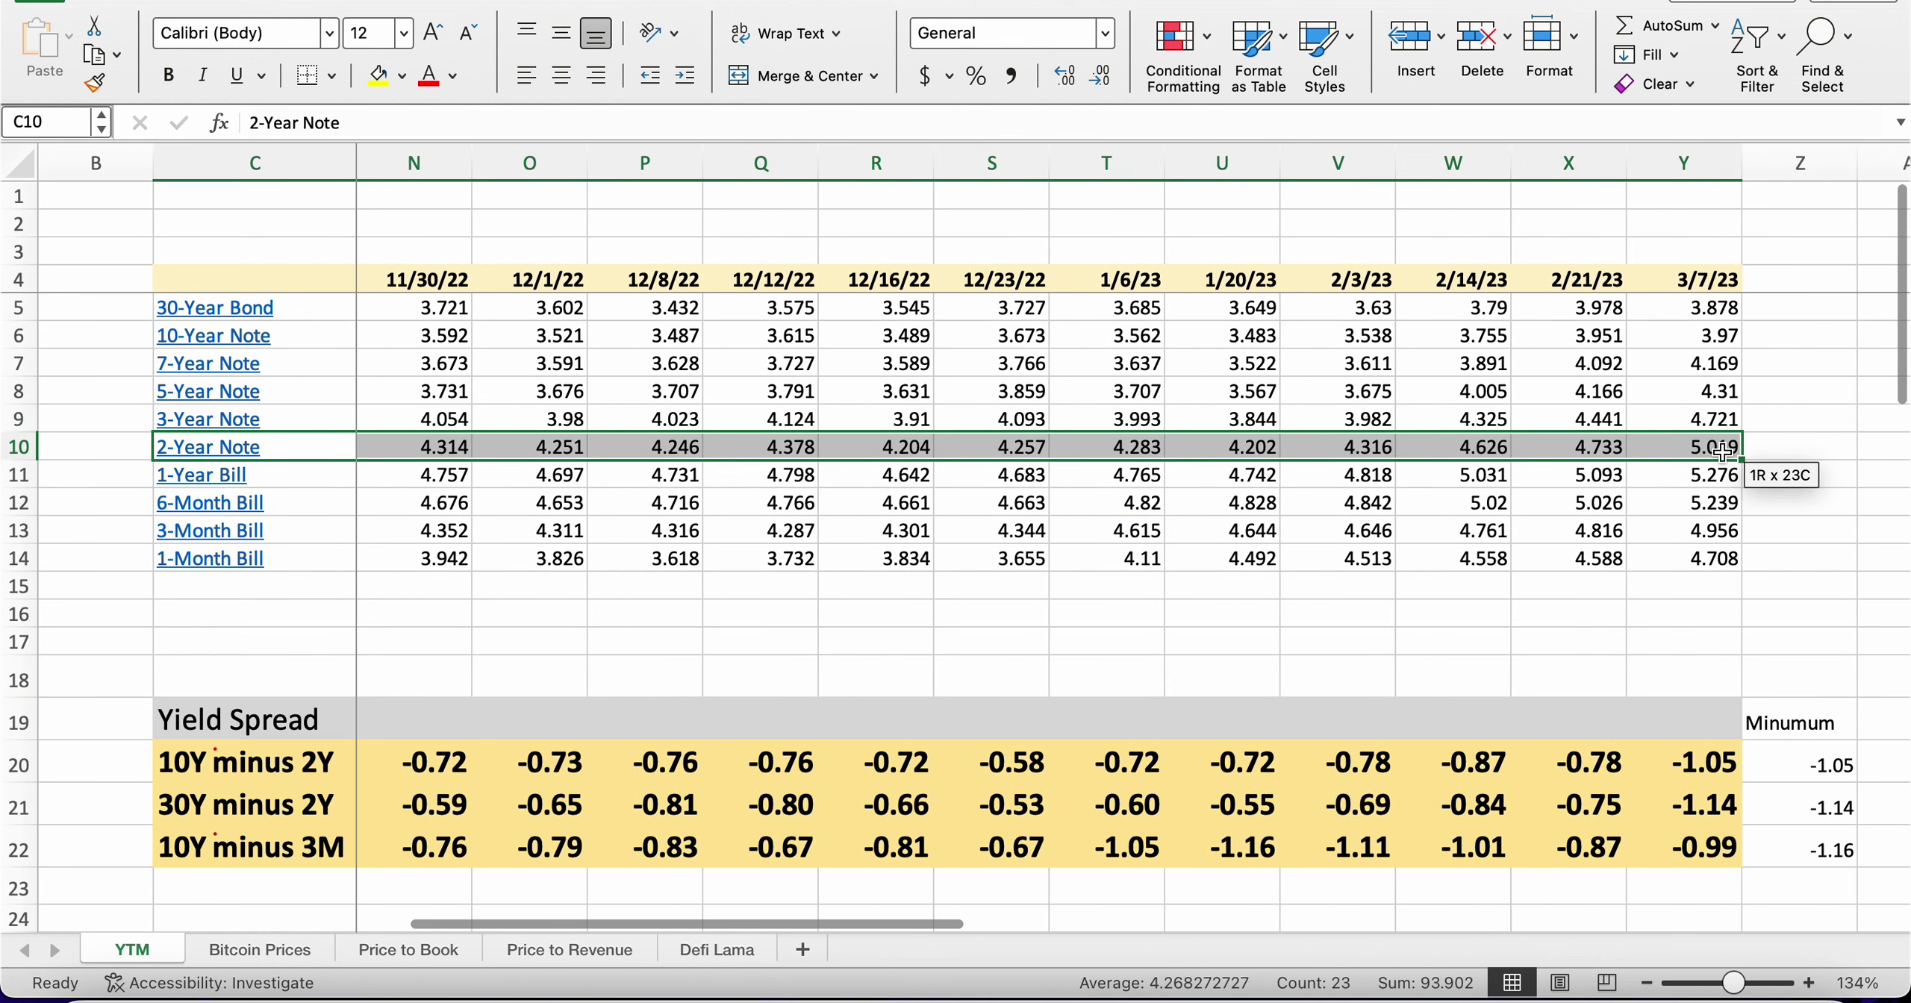
click(379, 74)
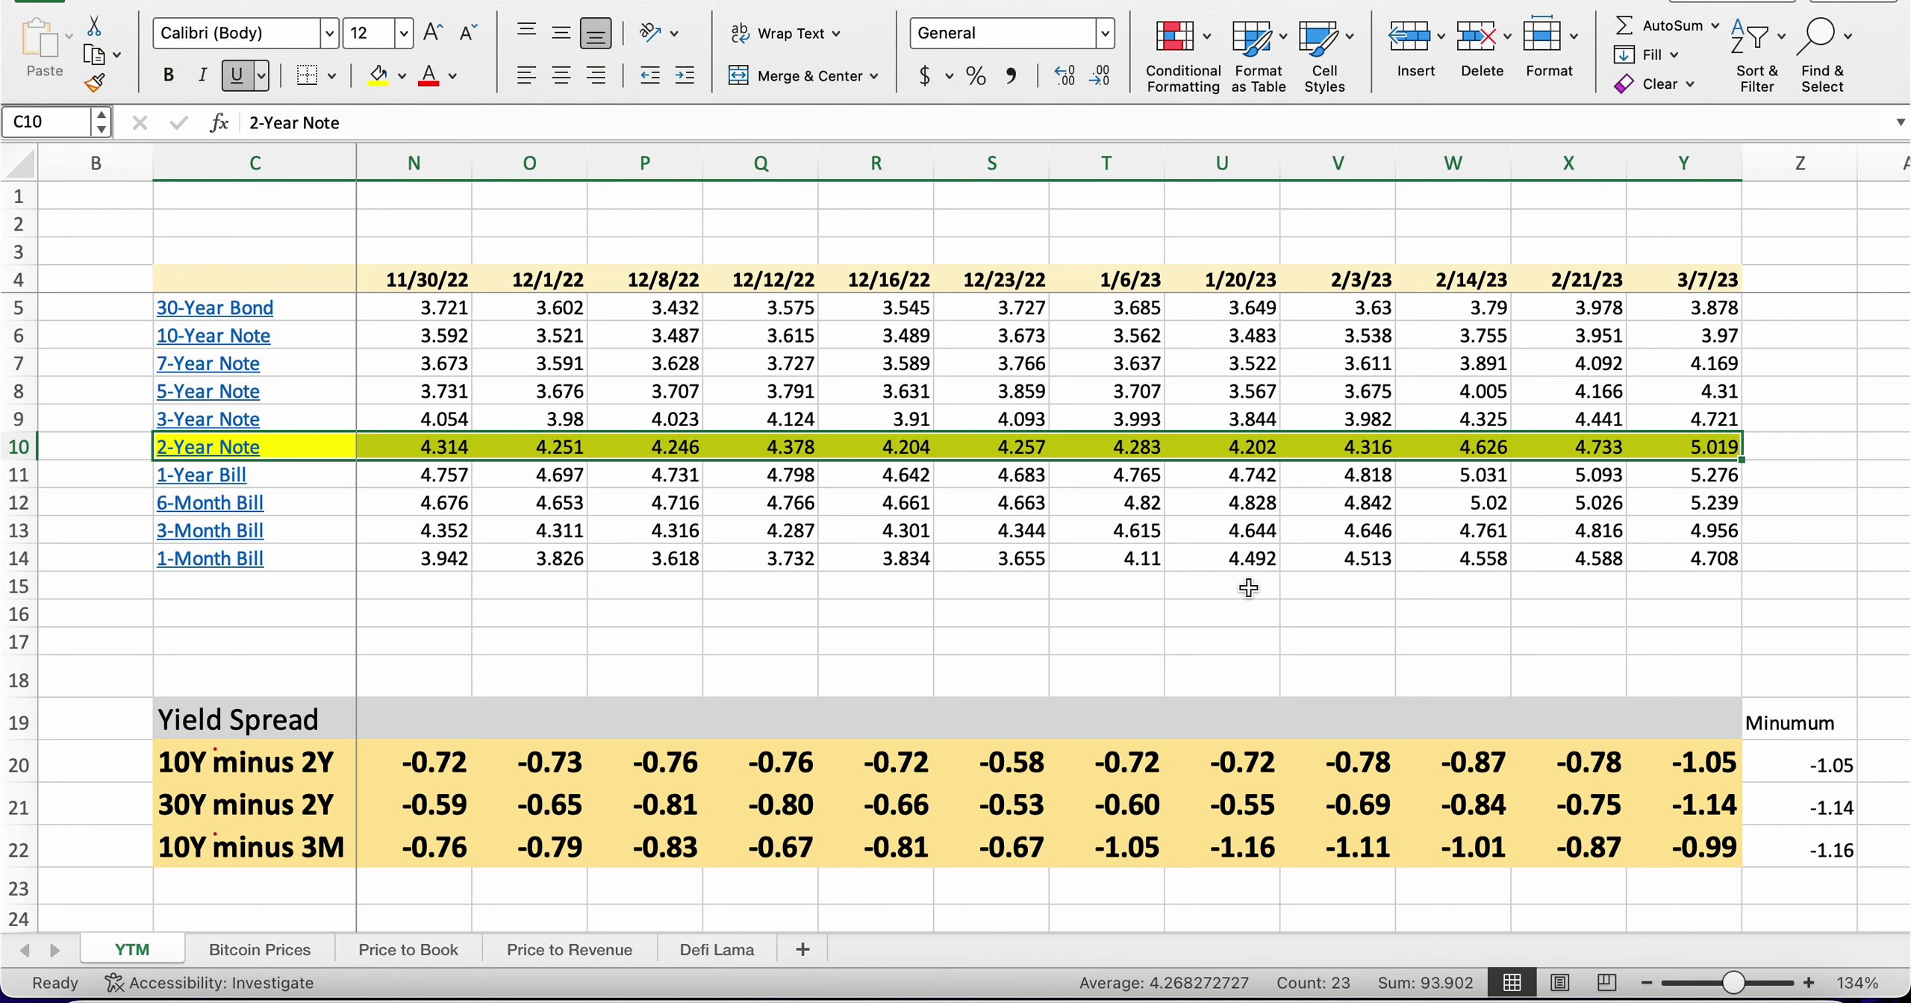
scroll(1248, 588, right, 5)
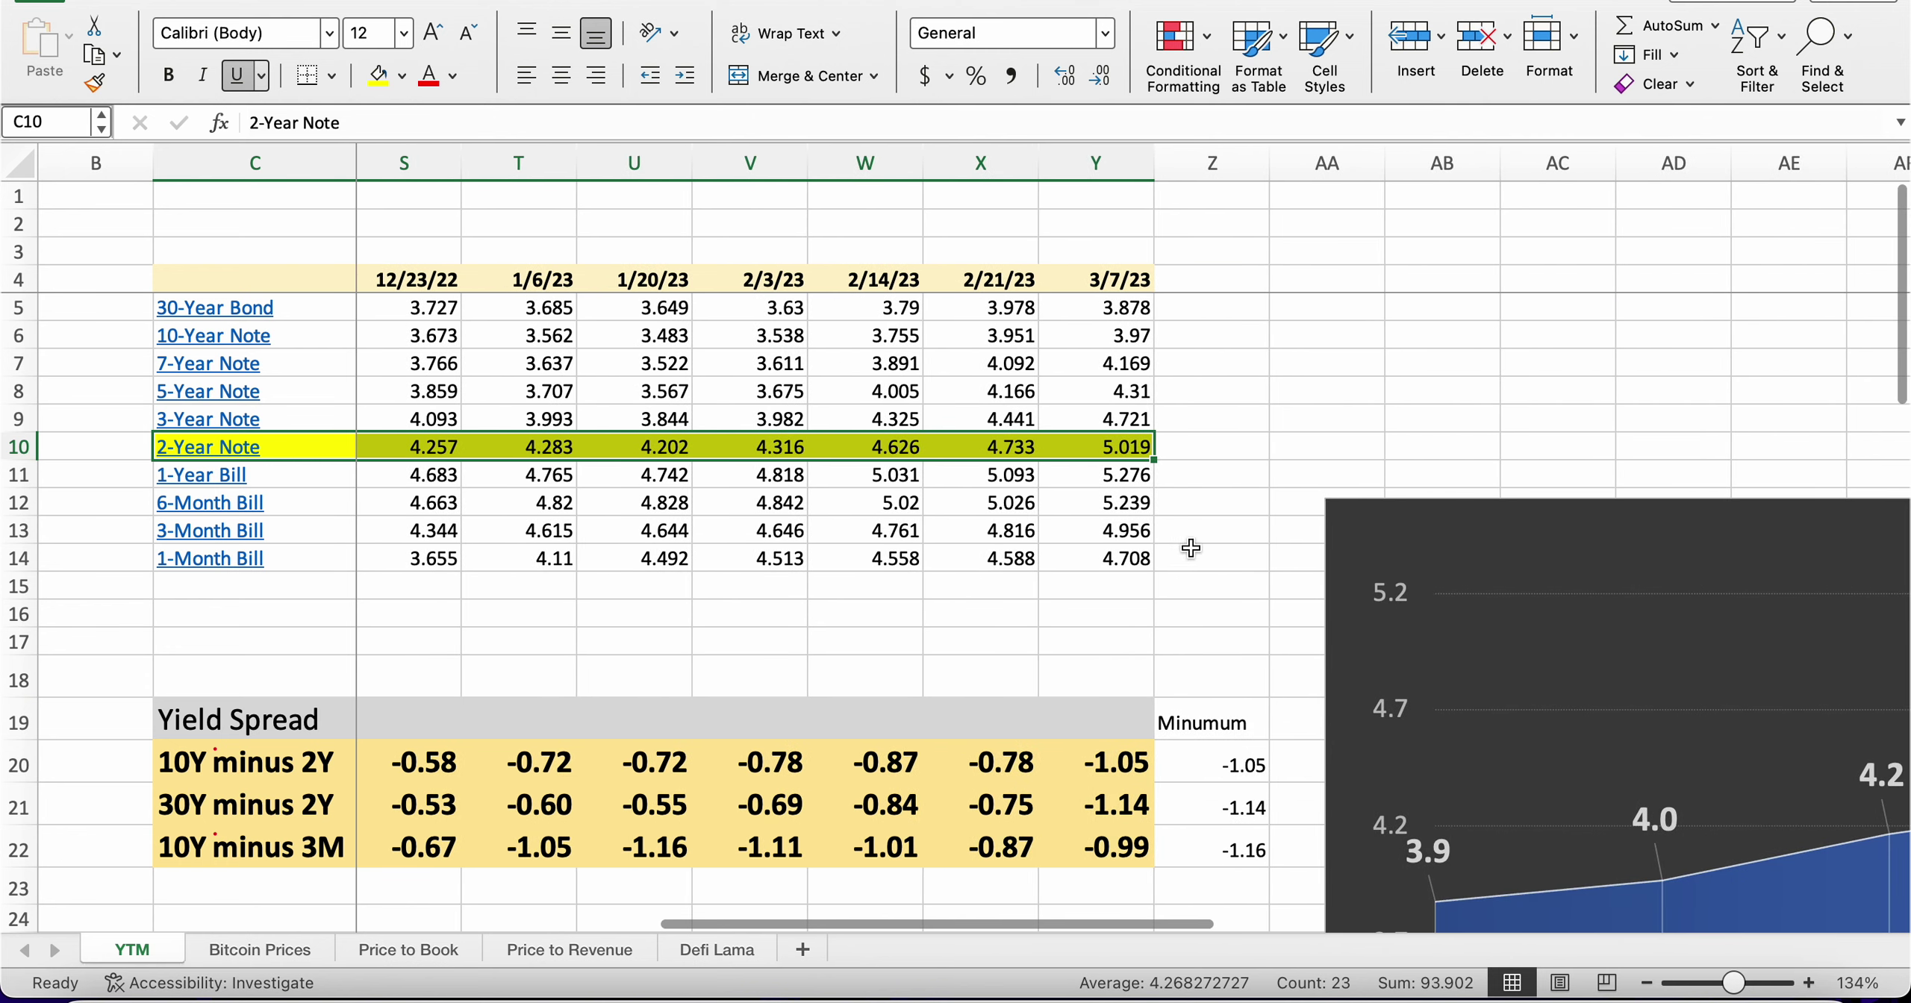
- Check the highlighted 2-Year Note yield for 3/7/23
scroll(1087, 542, right, 1)
click(1116, 486)
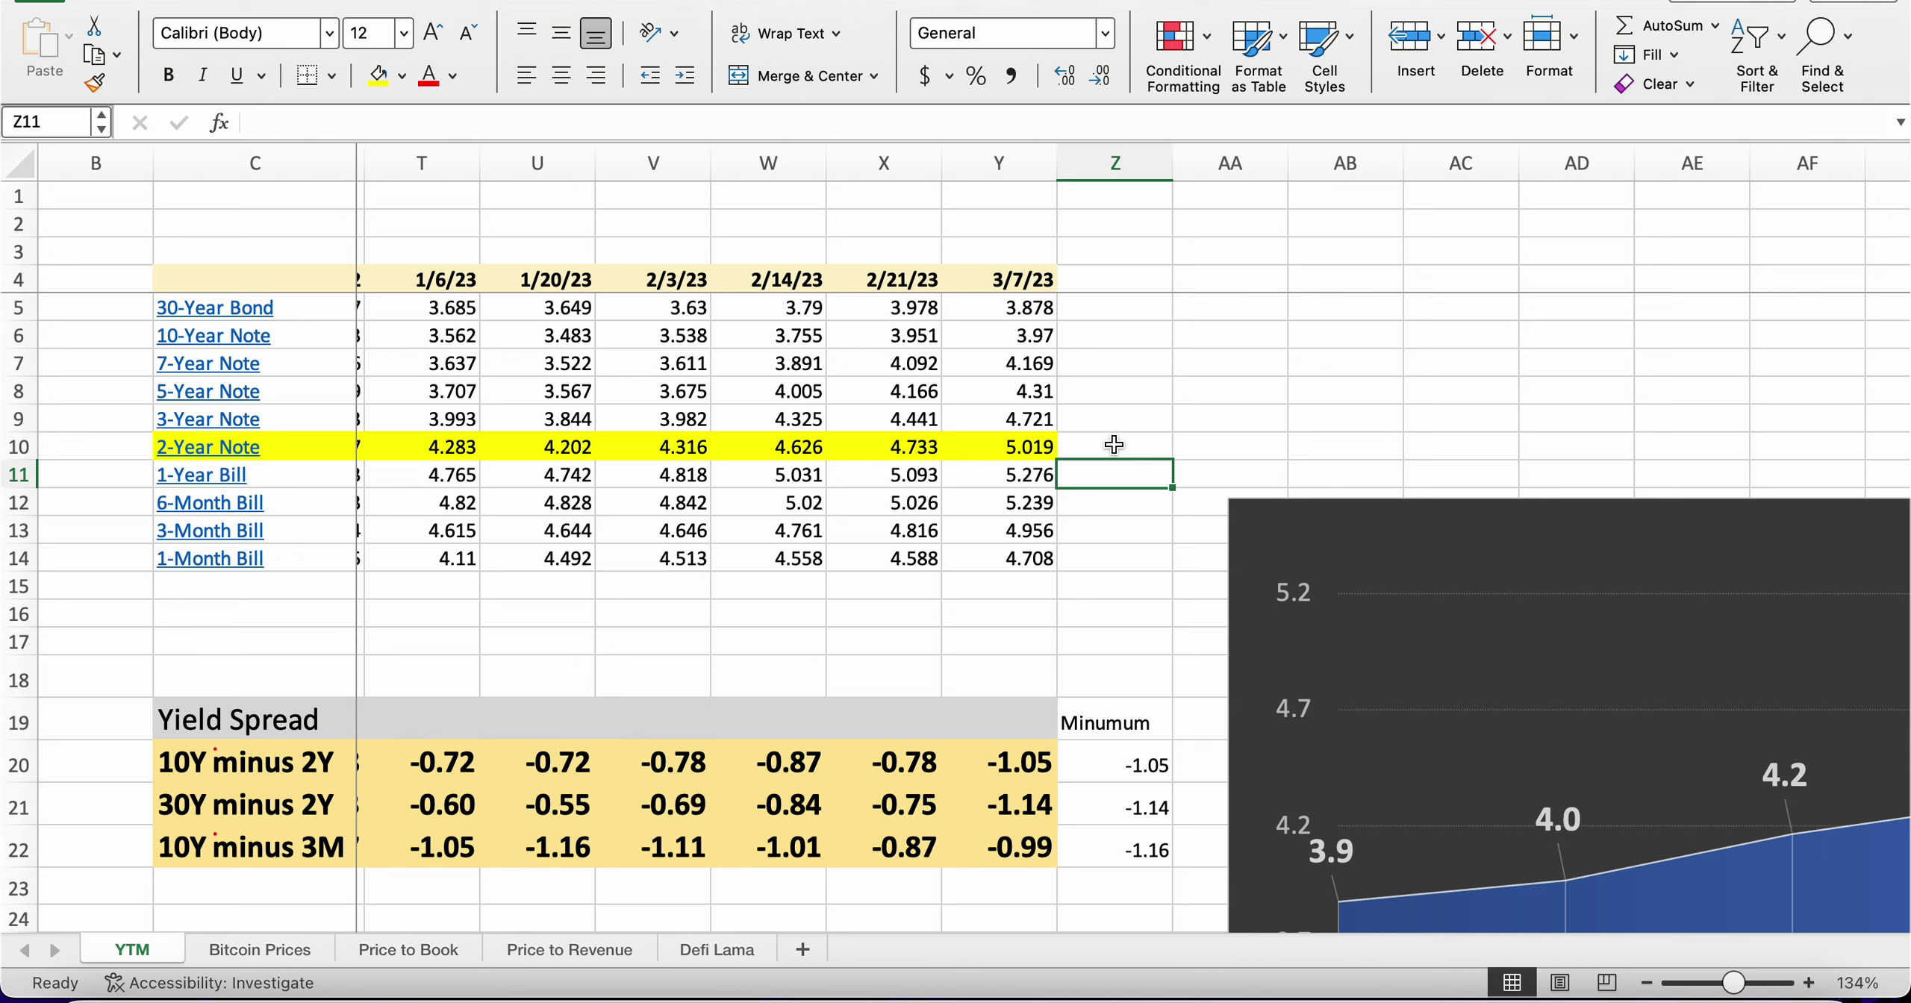
click(1014, 448)
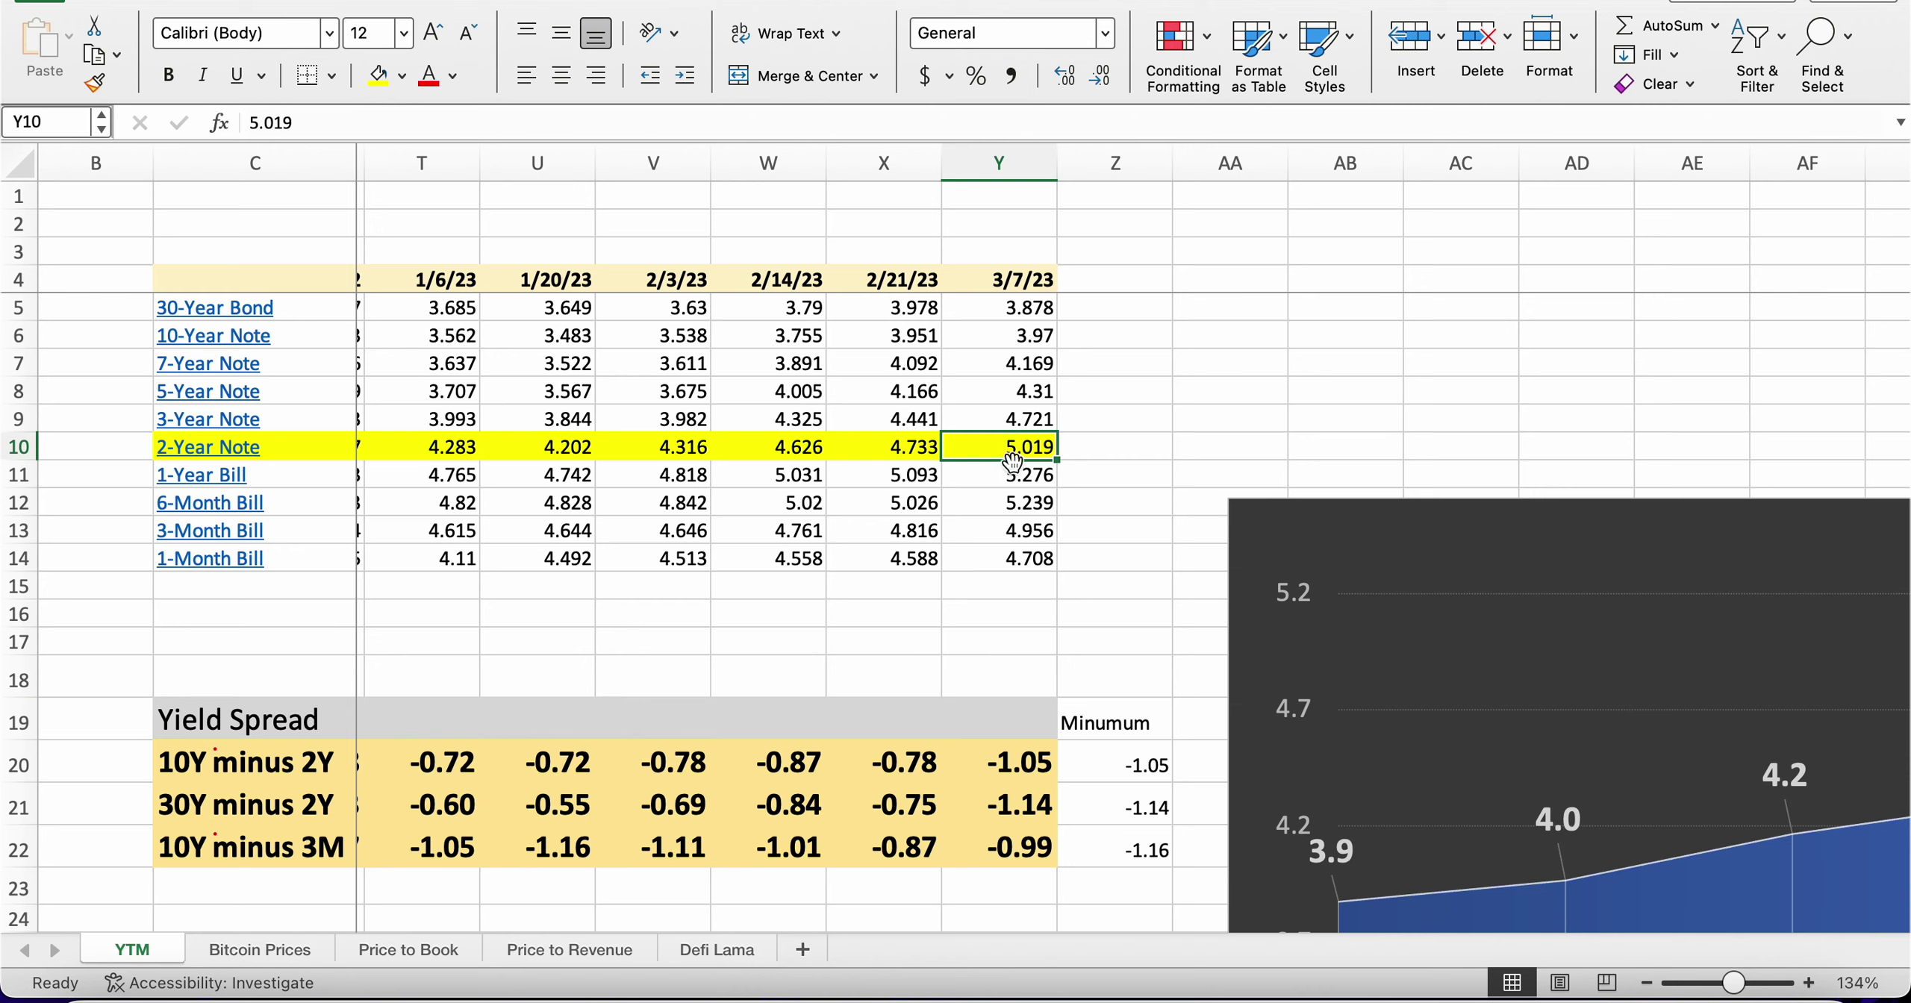
scroll(1000, 470, left, 1)
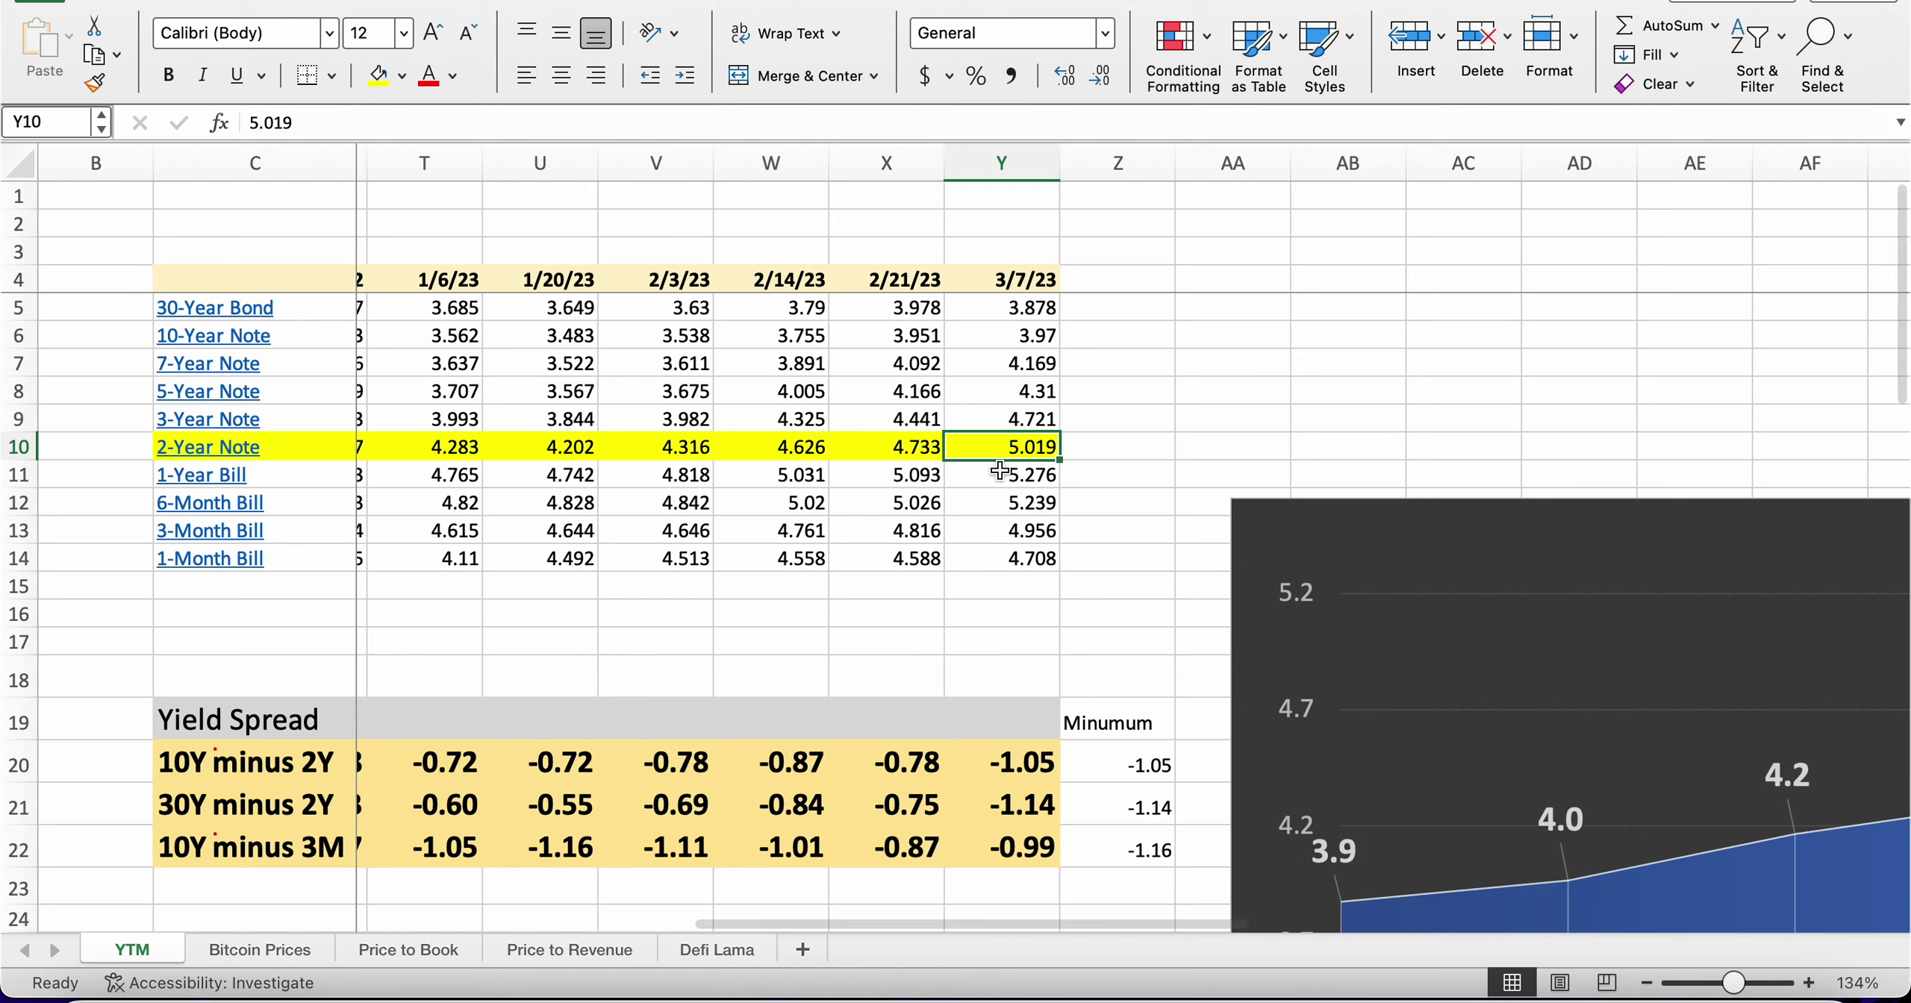
scroll(1000, 470, left, 1)
click(1105, 298)
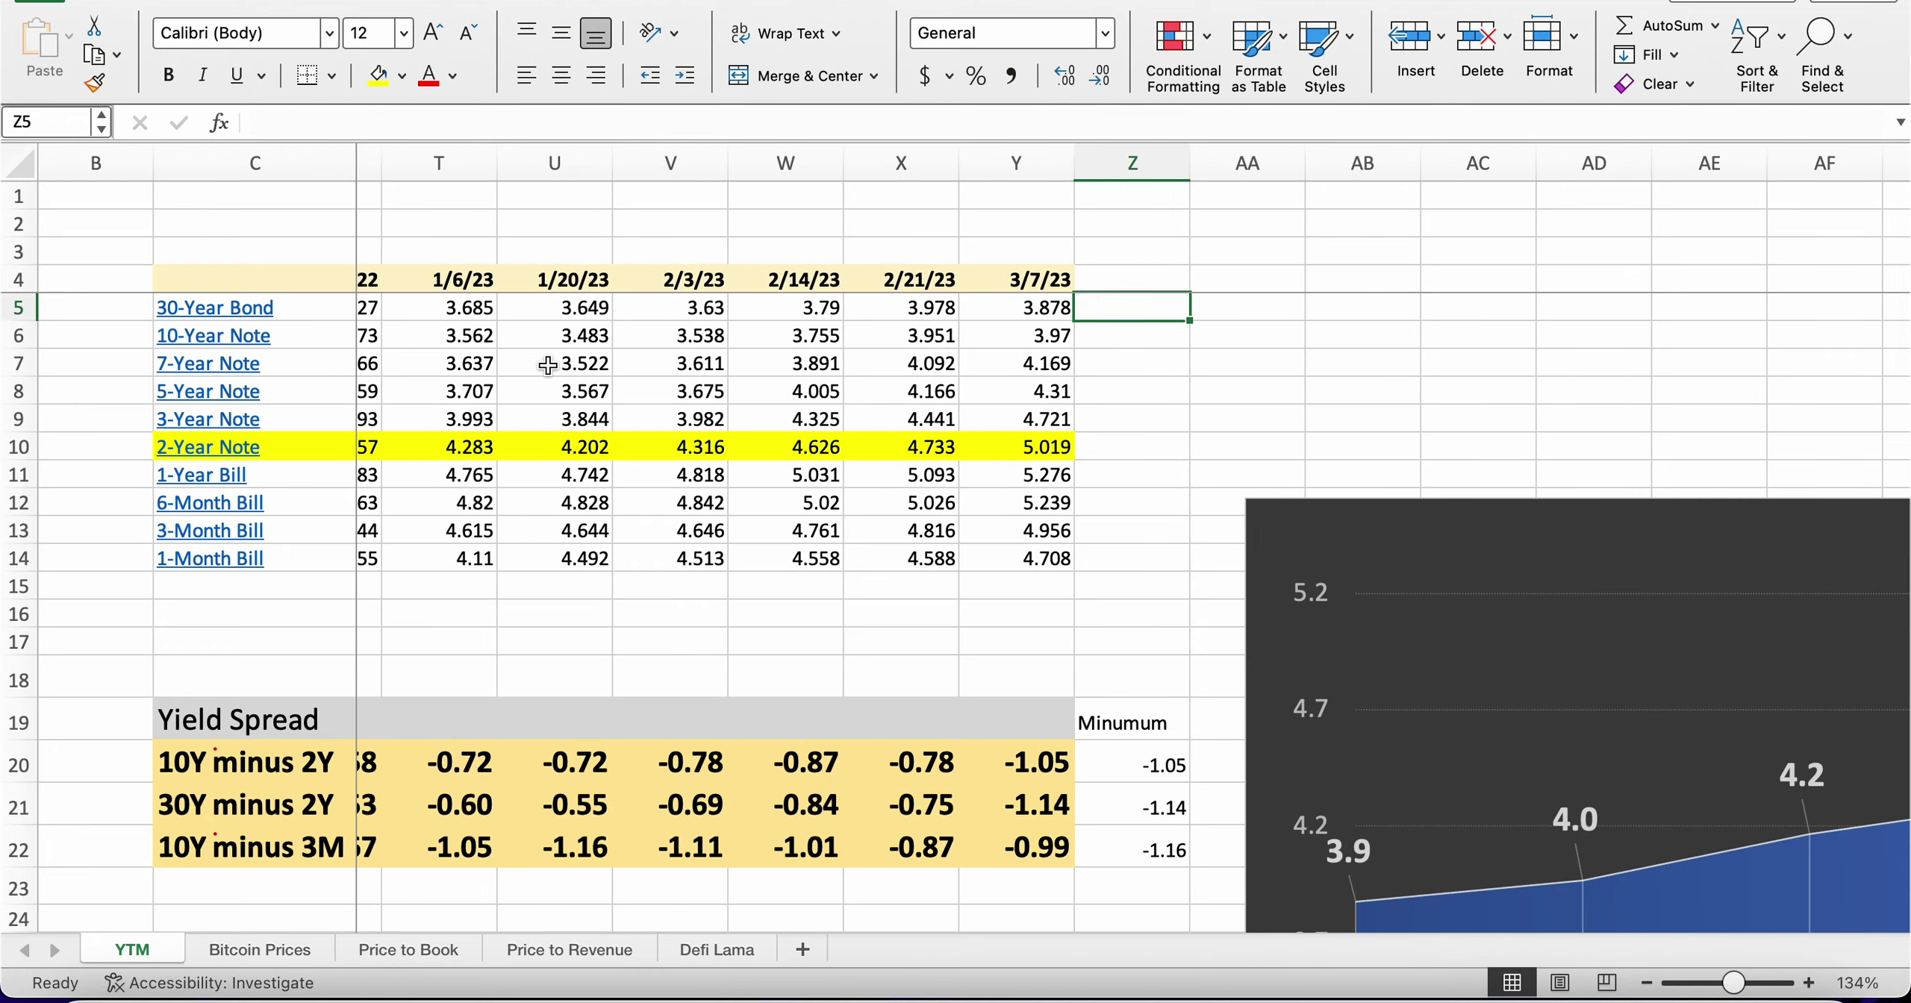
- Review the yield history back to 7/14/22, checking the 30-Year Bond for 11/10/22 and 11/3/22, and return to the 3/7/23 column
scroll(548, 366, left, 10)
scroll(549, 365, left, 6)
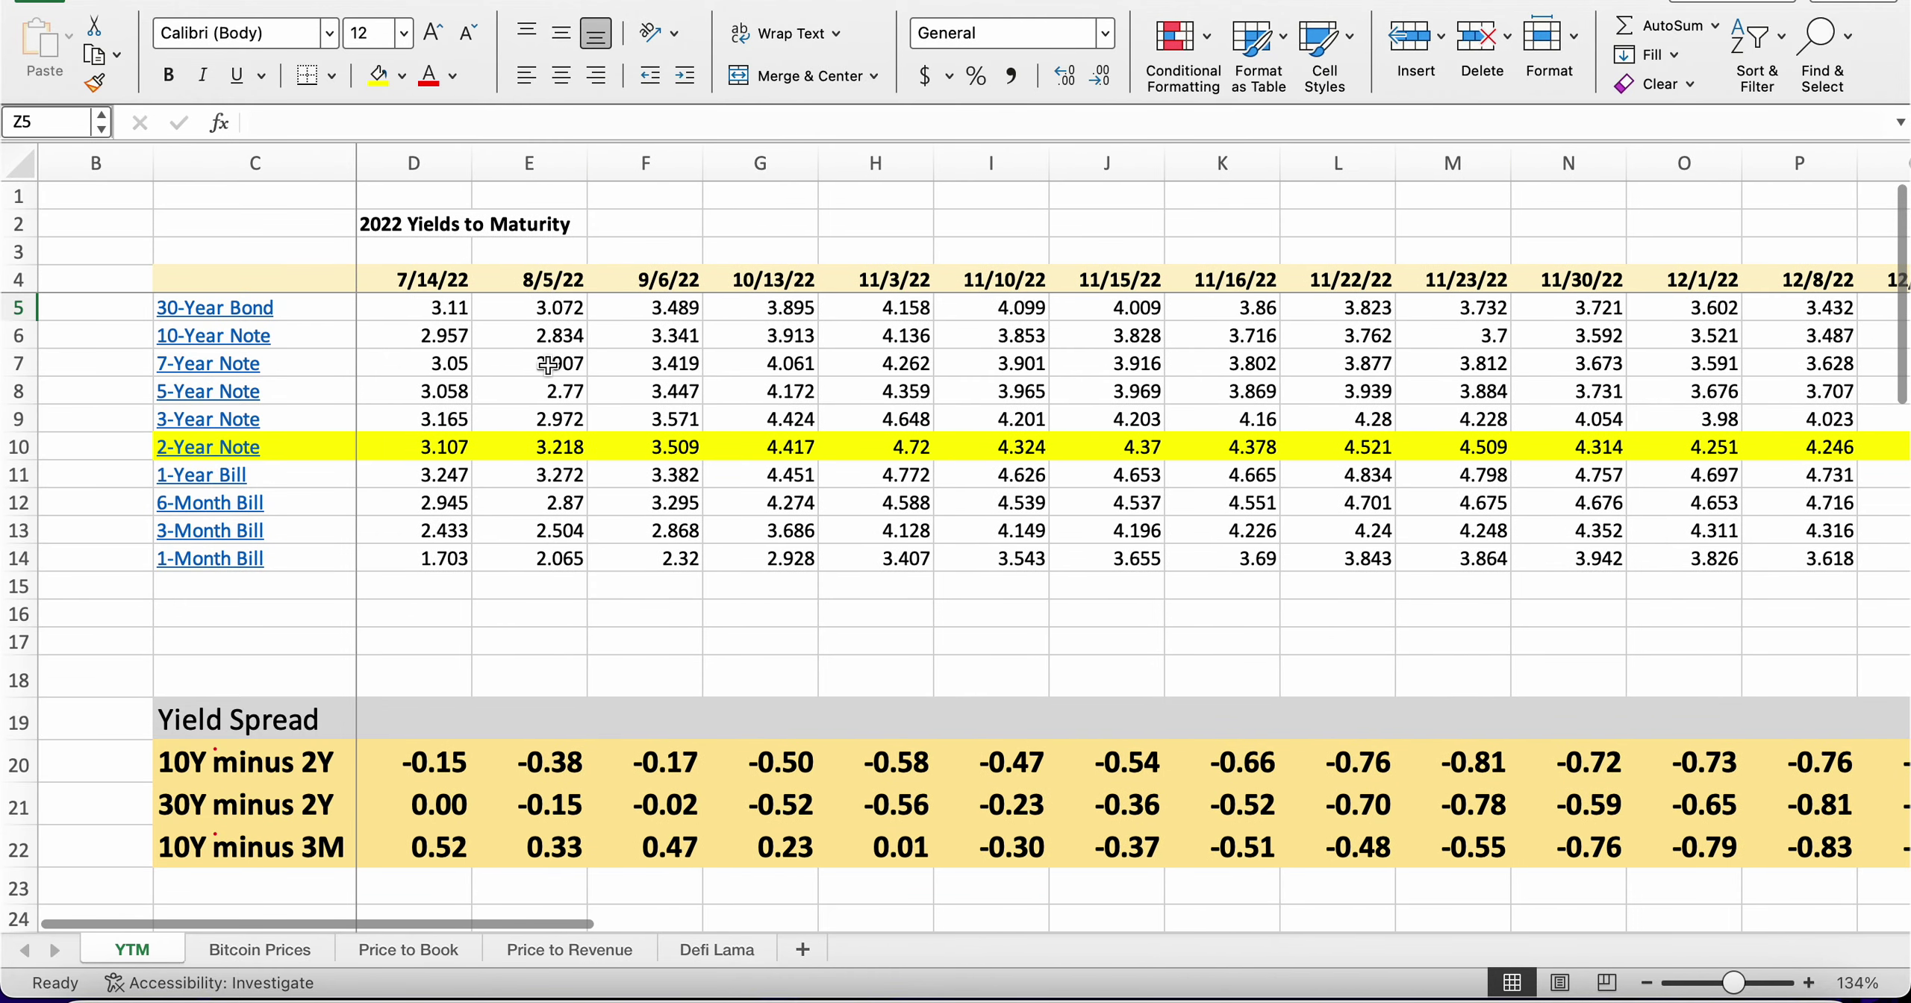
click(986, 295)
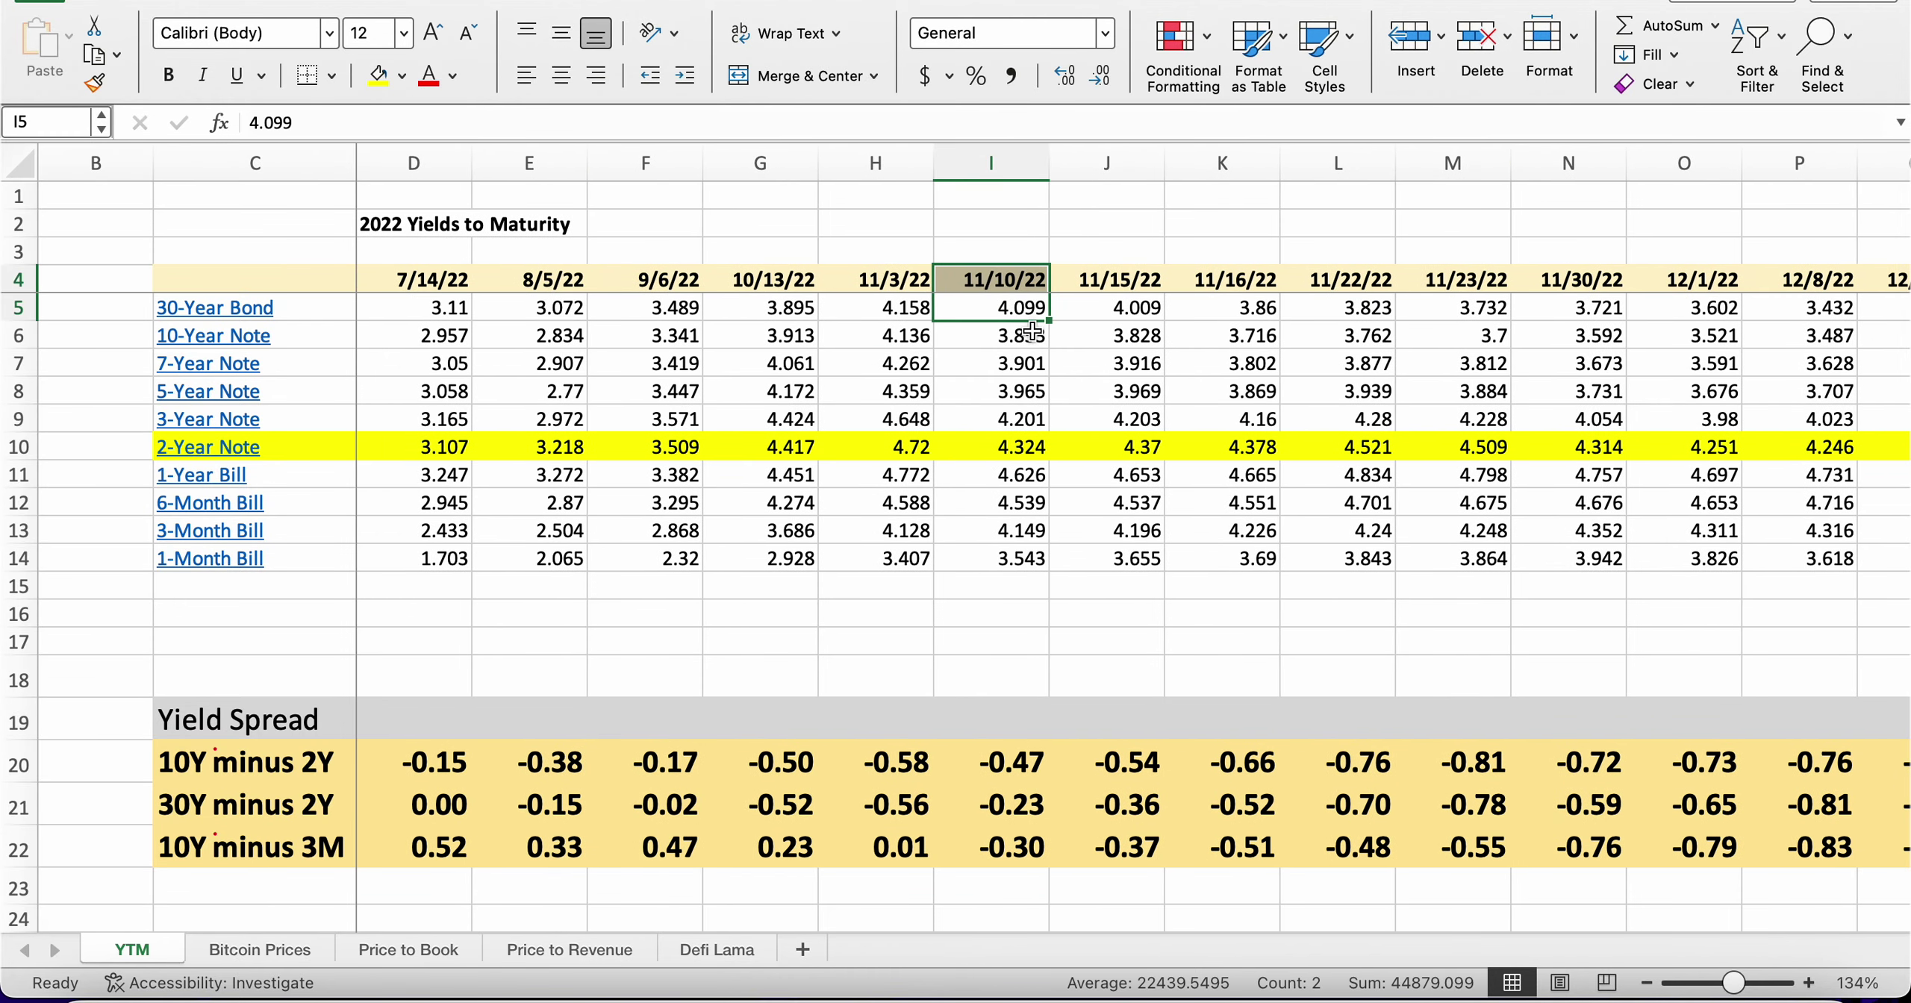
click(924, 307)
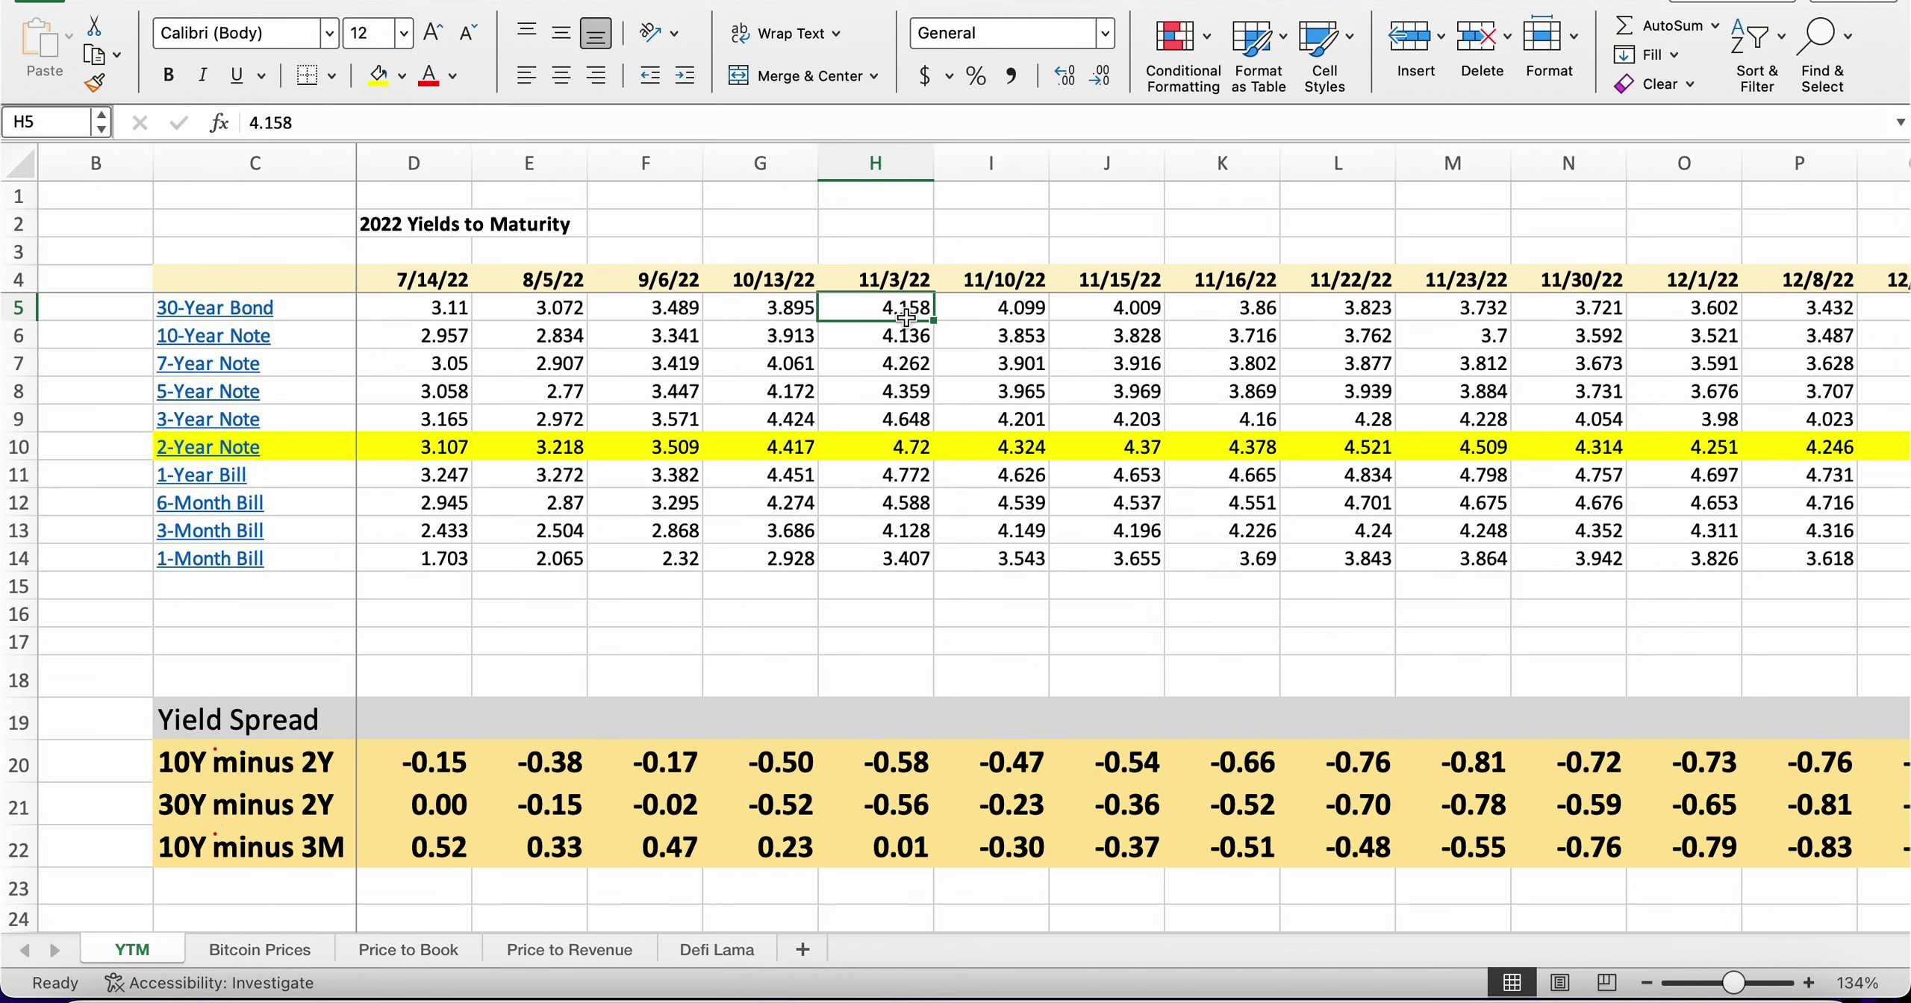
scroll(896, 311, right, 15)
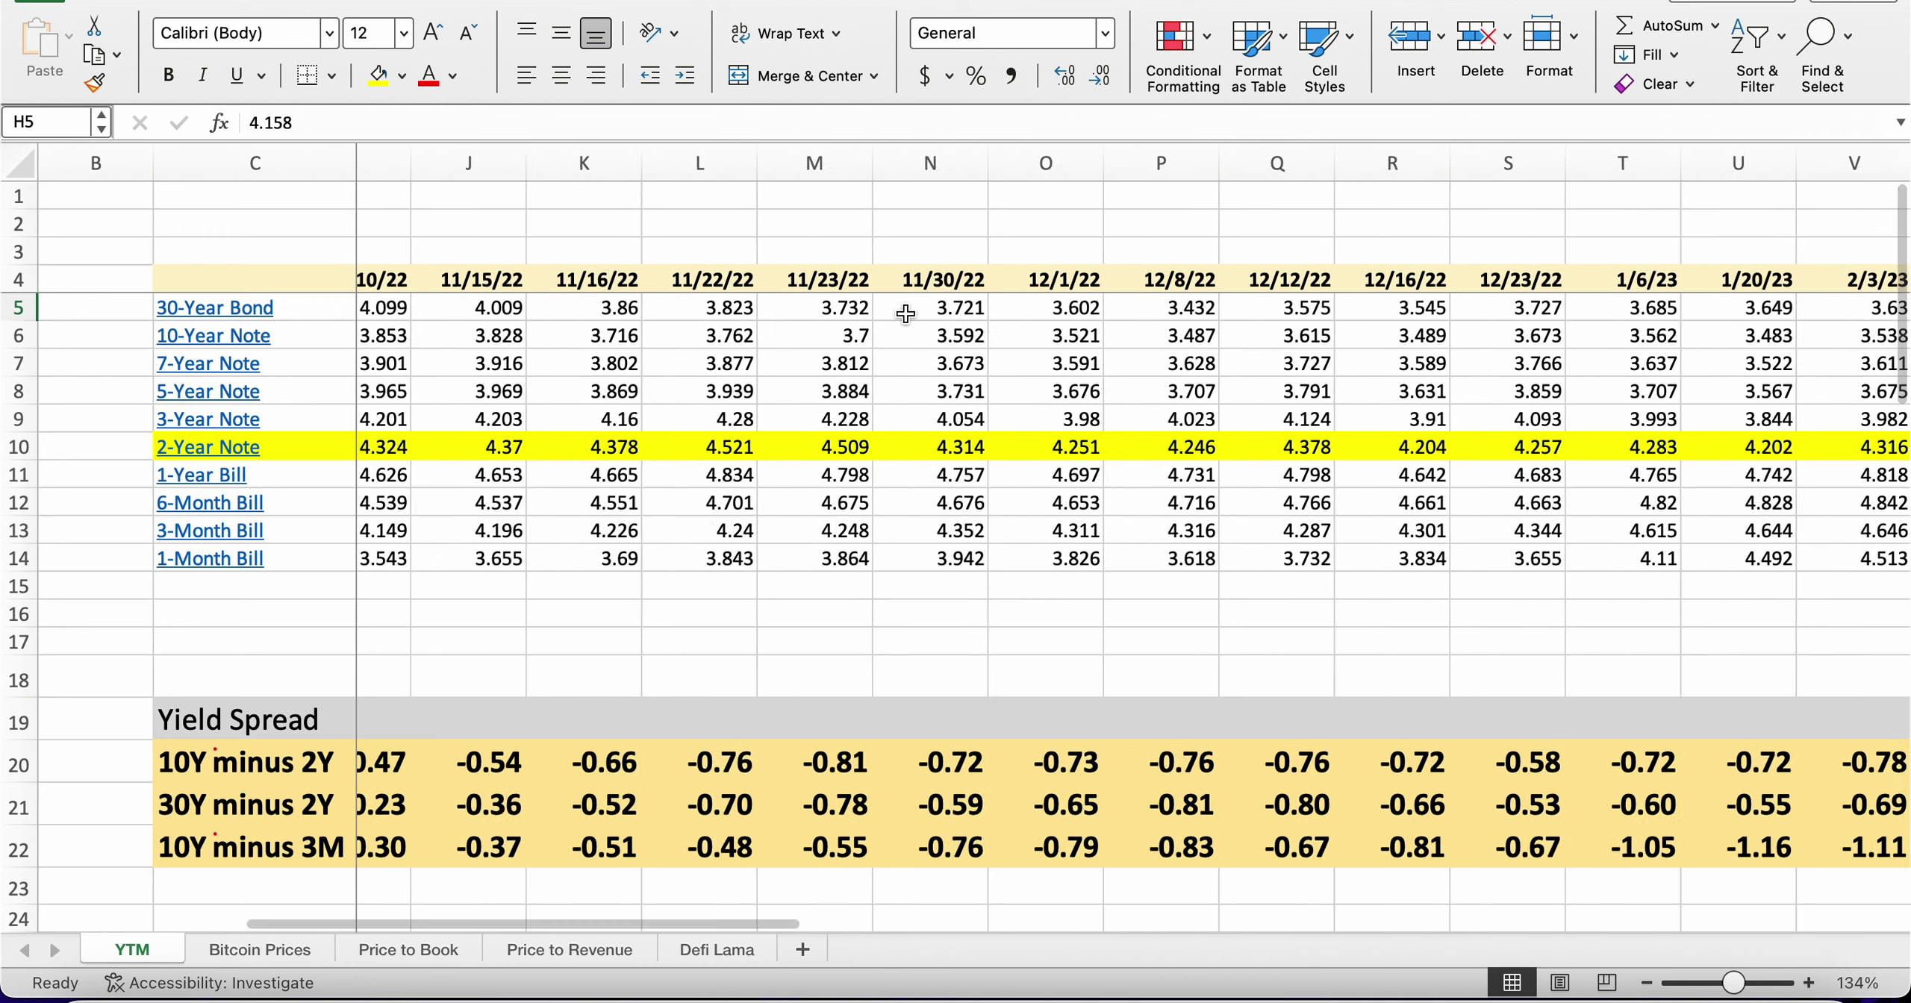
scroll(970, 309, left, 8)
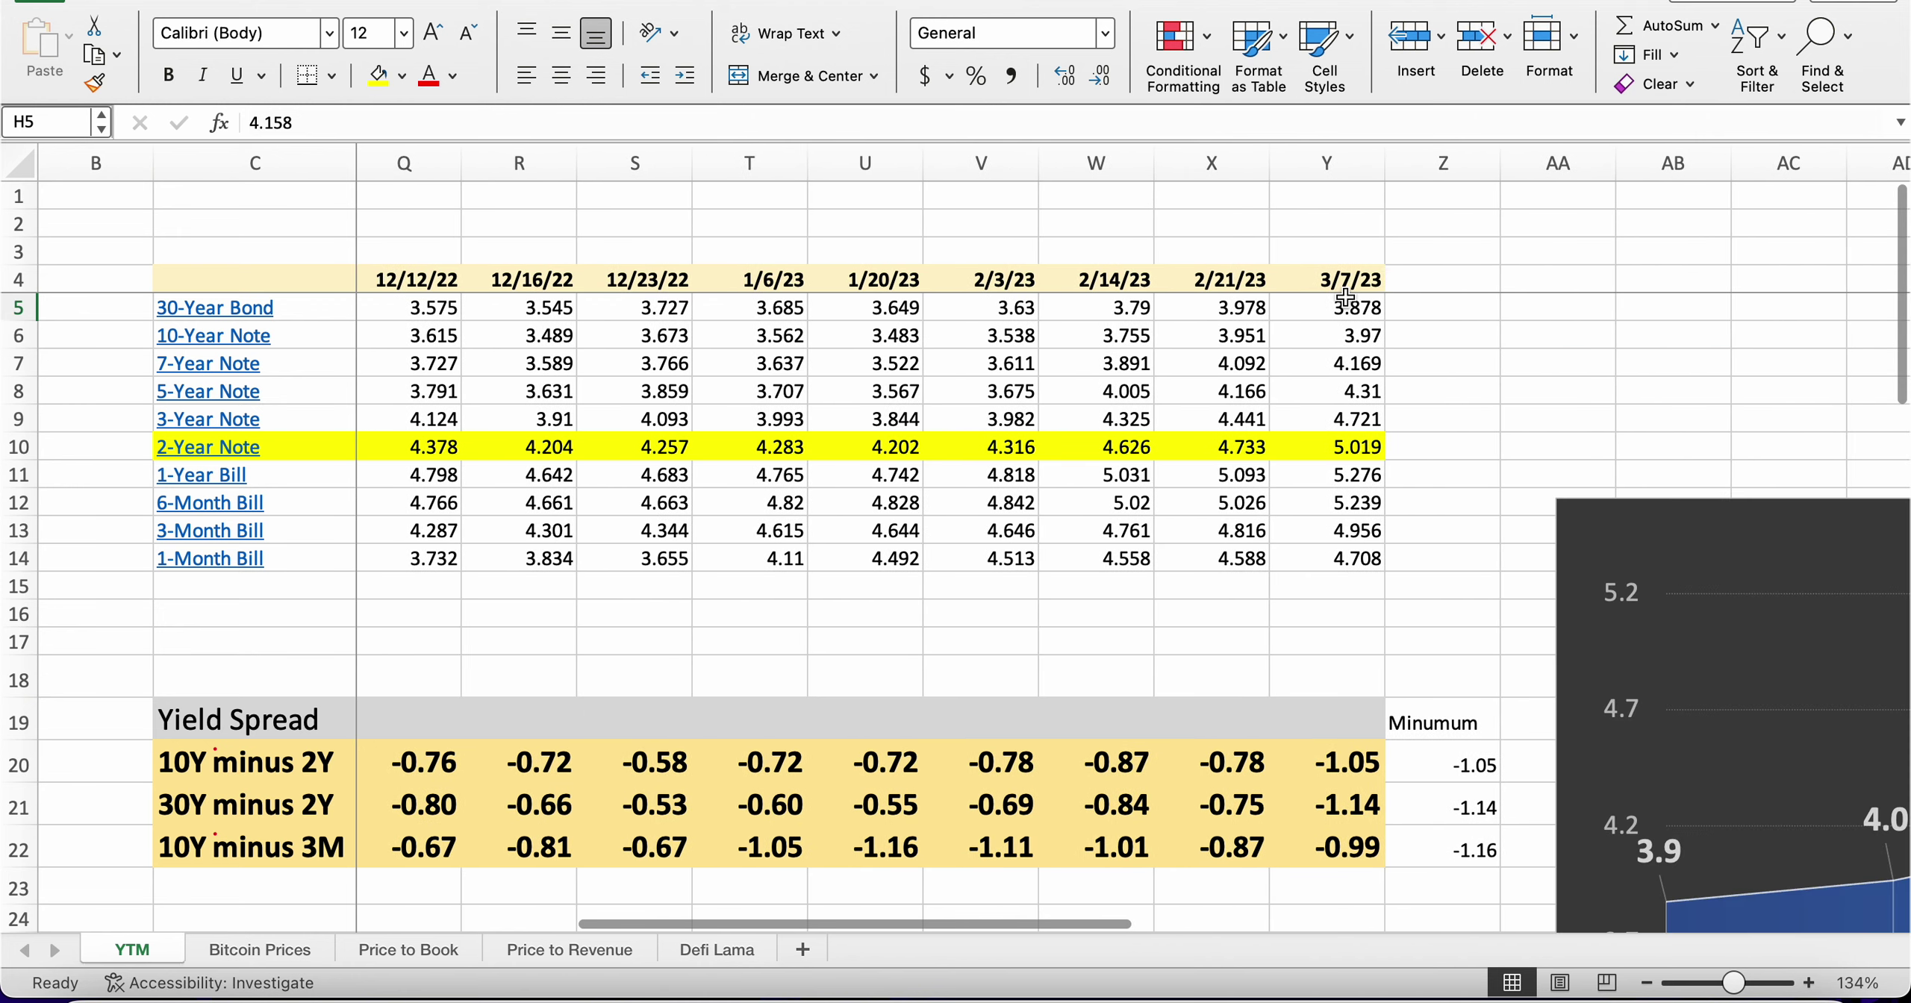
- Examine the 30-Year Bond and 10-Year Note yields for 3/7/23
click(1414, 306)
click(1312, 311)
click(1403, 332)
click(1341, 307)
click(1436, 310)
click(1321, 306)
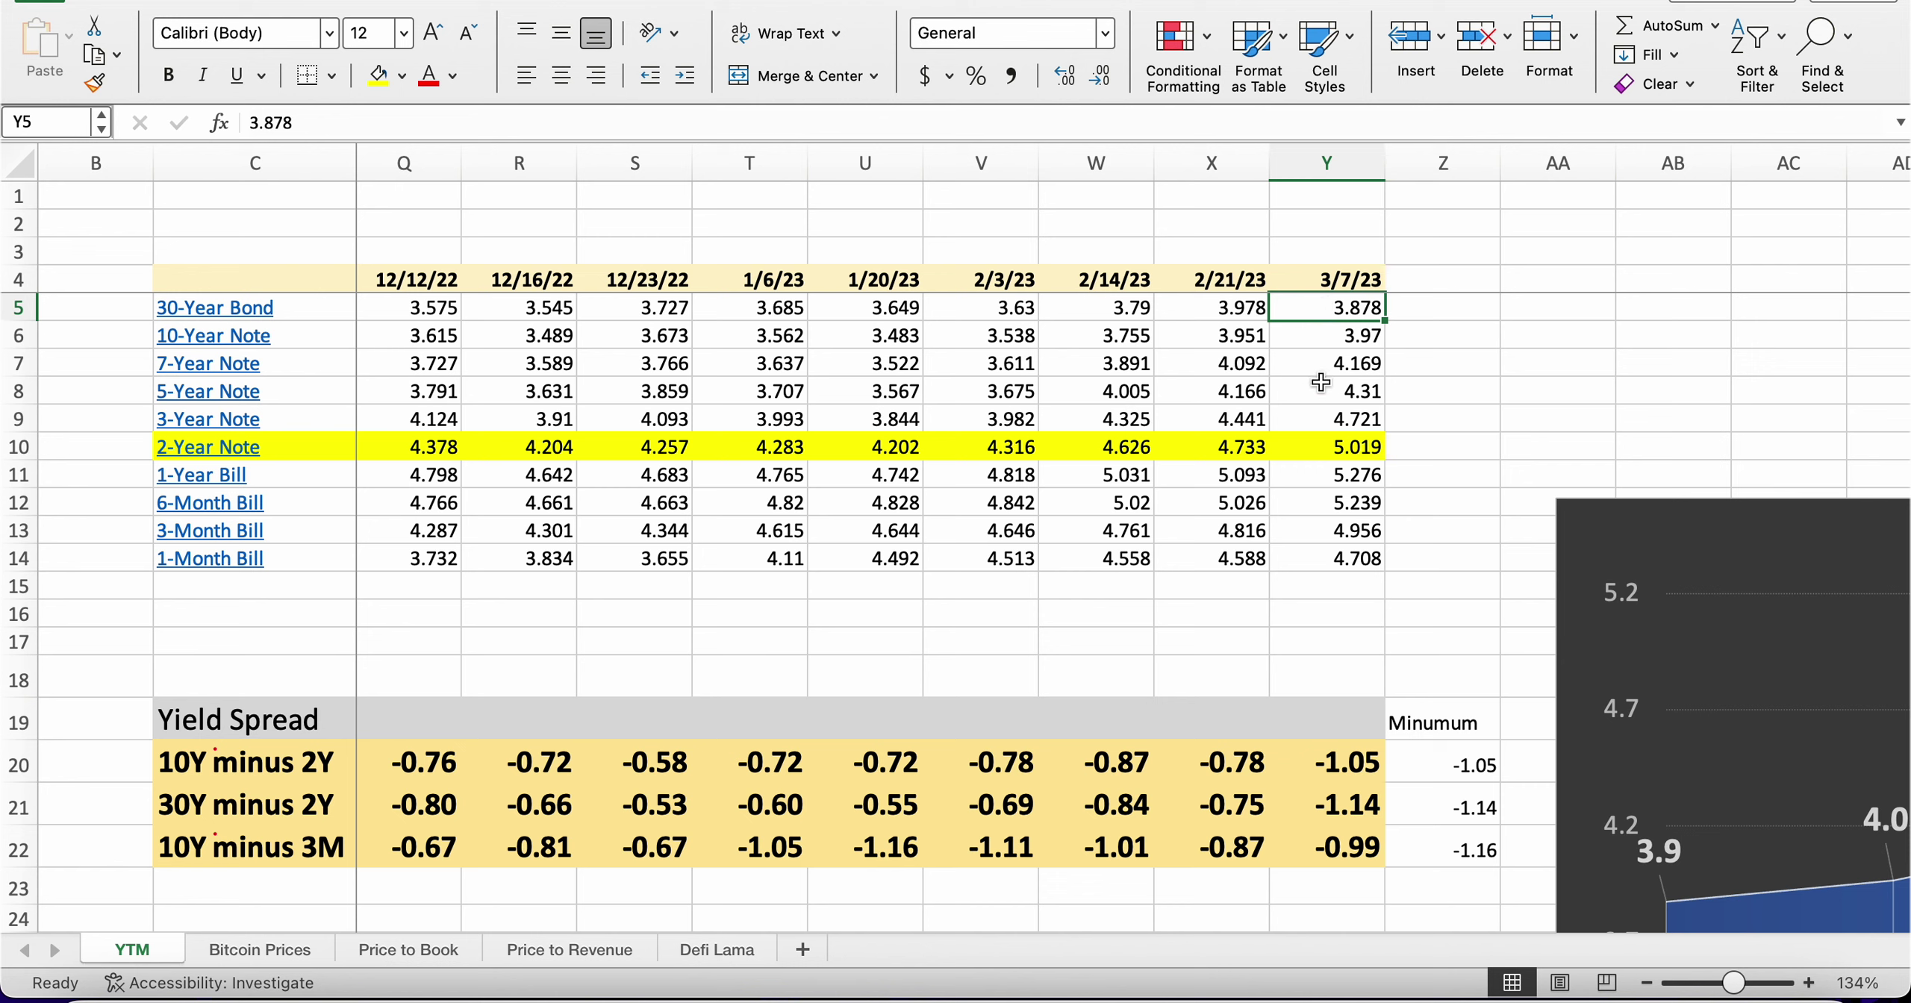
click(1339, 330)
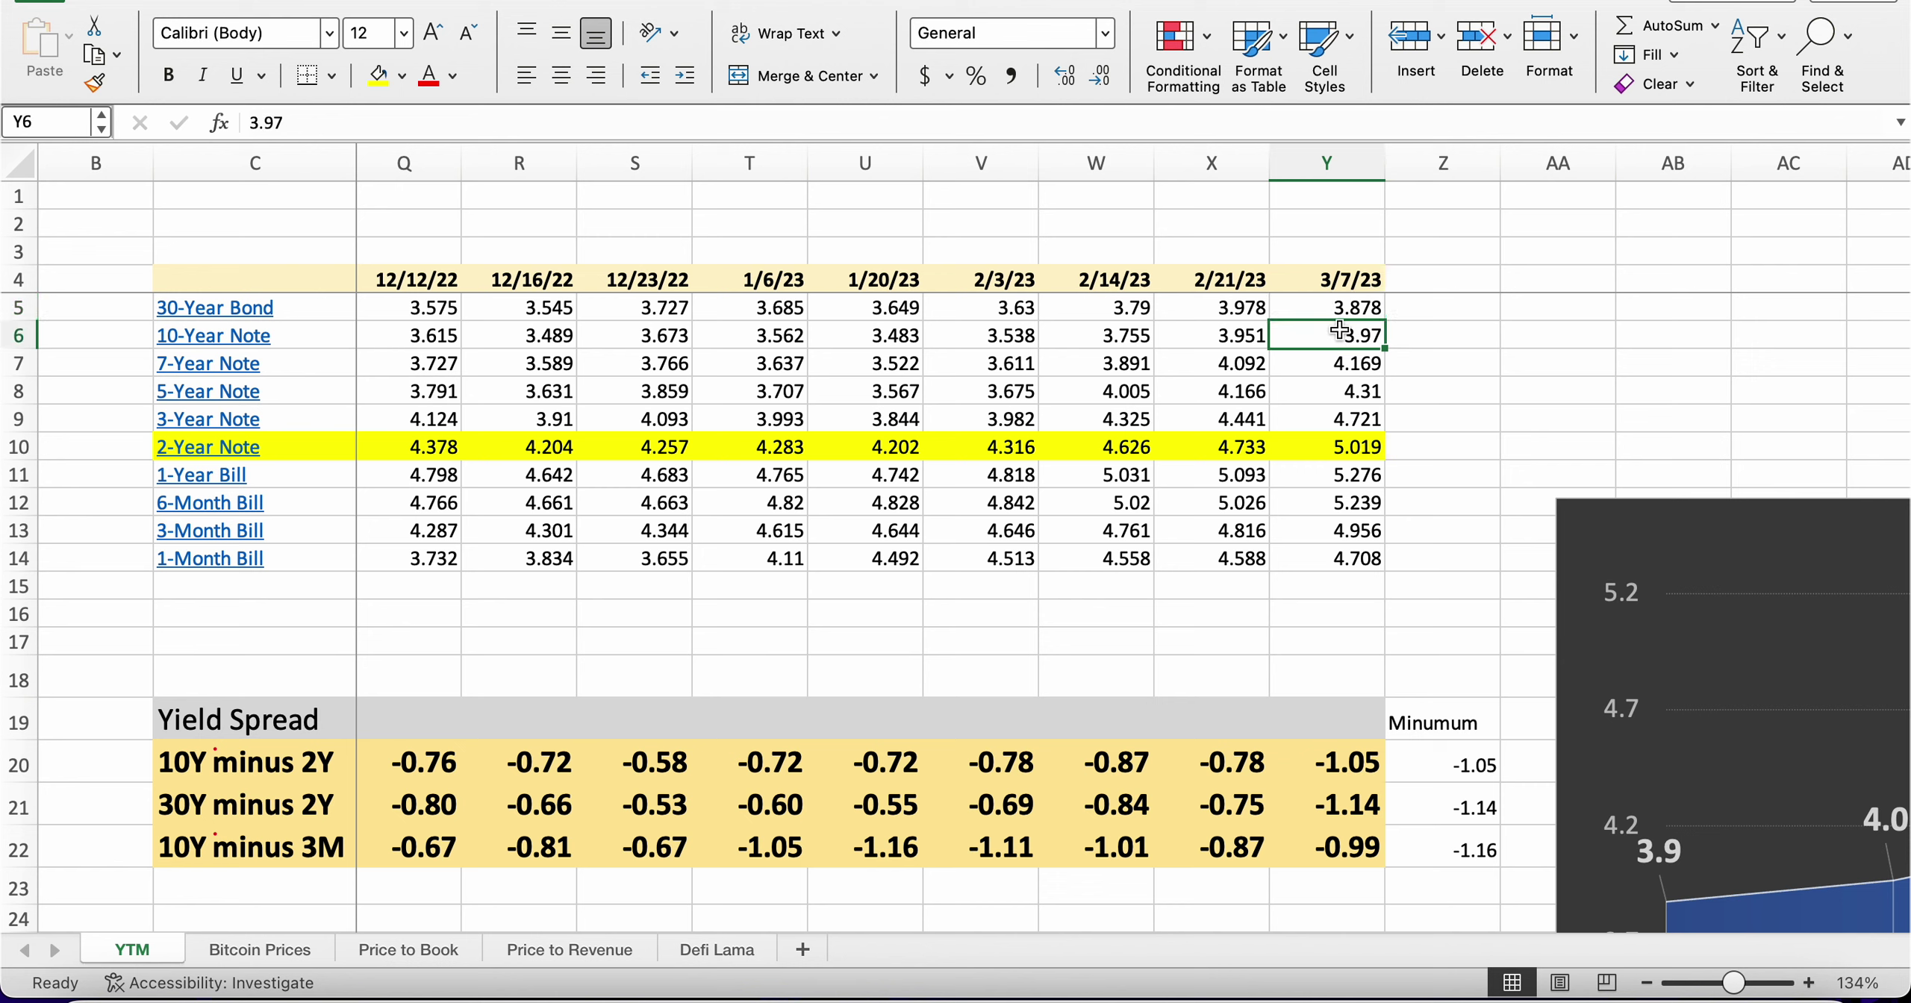
click(1407, 308)
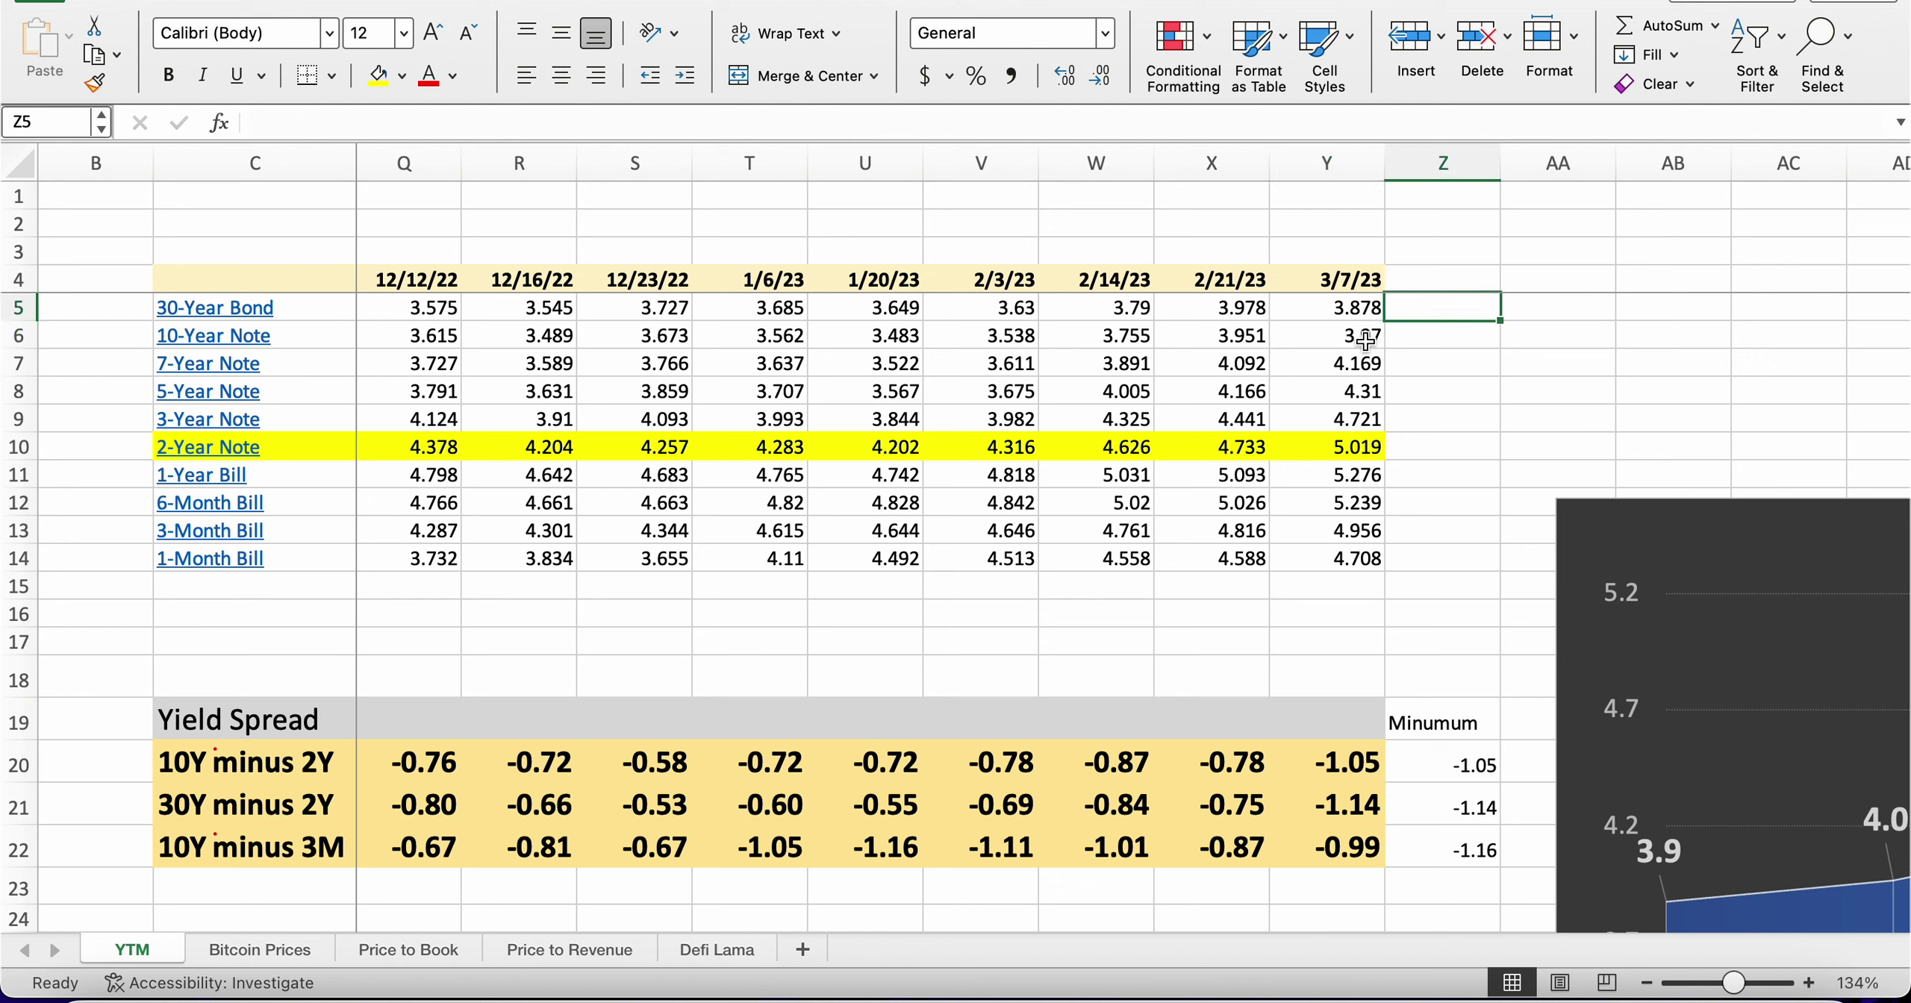
click(1396, 334)
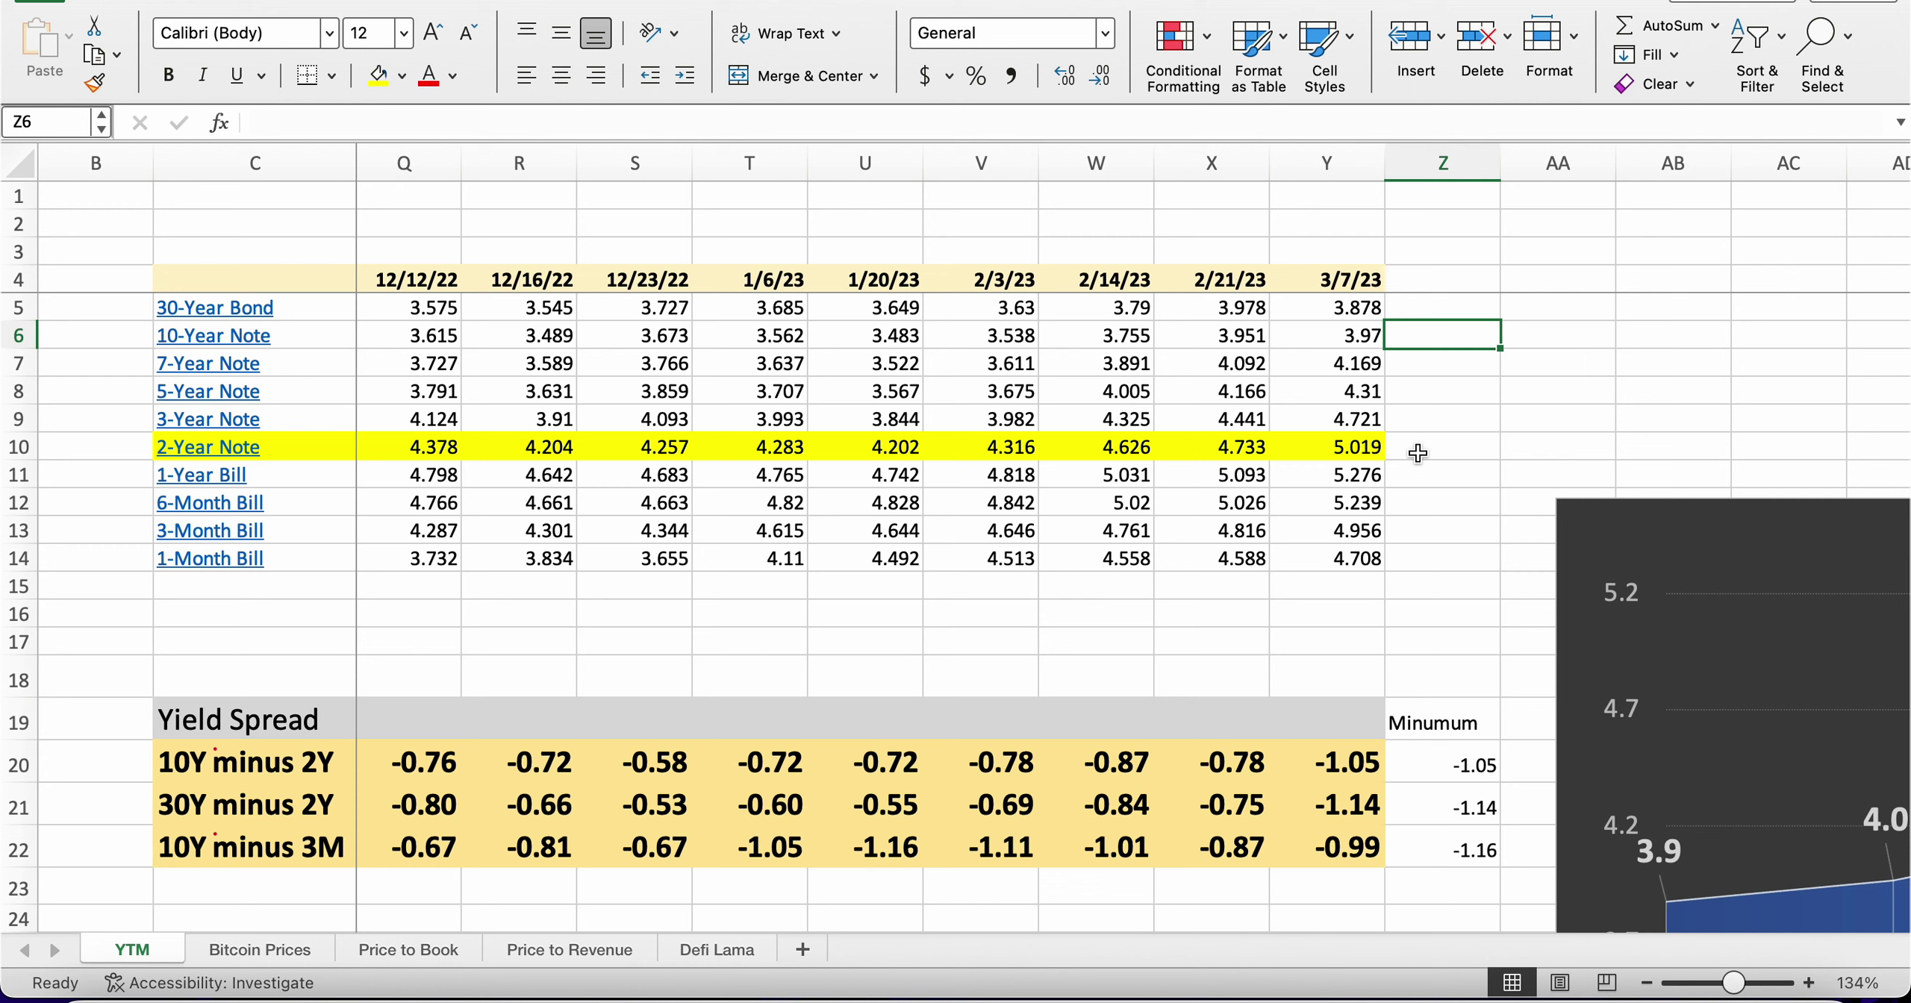
- Go to the Yield to Maturity line chart below the Yield Spread table and reduce the zoom to 100%
scroll(1417, 453, right, 2)
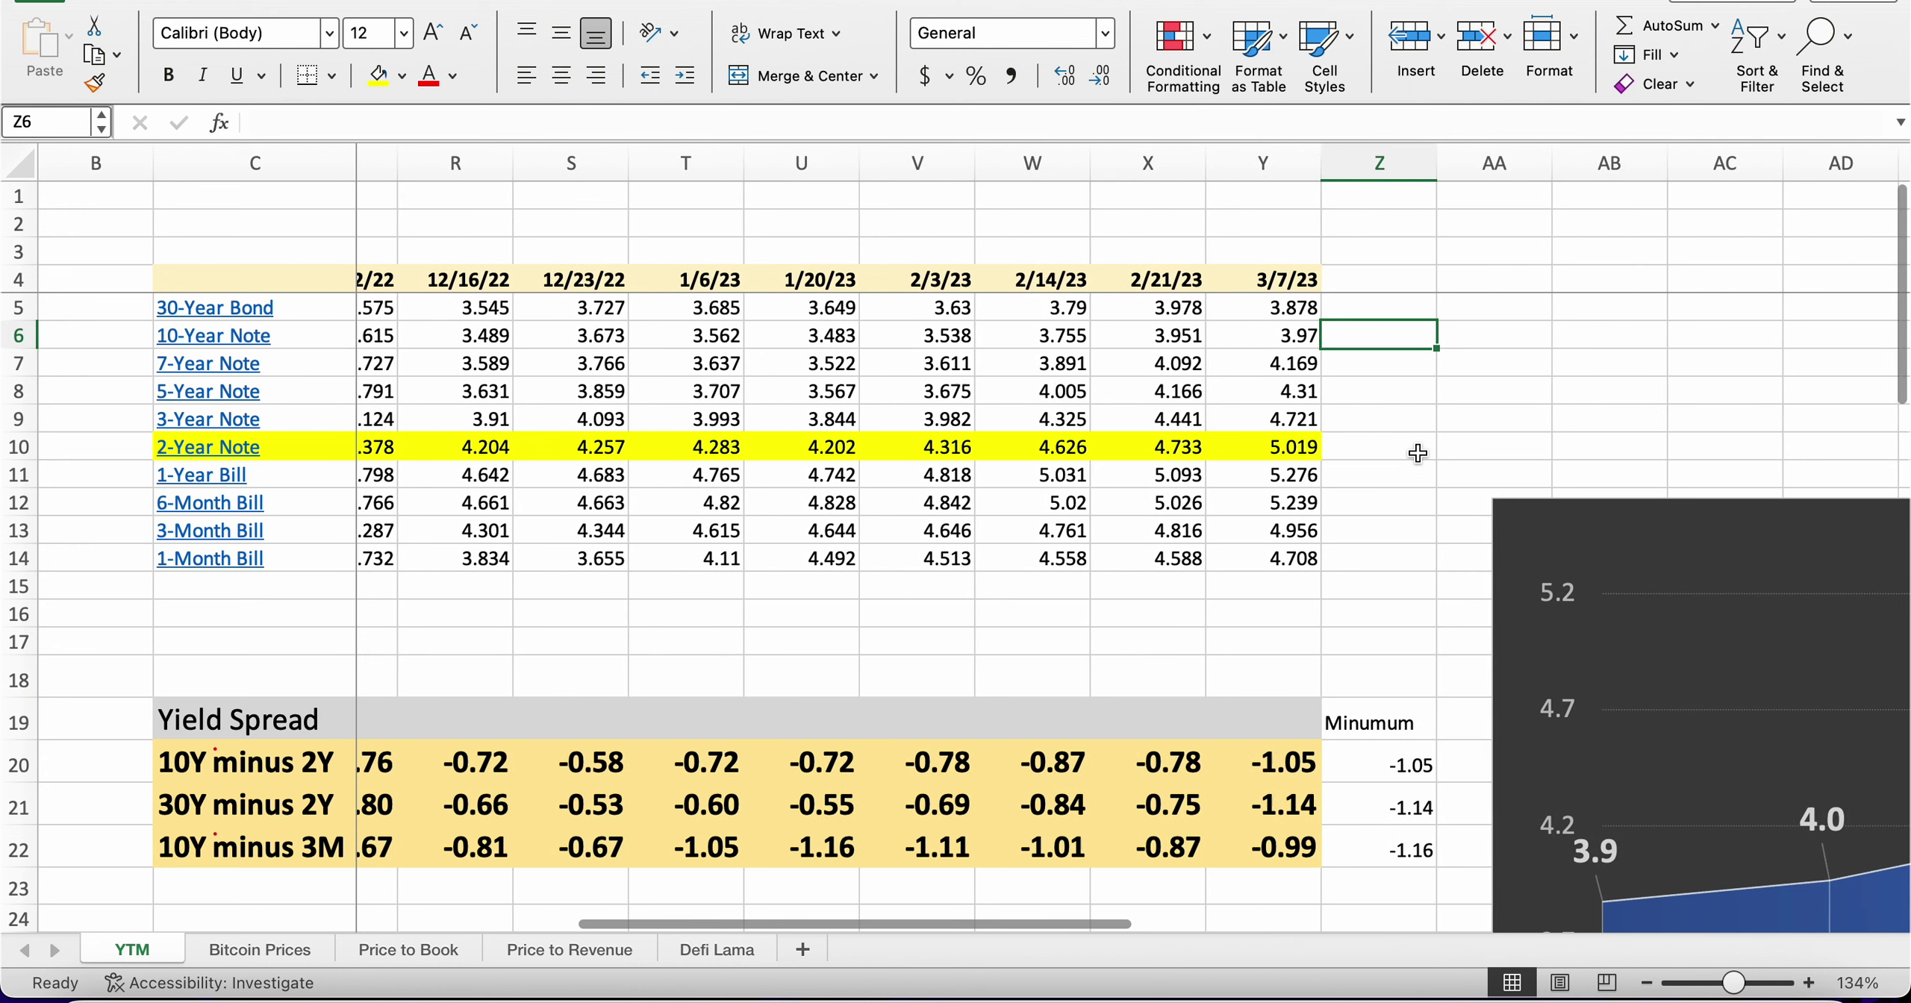
scroll(1417, 453, right, 1)
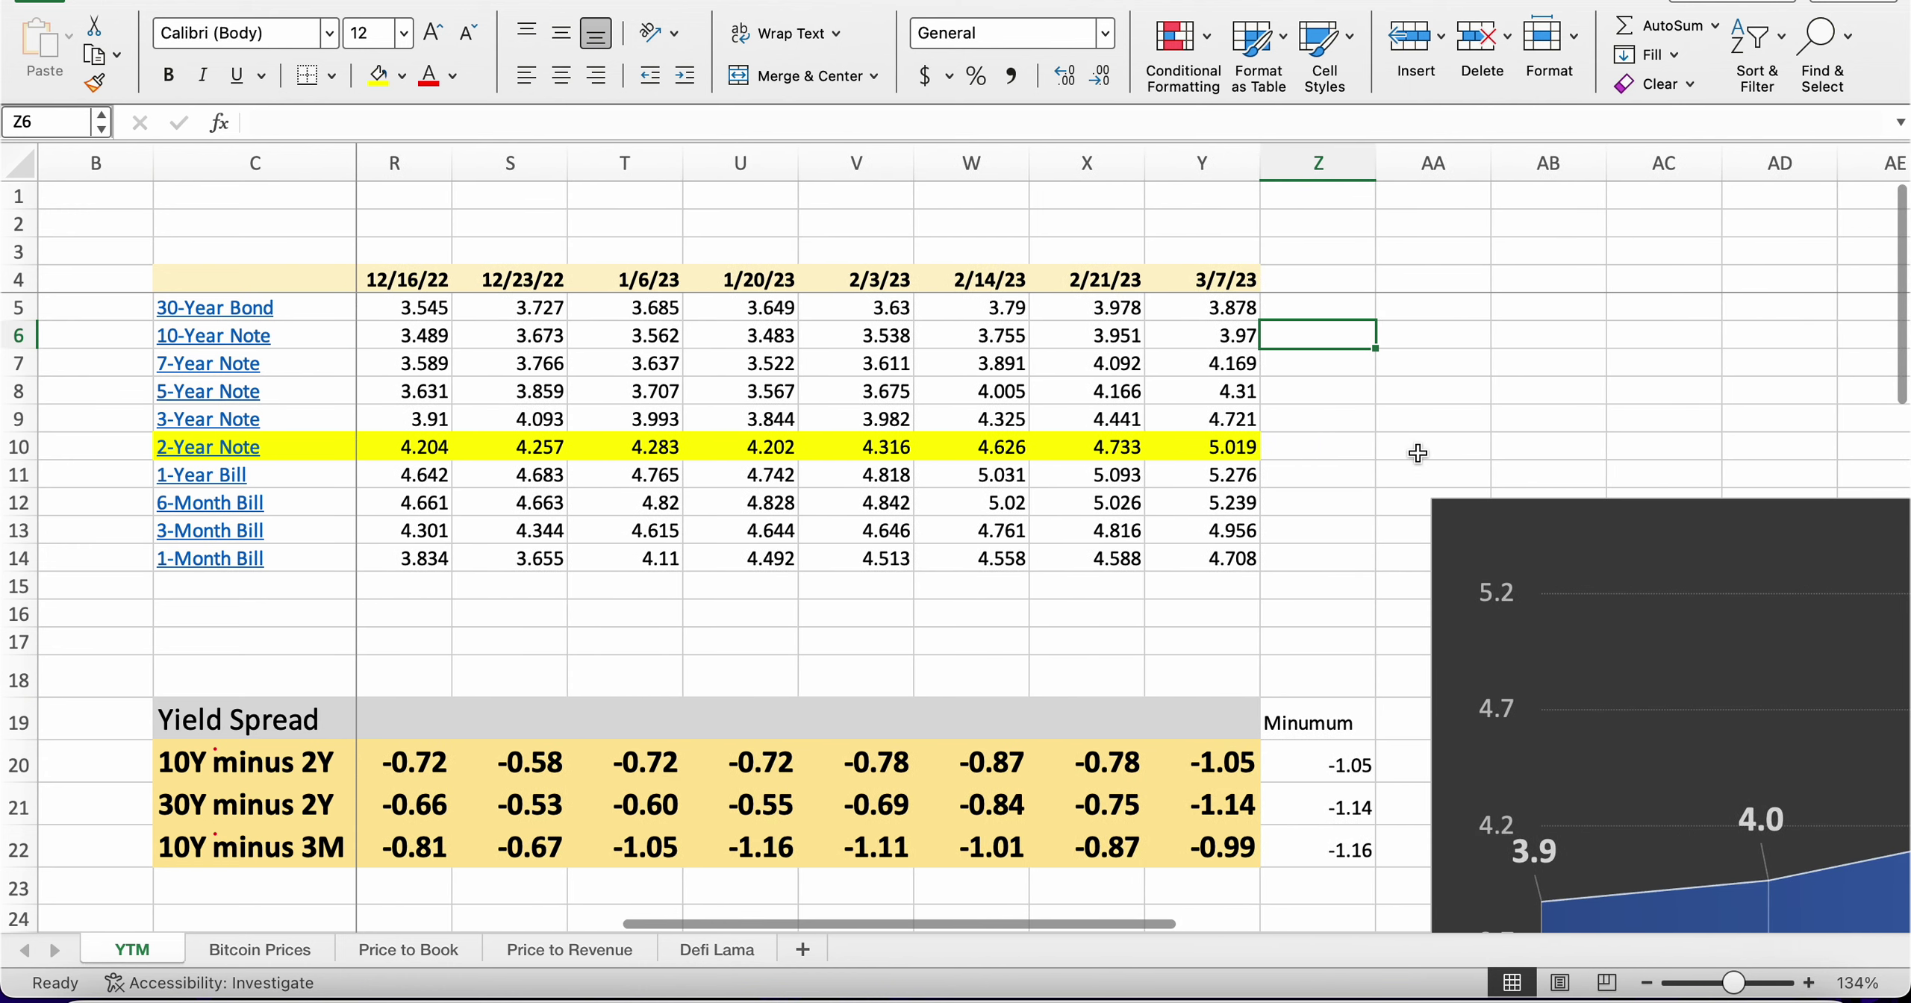
scroll(1417, 453, right, 2)
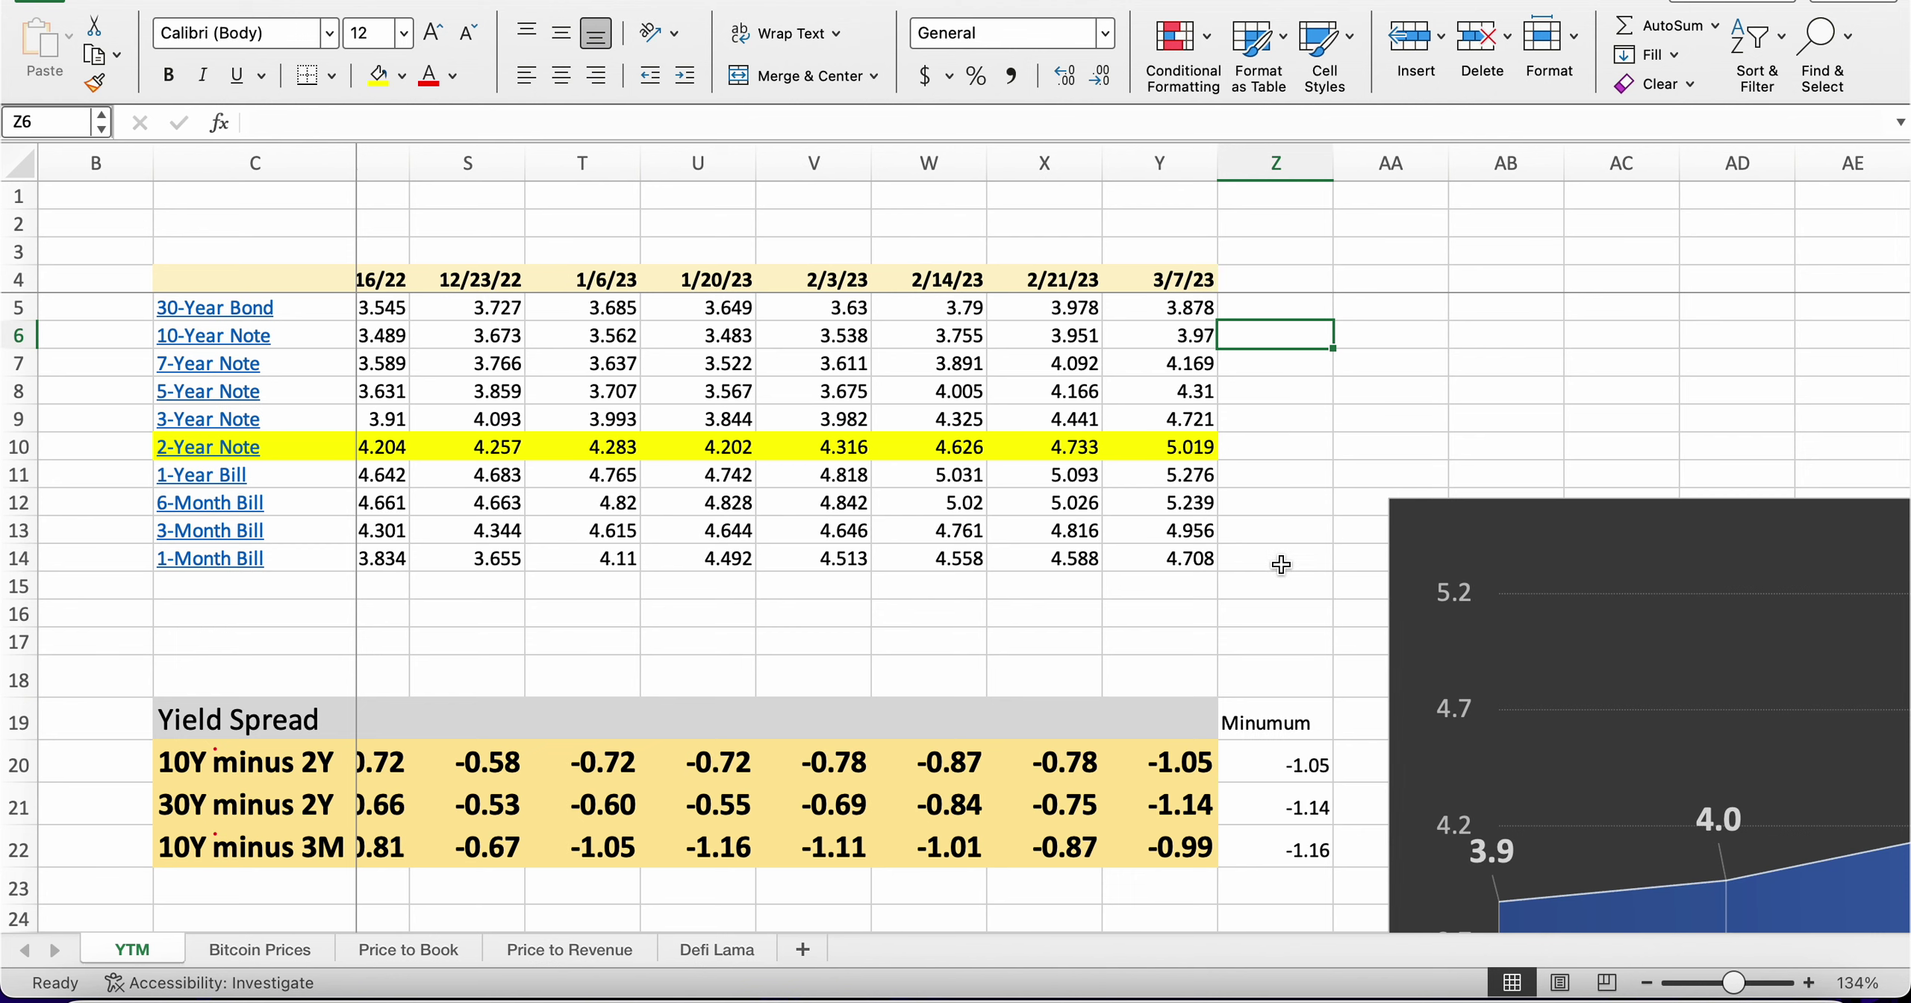
scroll(1187, 647, down, 10)
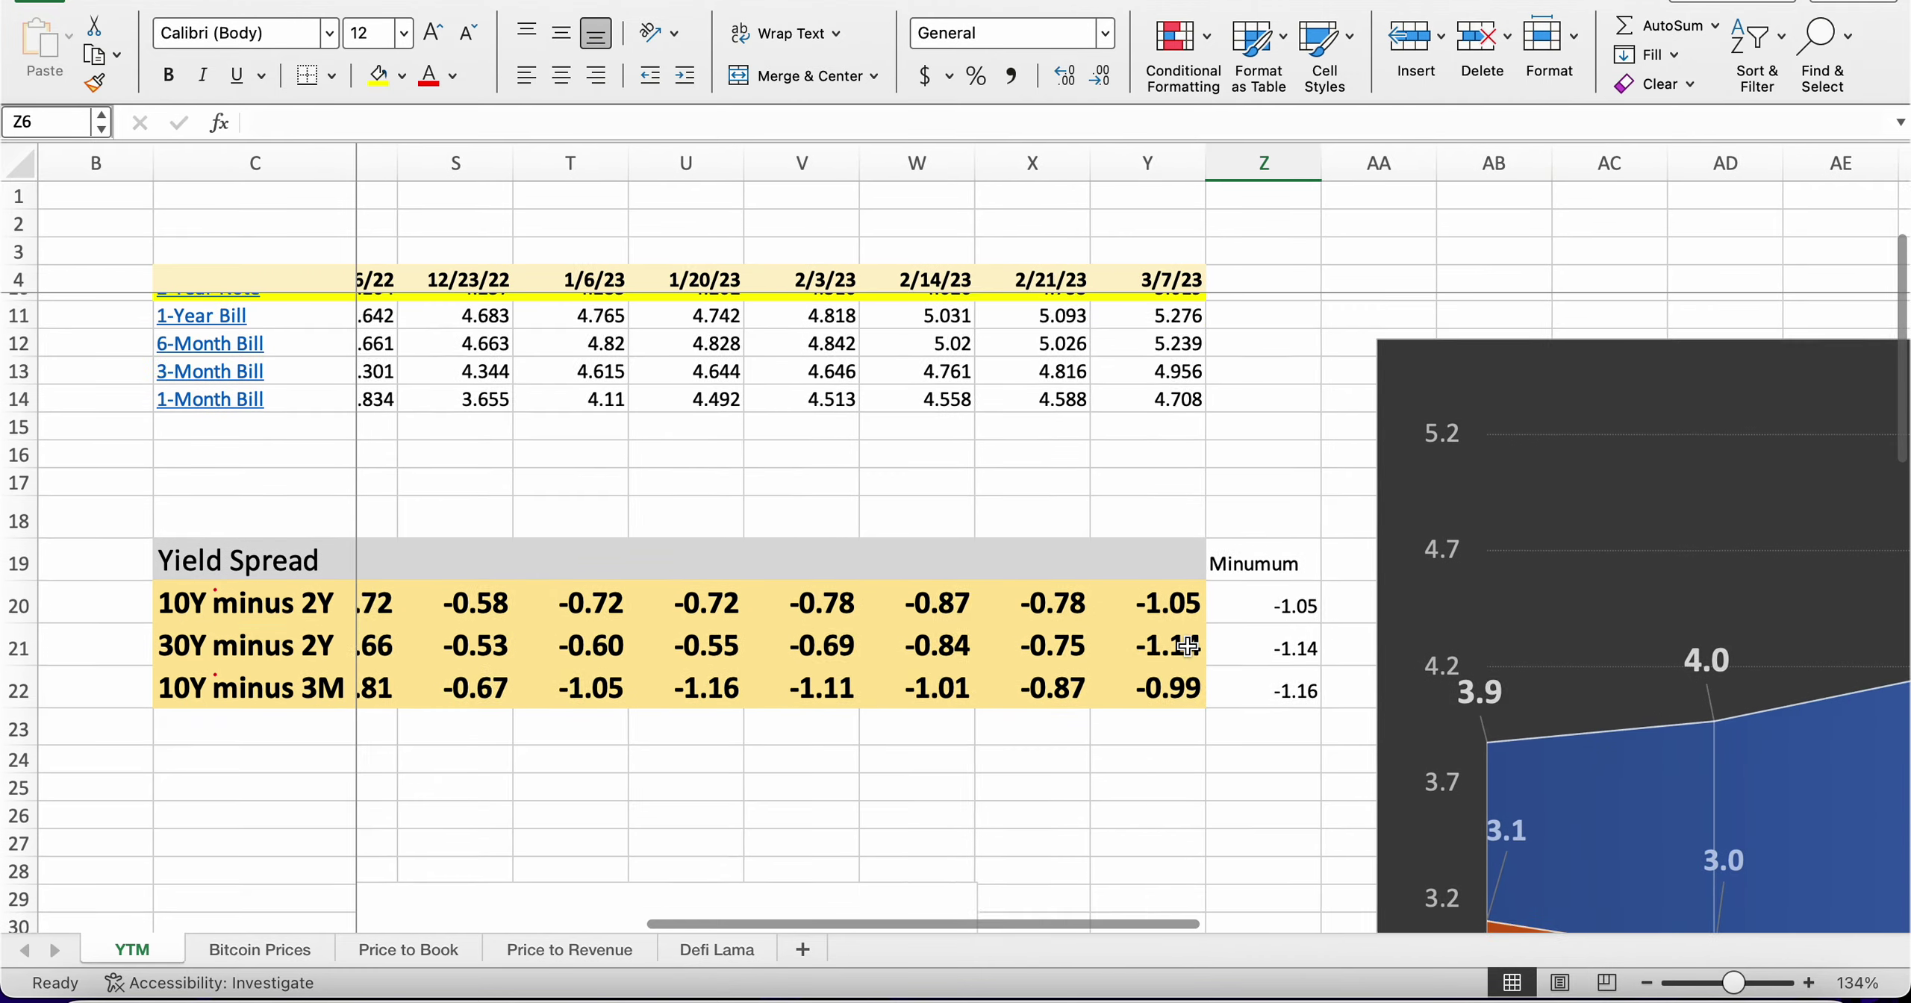
scroll(1187, 647, left, 3)
scroll(1188, 646, left, 5)
scroll(1187, 646, up, 1)
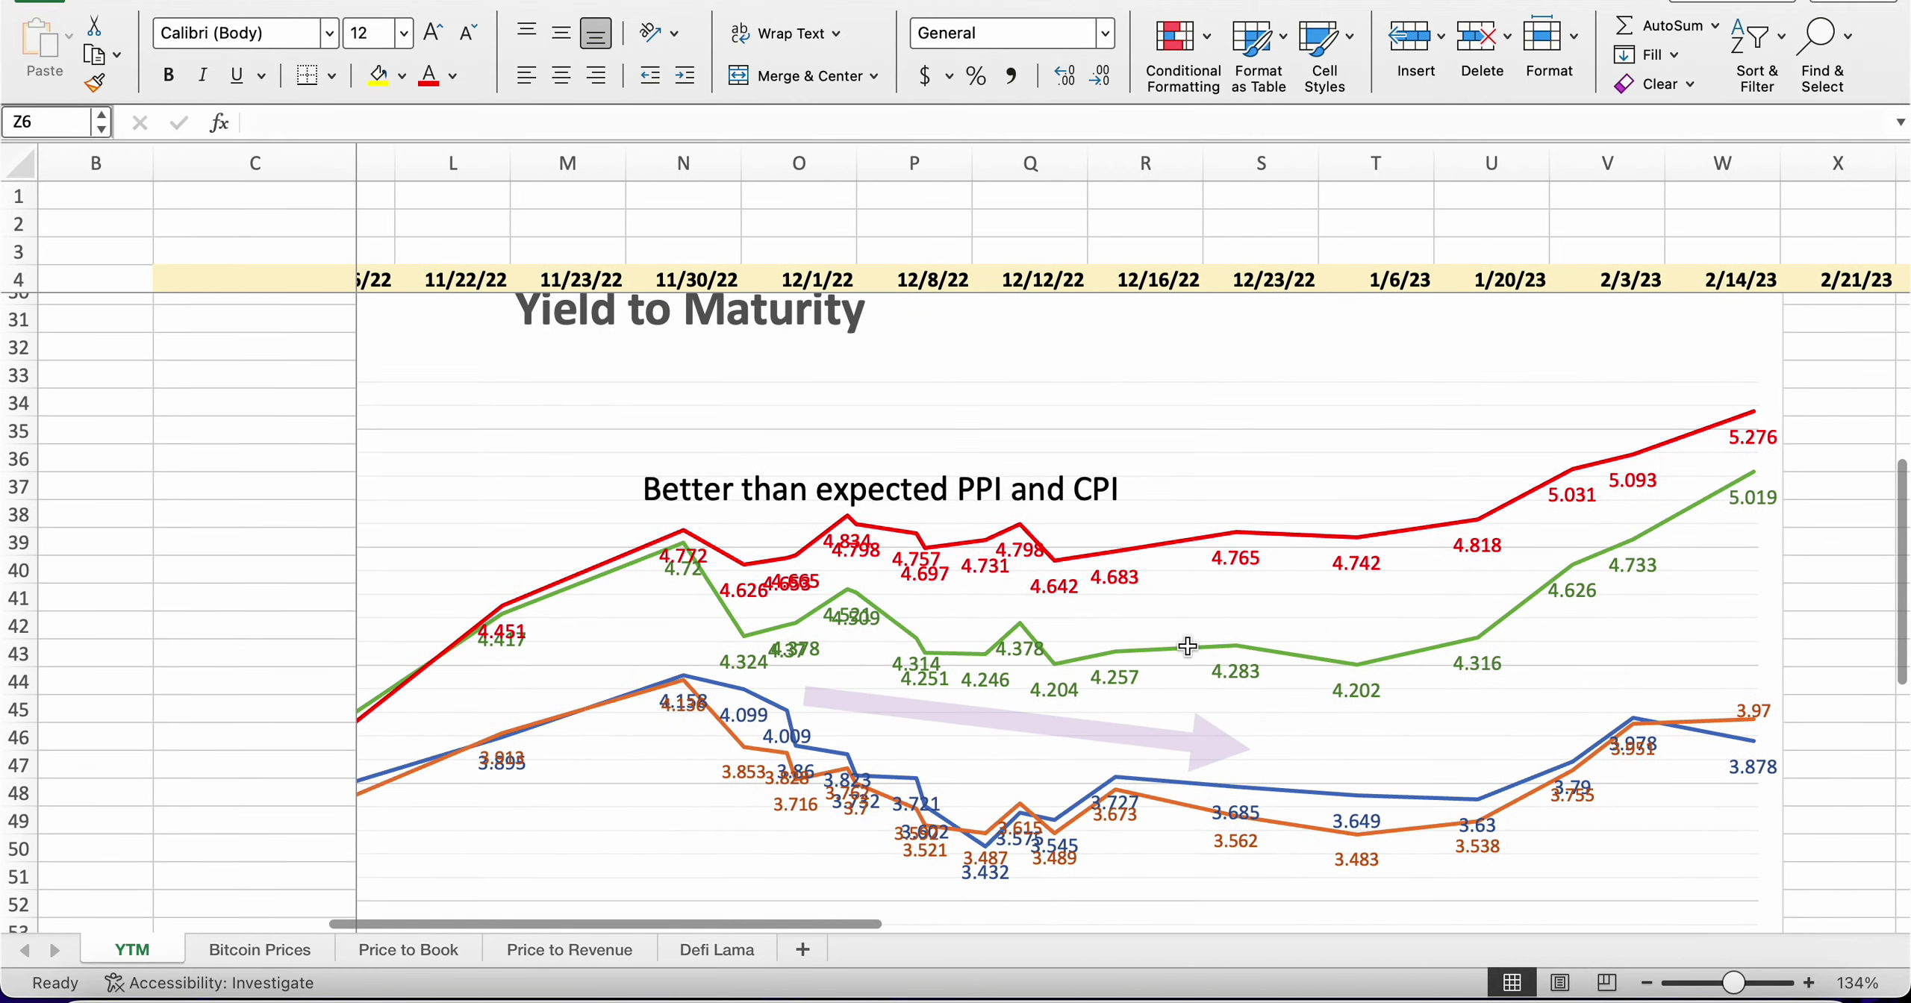
scroll(1192, 656, down, 5)
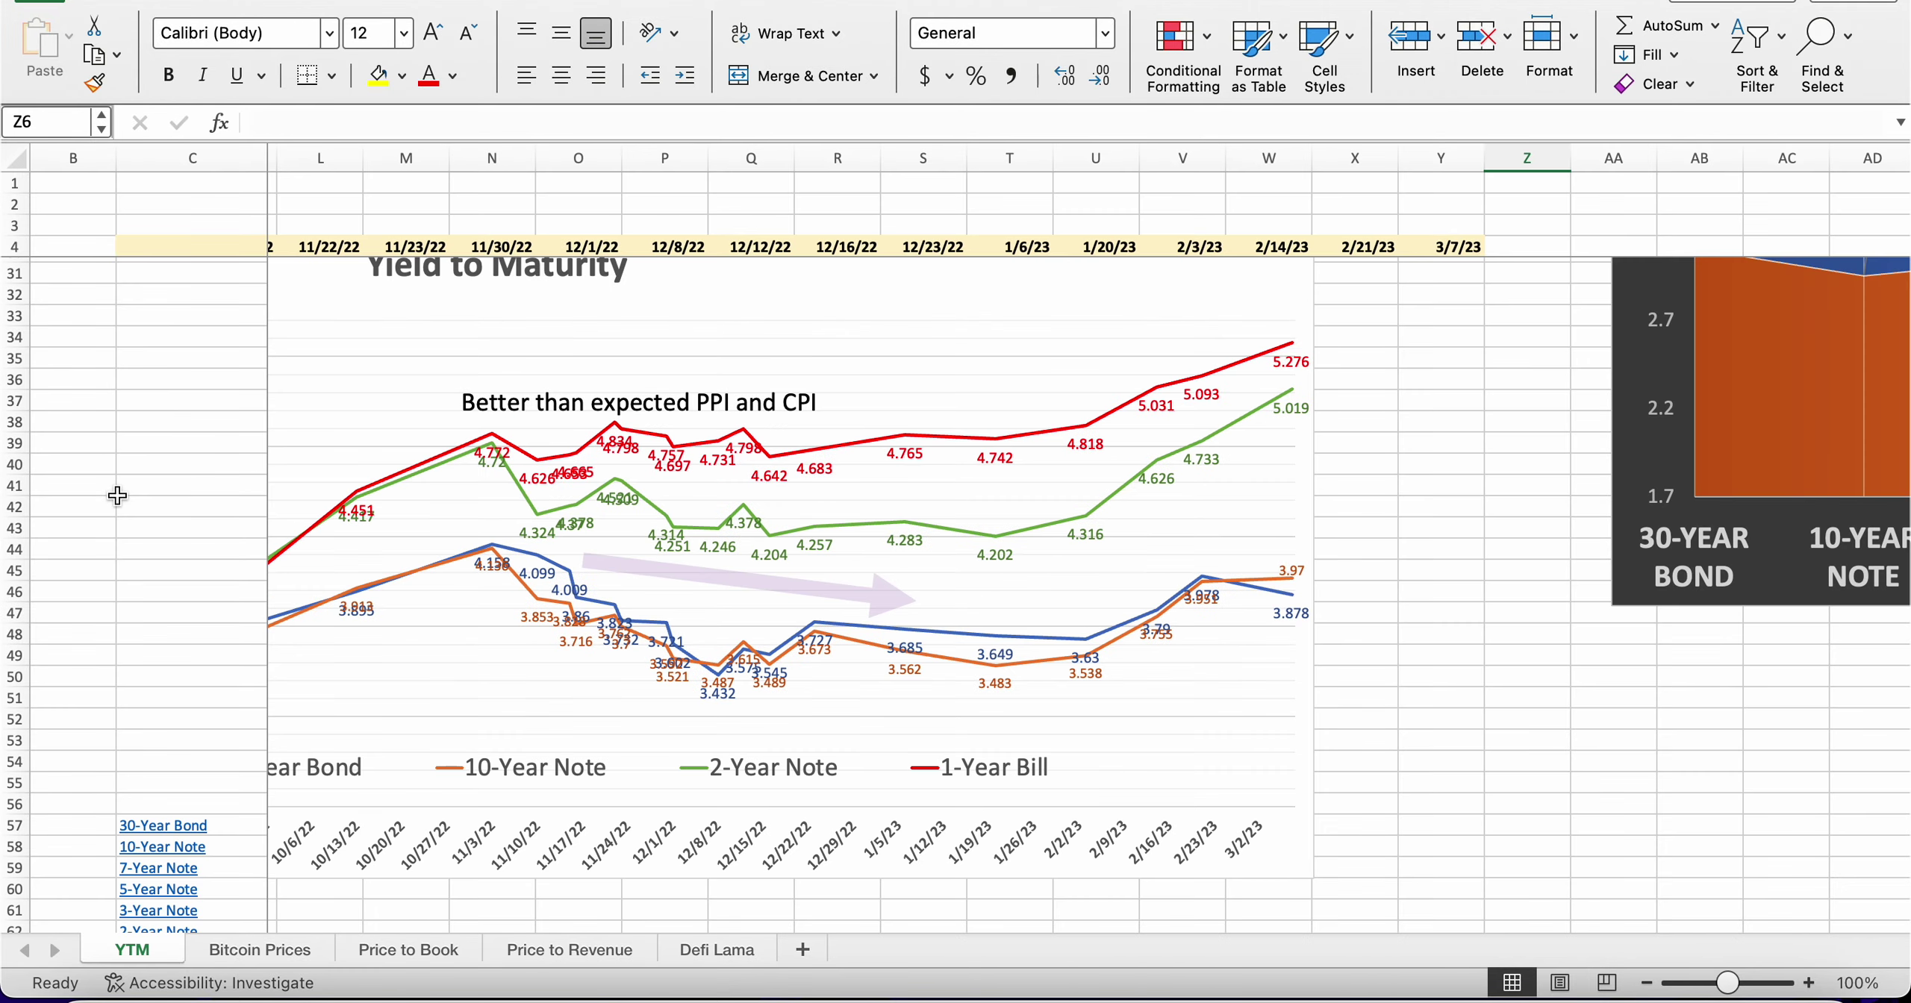
- Show the full Yield to Maturity chart from its 7/14/22 start at 80% zoom
click(131, 501)
scroll(132, 501, up, 1)
scroll(131, 501, down, 1)
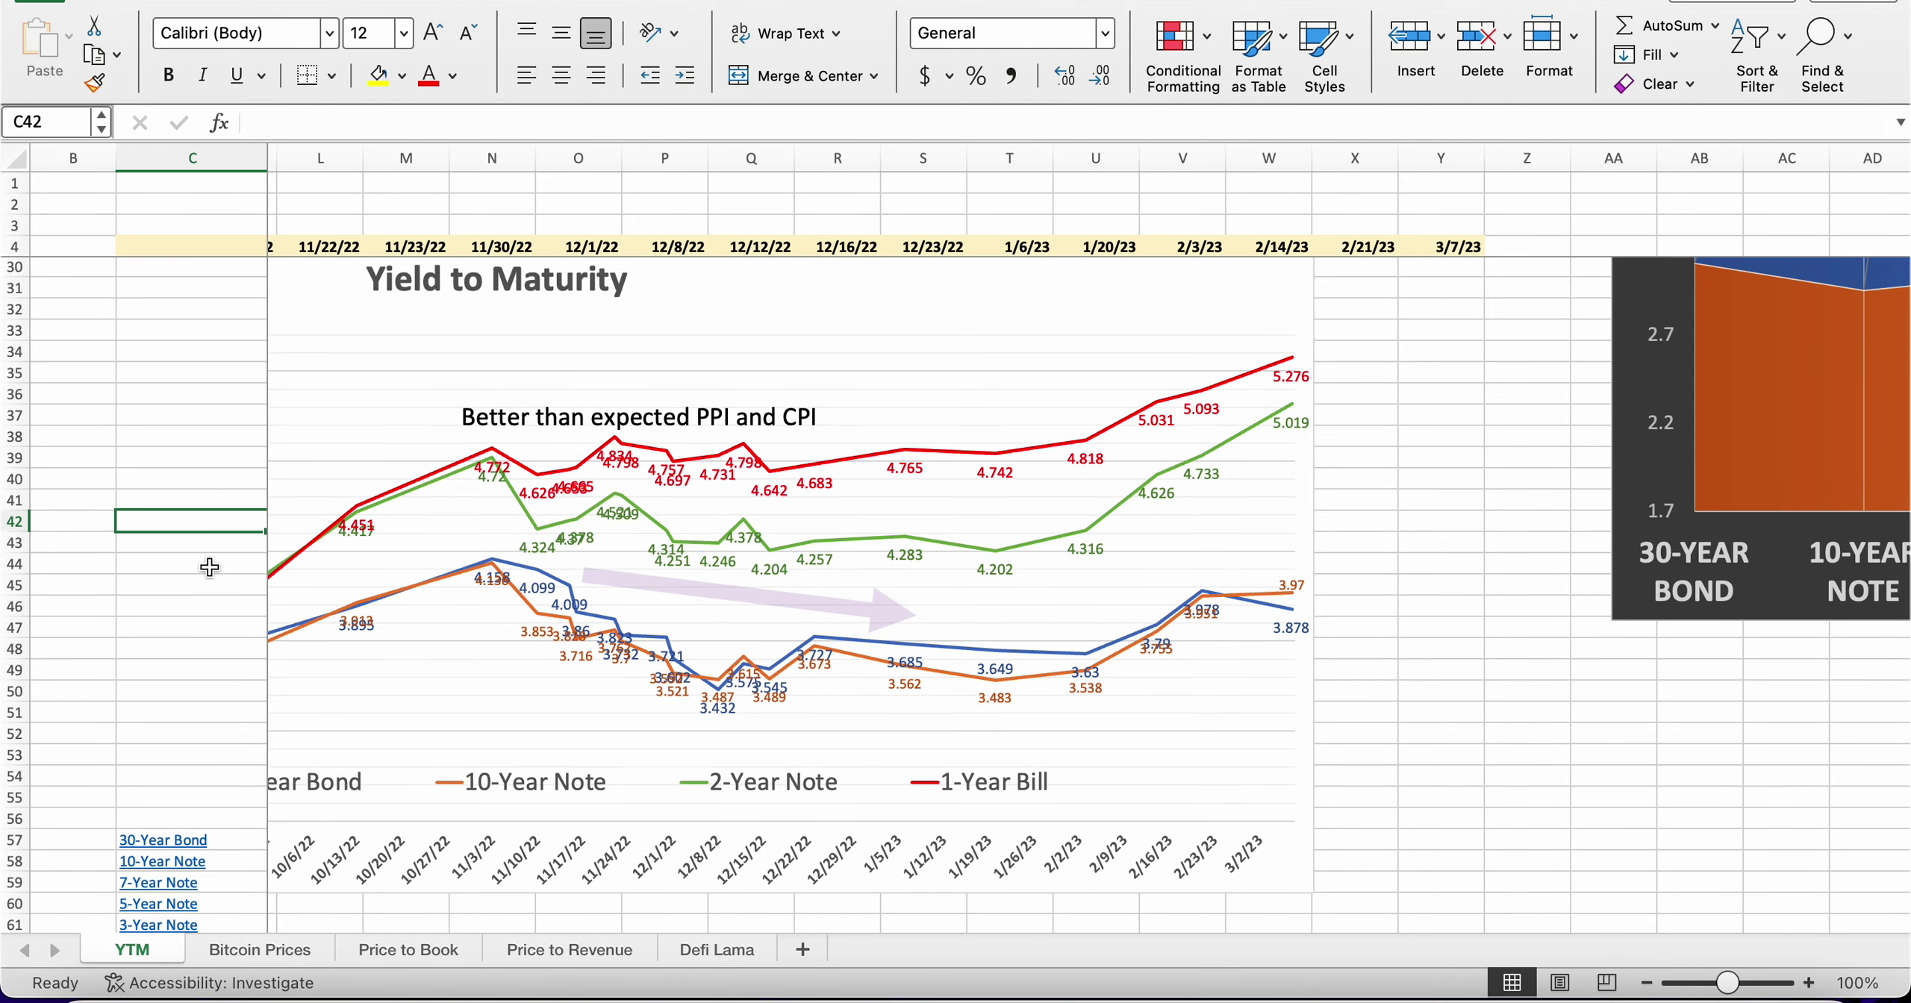
click(194, 602)
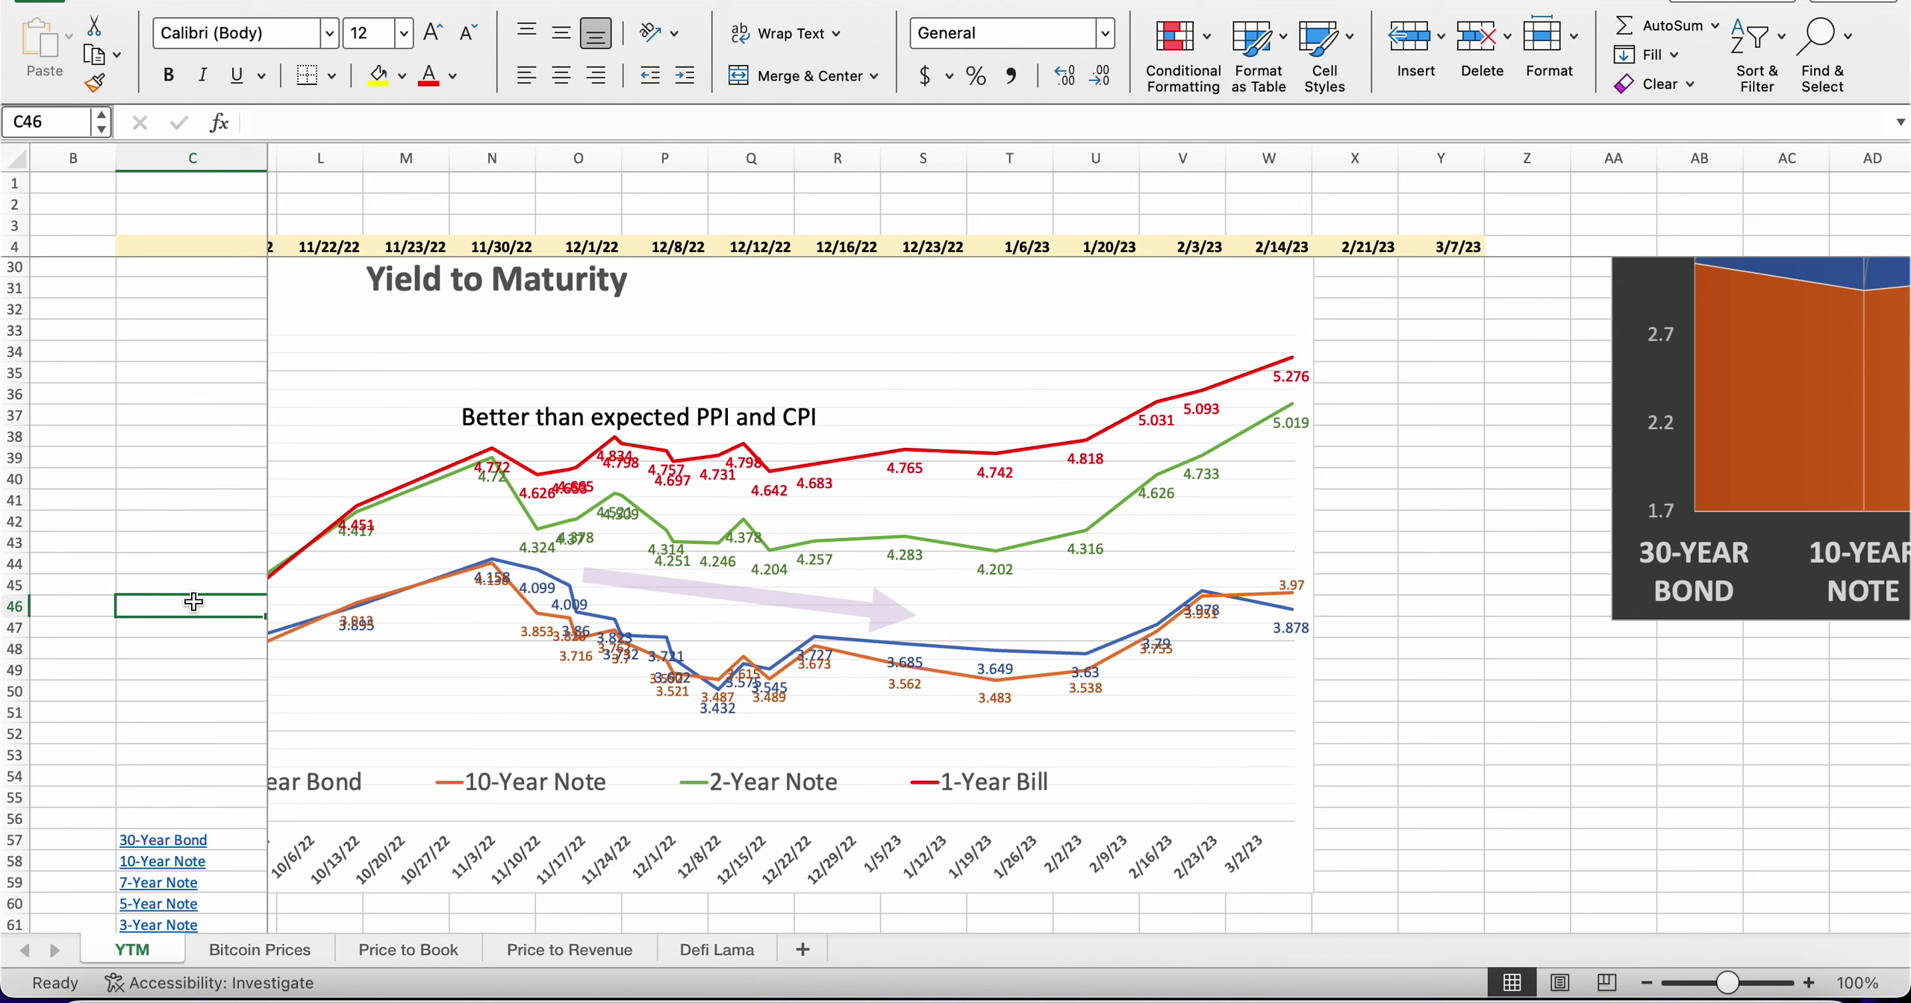
key(Right)
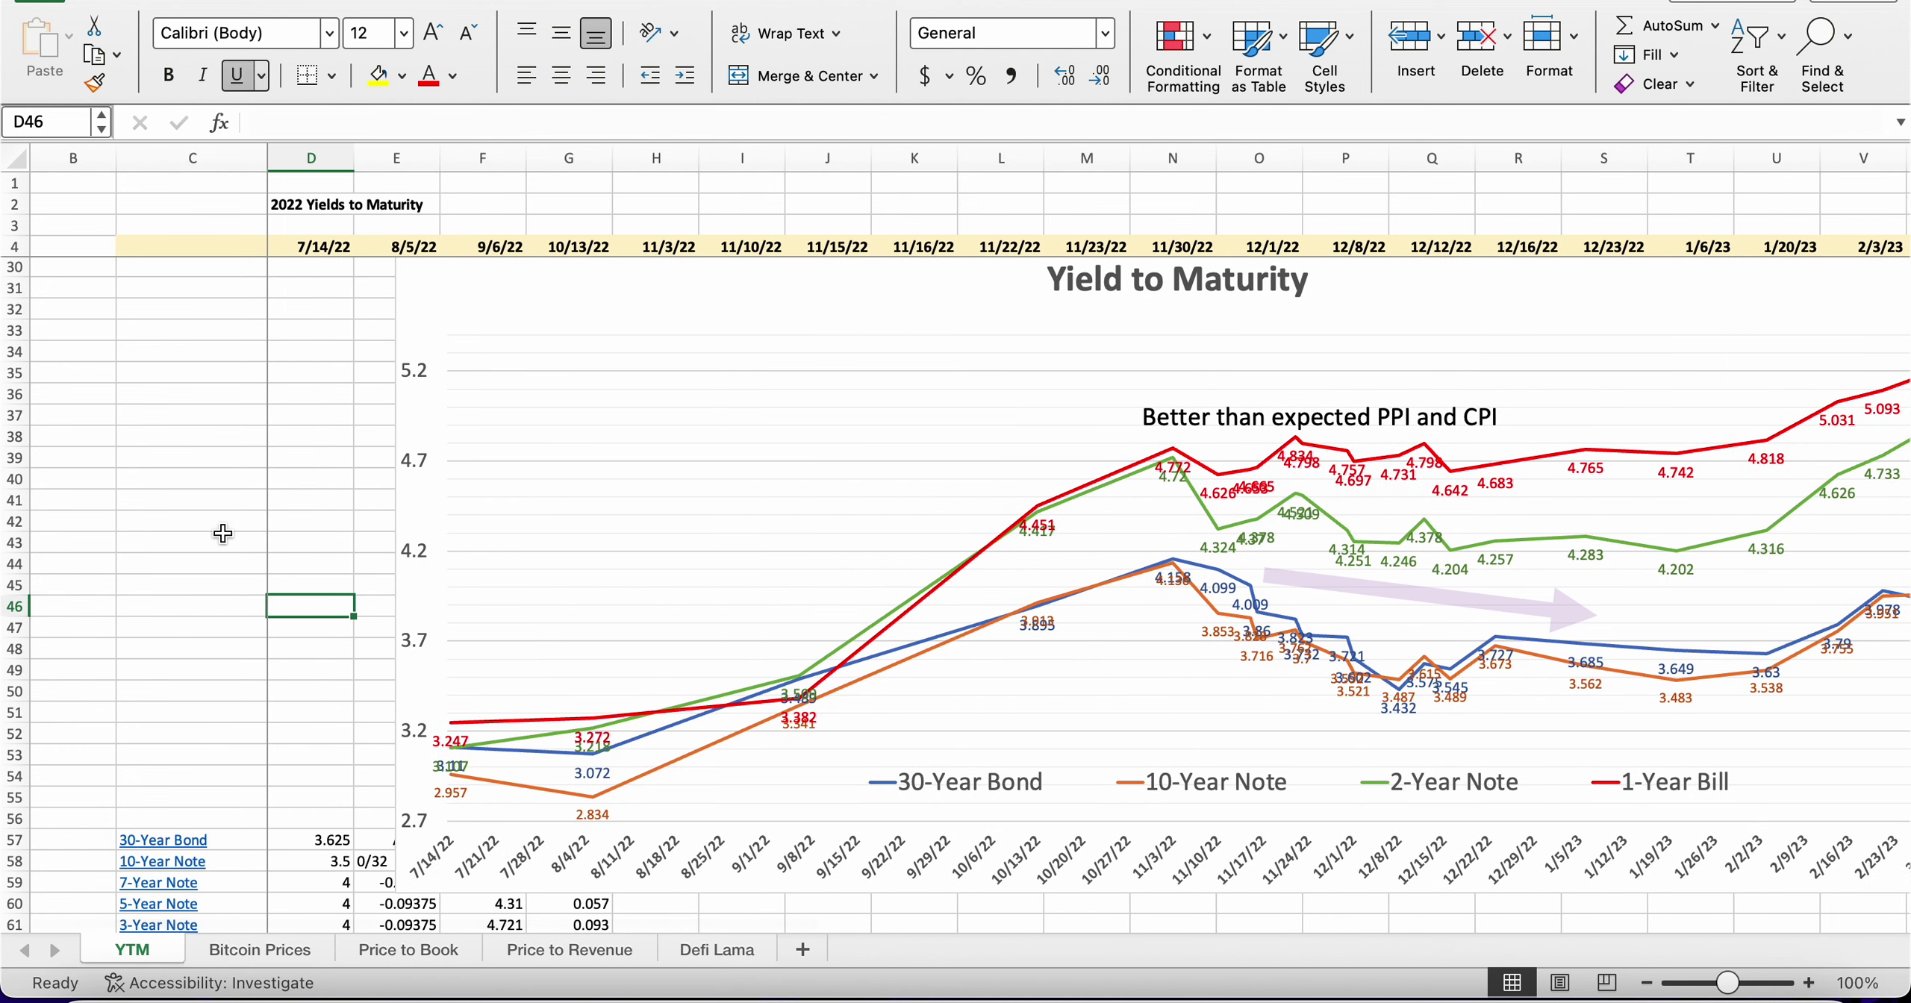
click(298, 418)
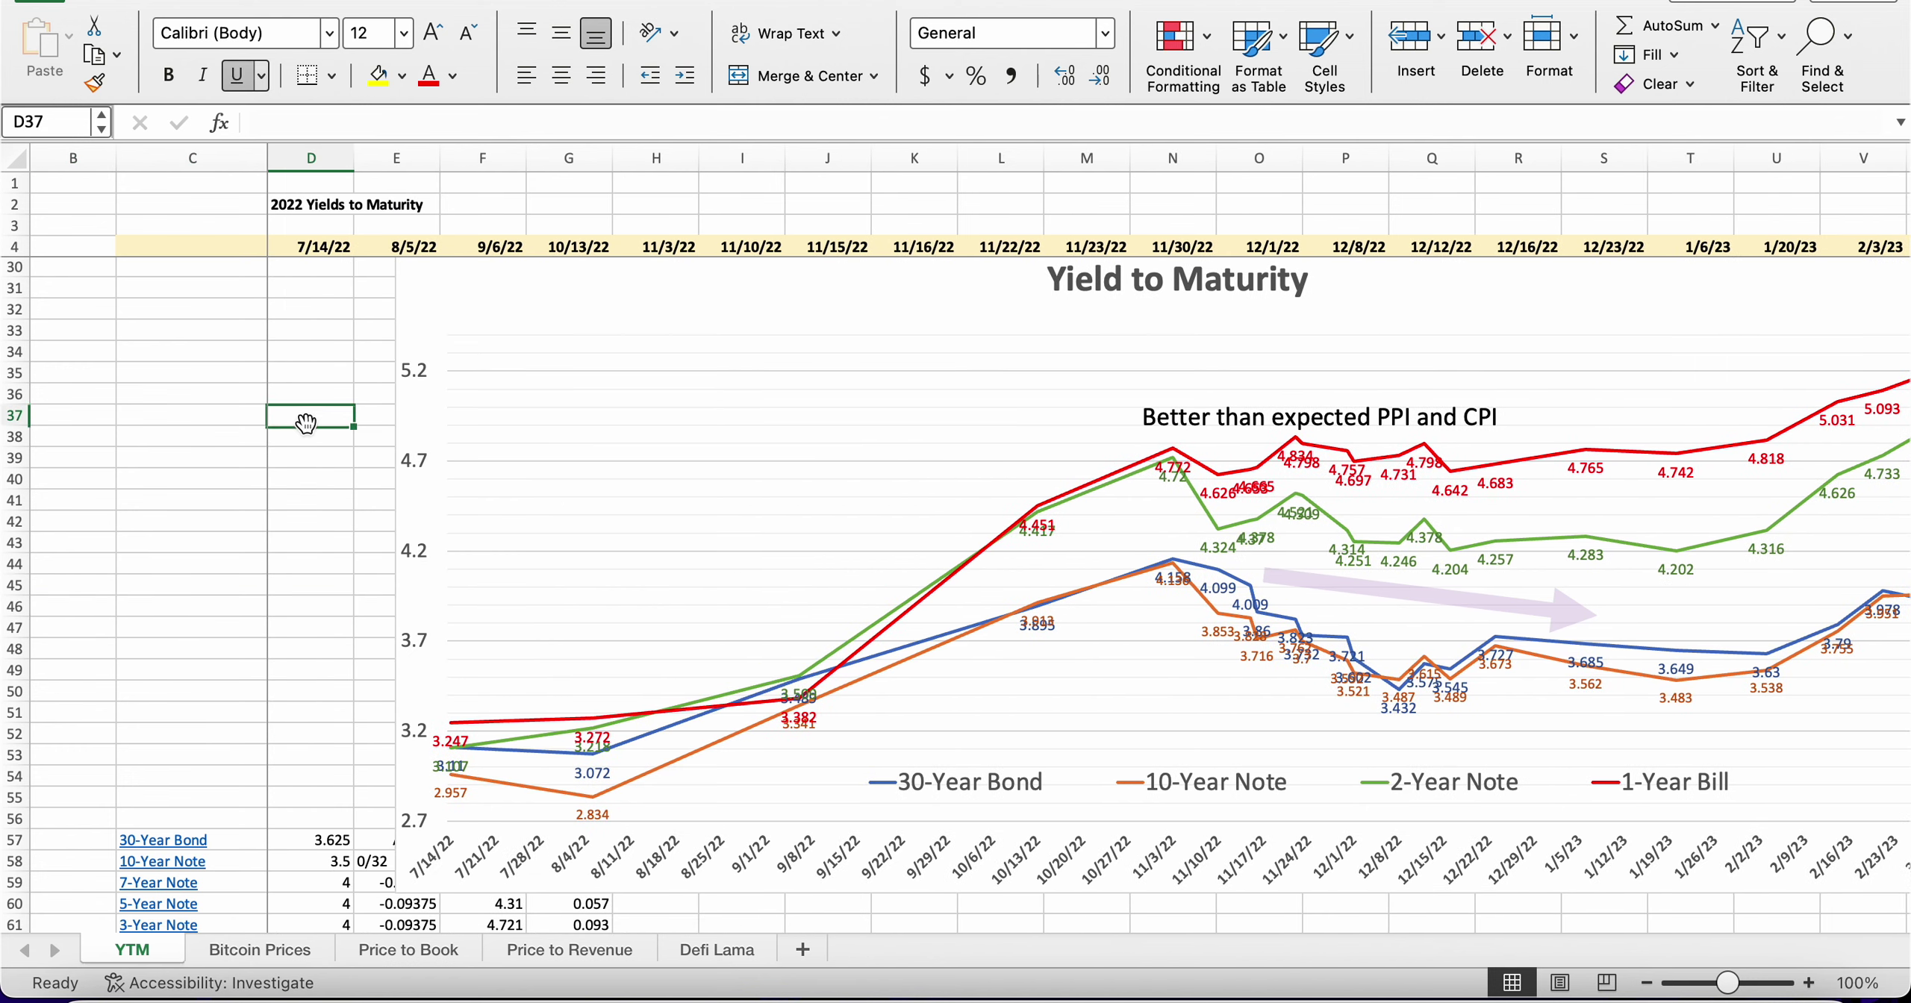
click(1645, 982)
click(1646, 982)
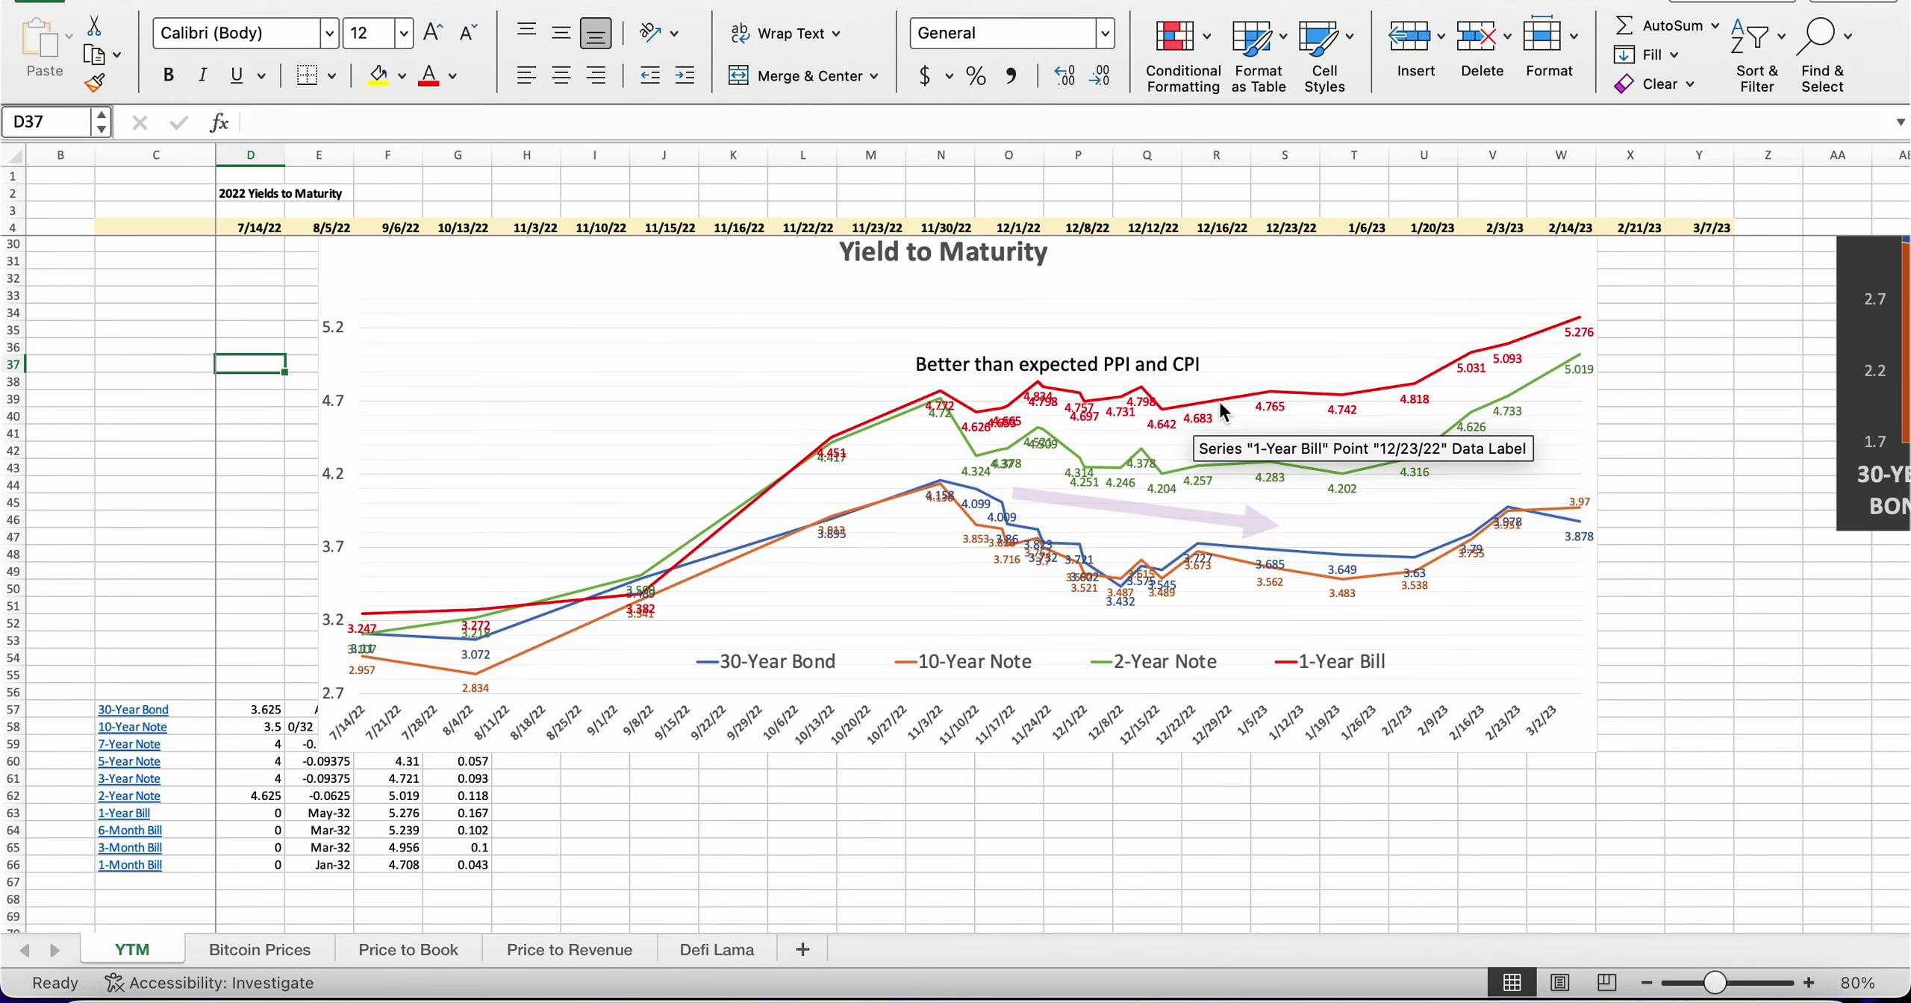
- Examine the 1-Year Bill line and the 3/7/23 end points of the four series in the Yield to Maturity chart
mouse_move(1234, 409)
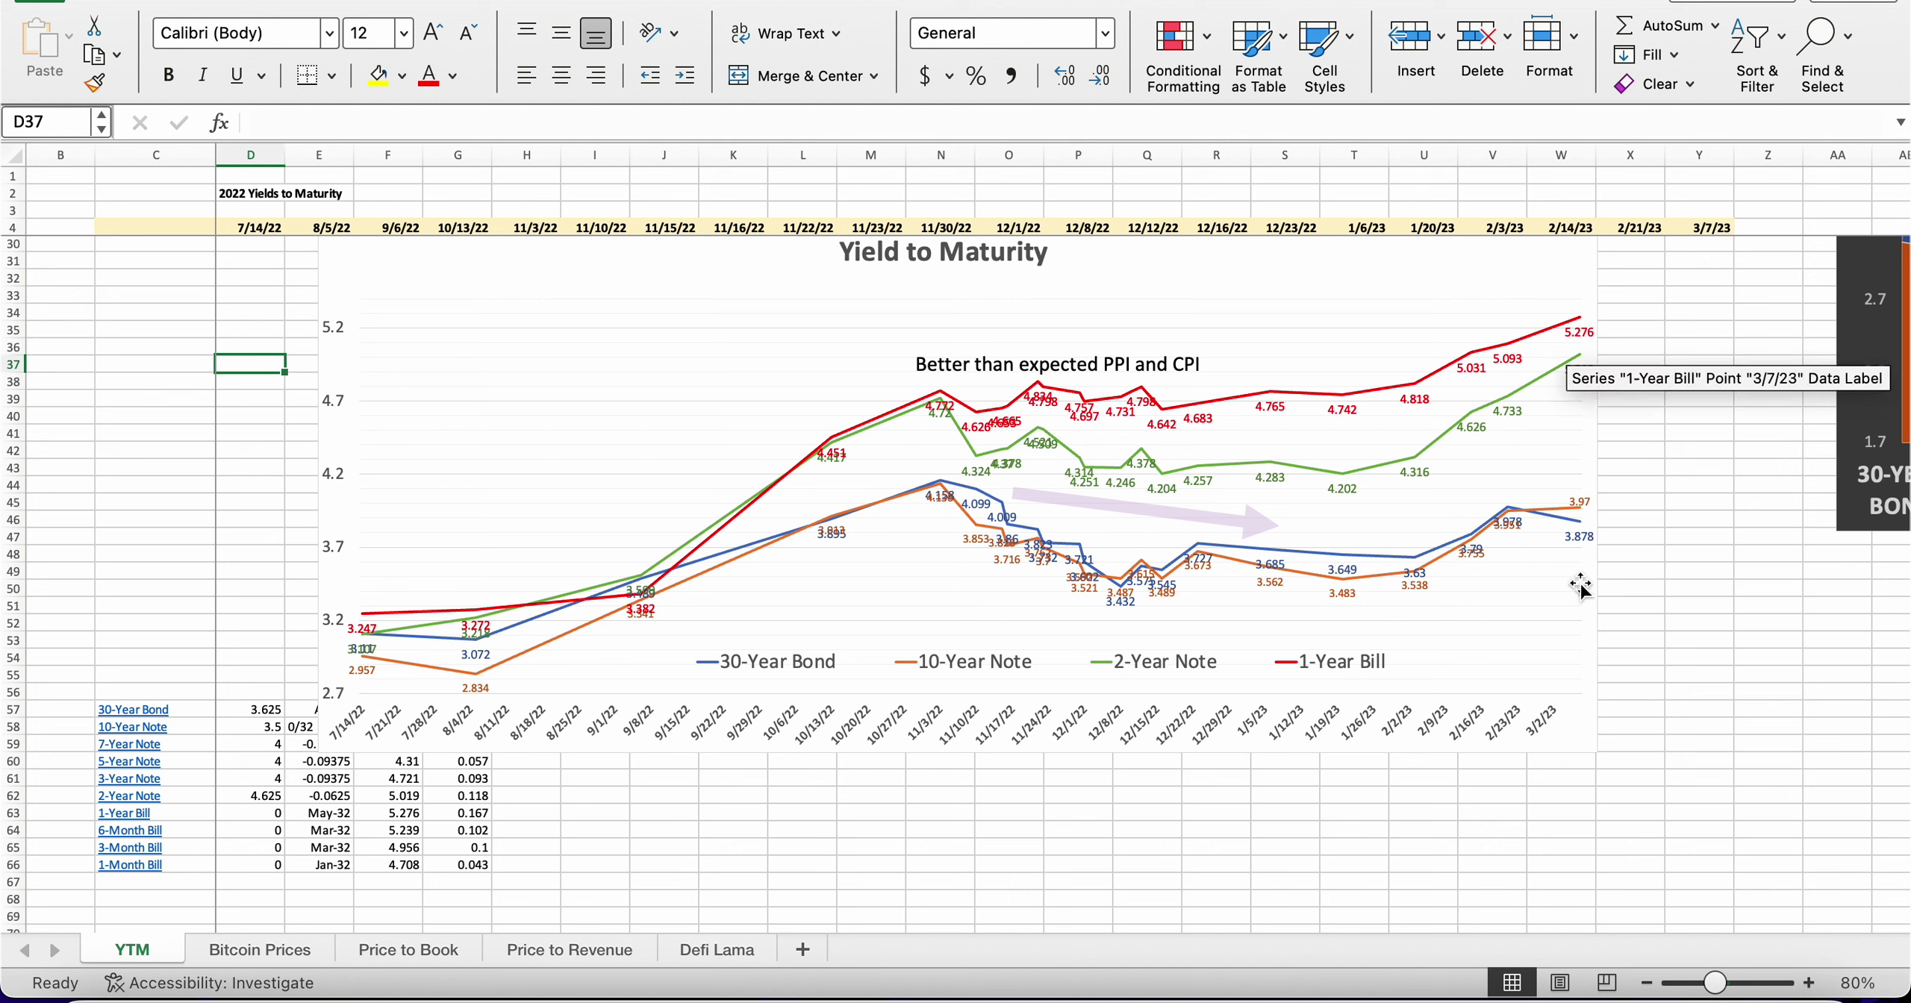
mouse_move(1496, 545)
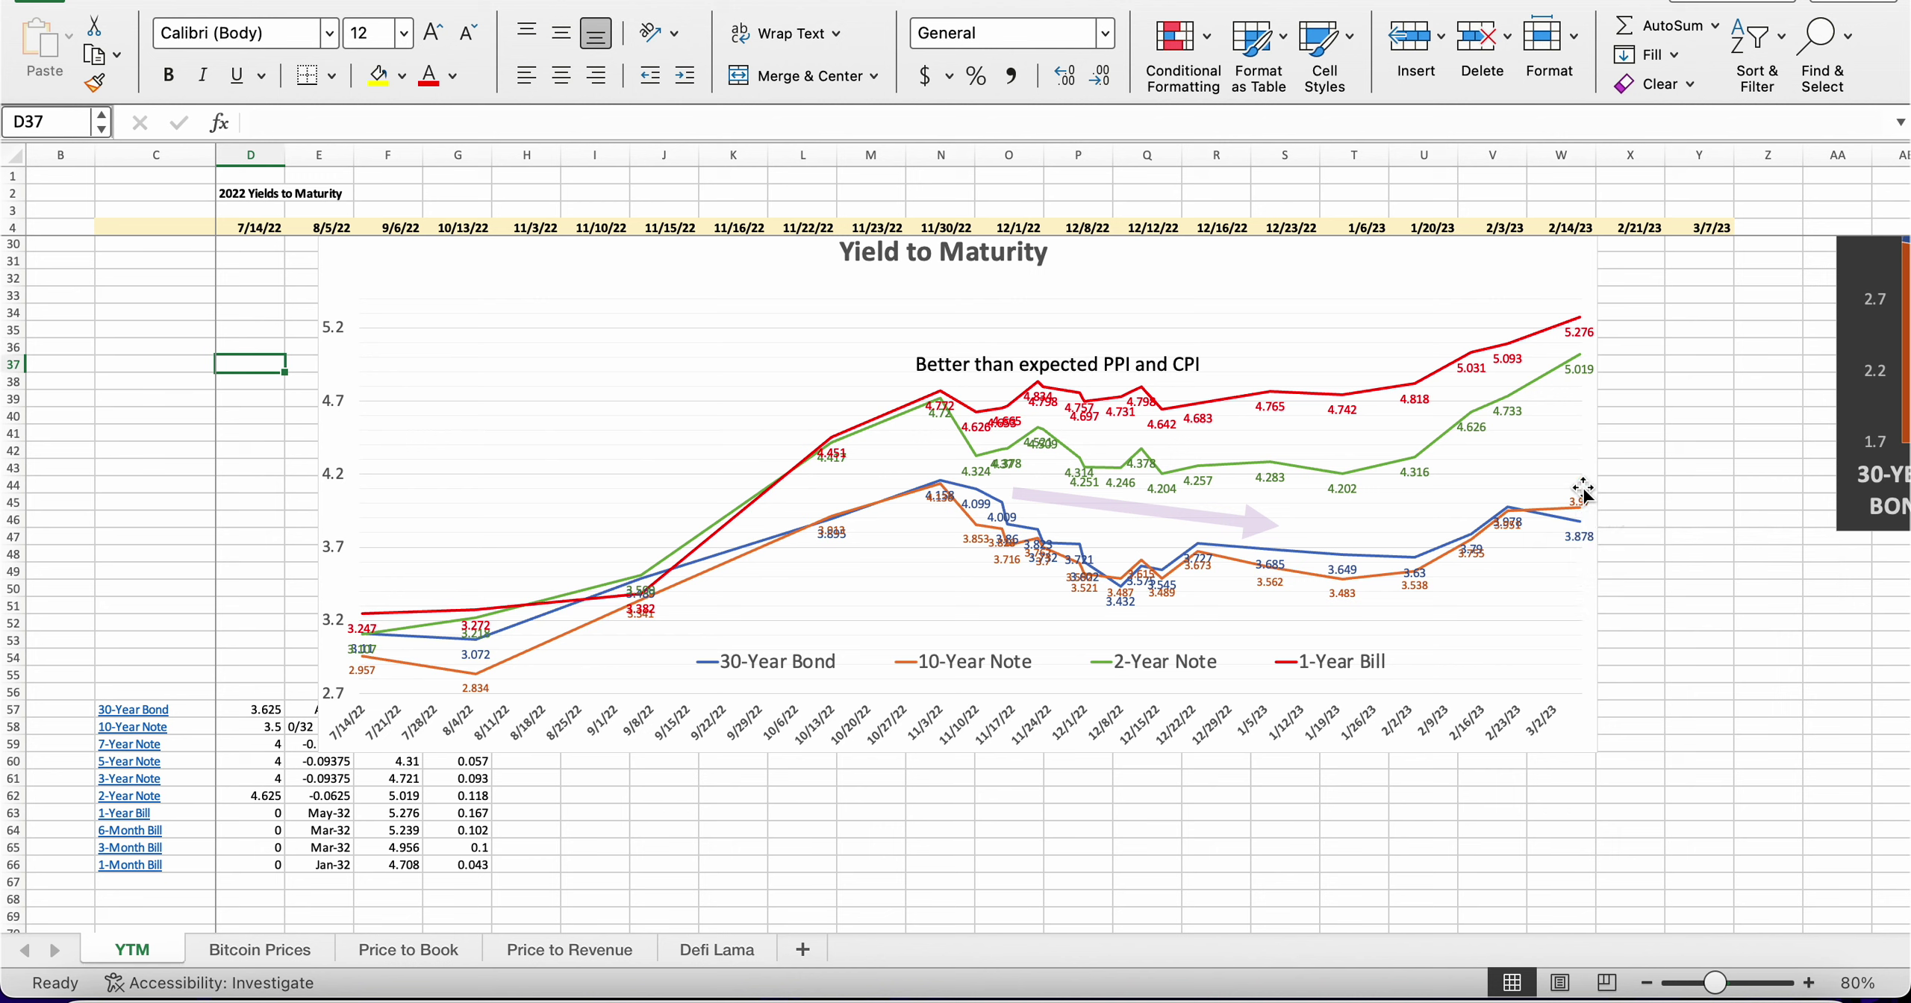
click(1645, 507)
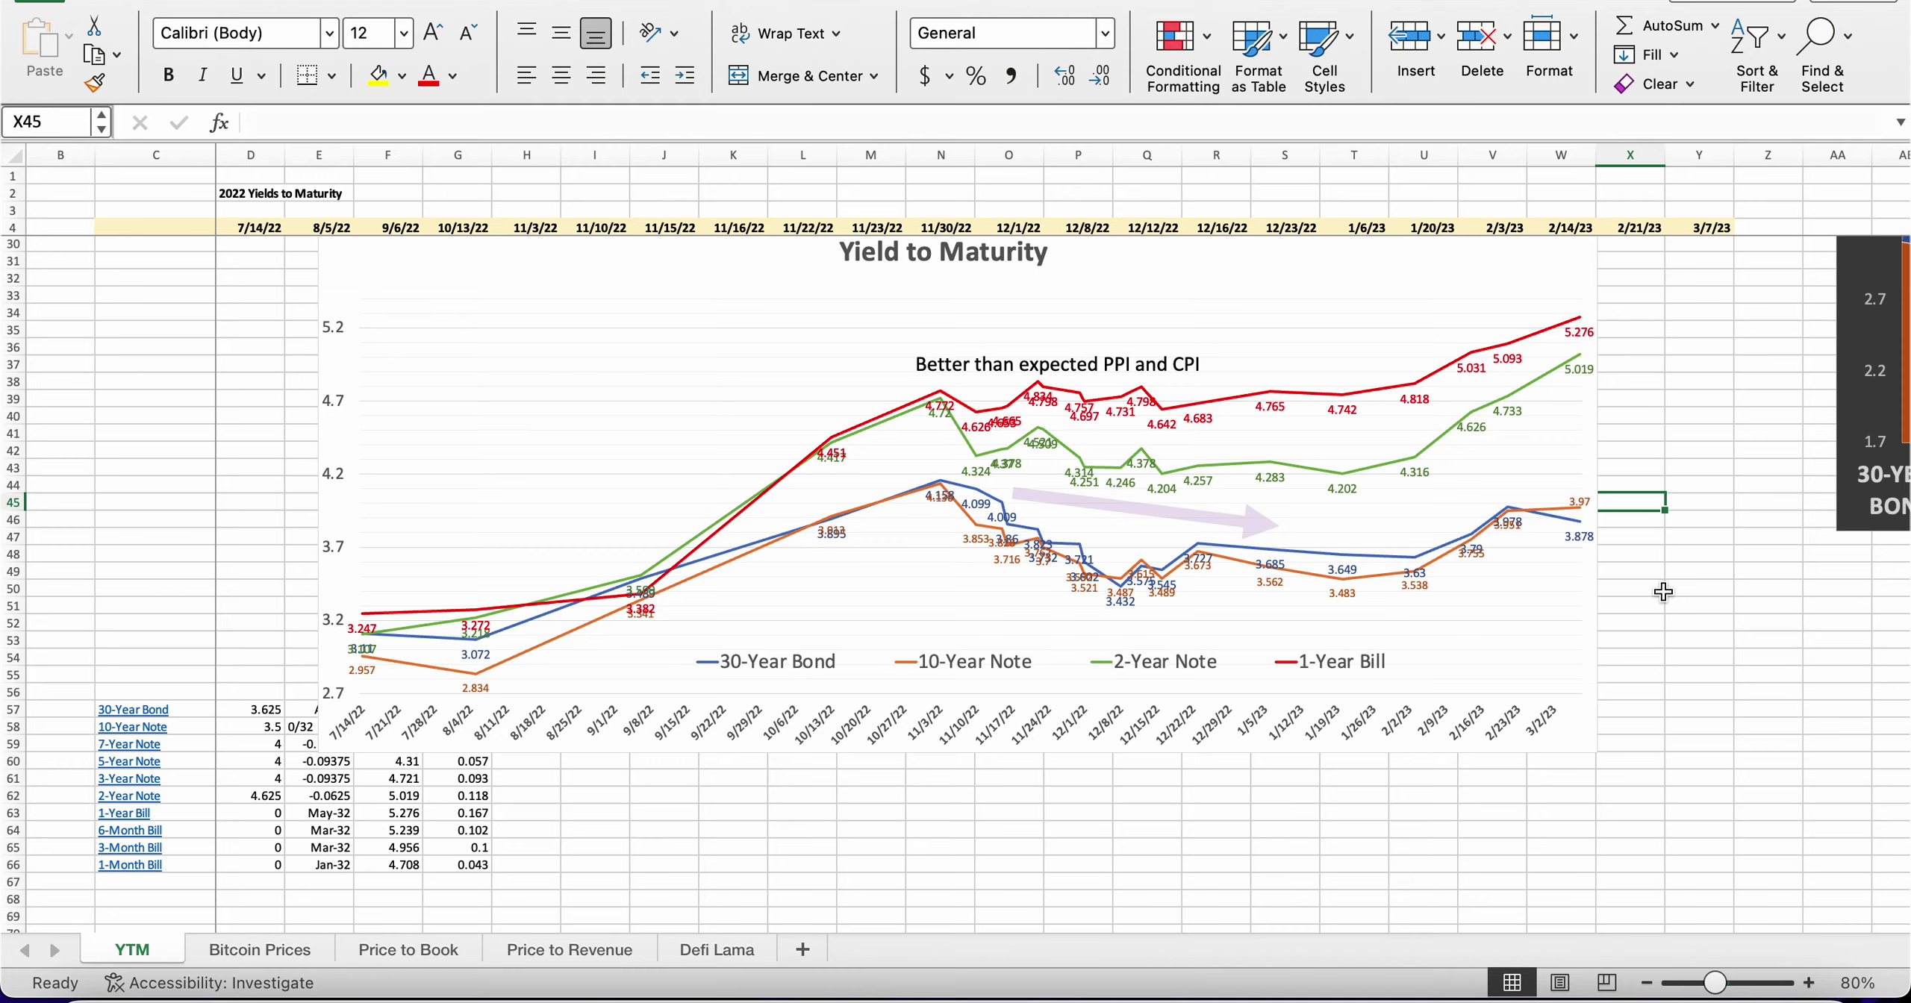
- Bring the whole Yield Curve area chart beside the Yield Spread table into view at 70% zoom
scroll(1672, 614, up, 3)
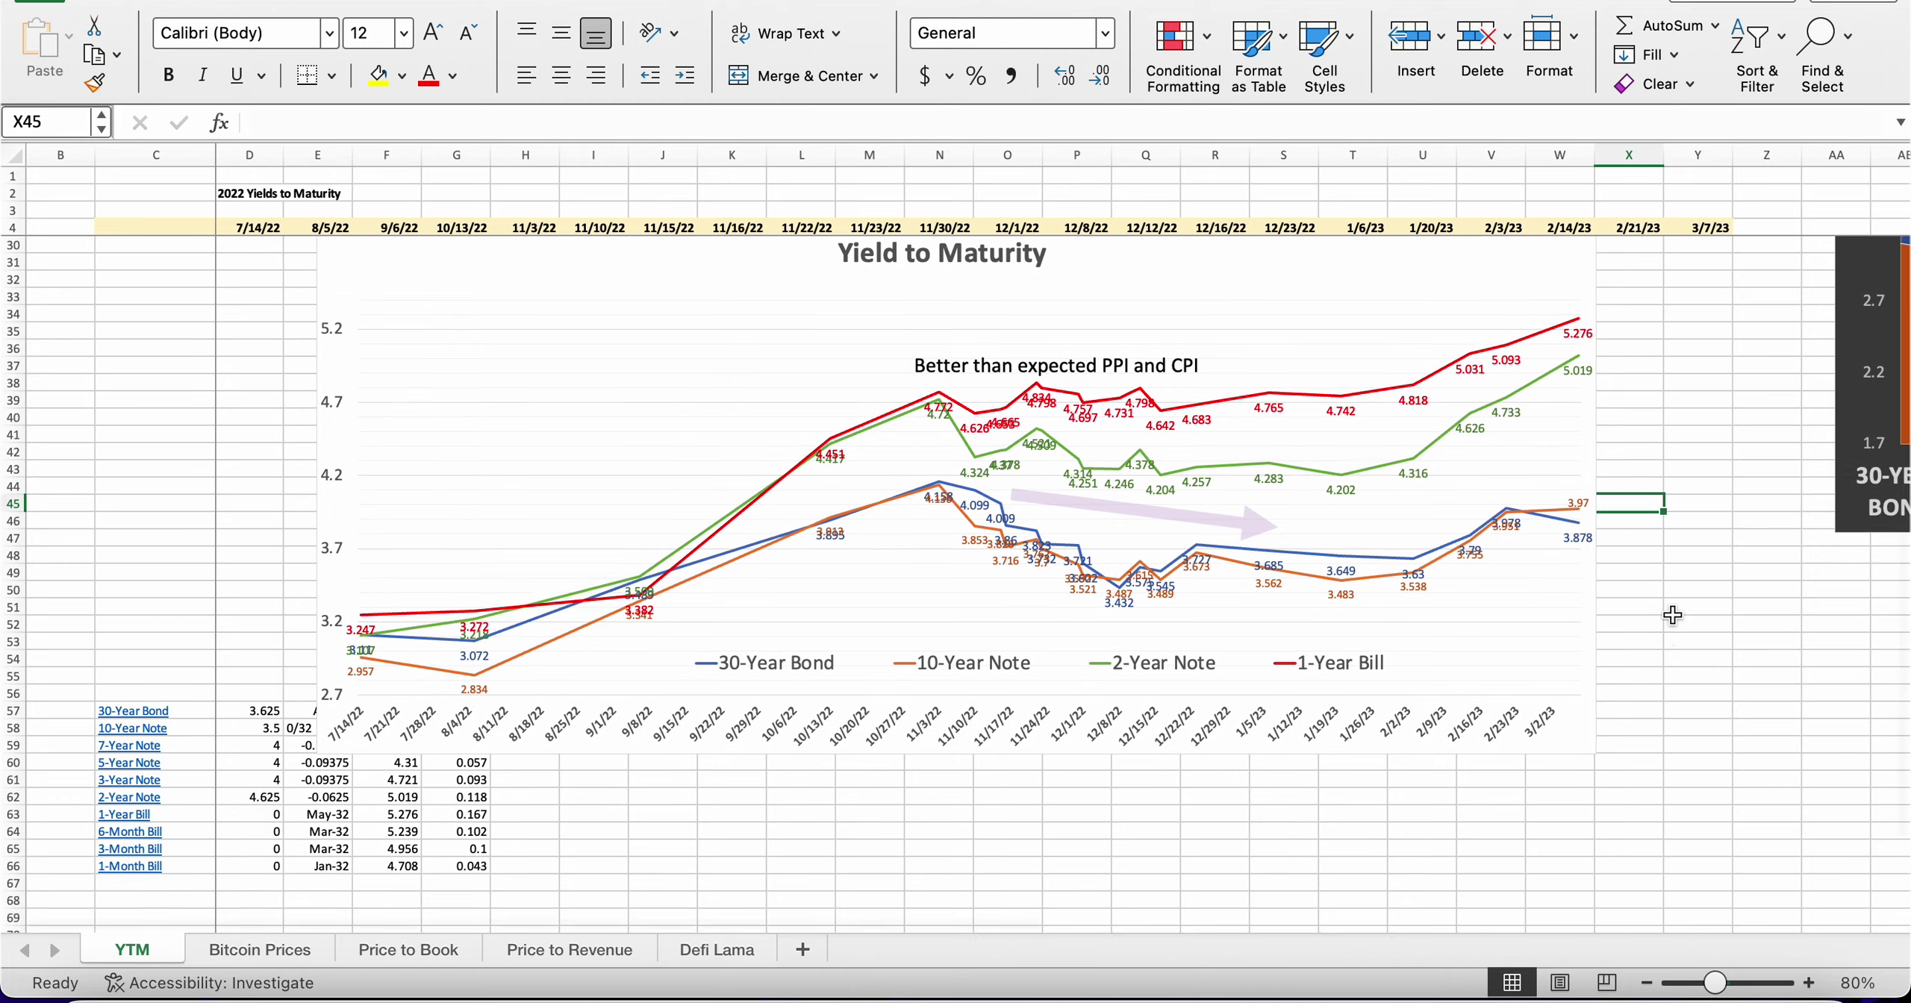
scroll(1672, 614, right, 1)
scroll(1672, 614, up, 5)
scroll(1672, 615, right, 9)
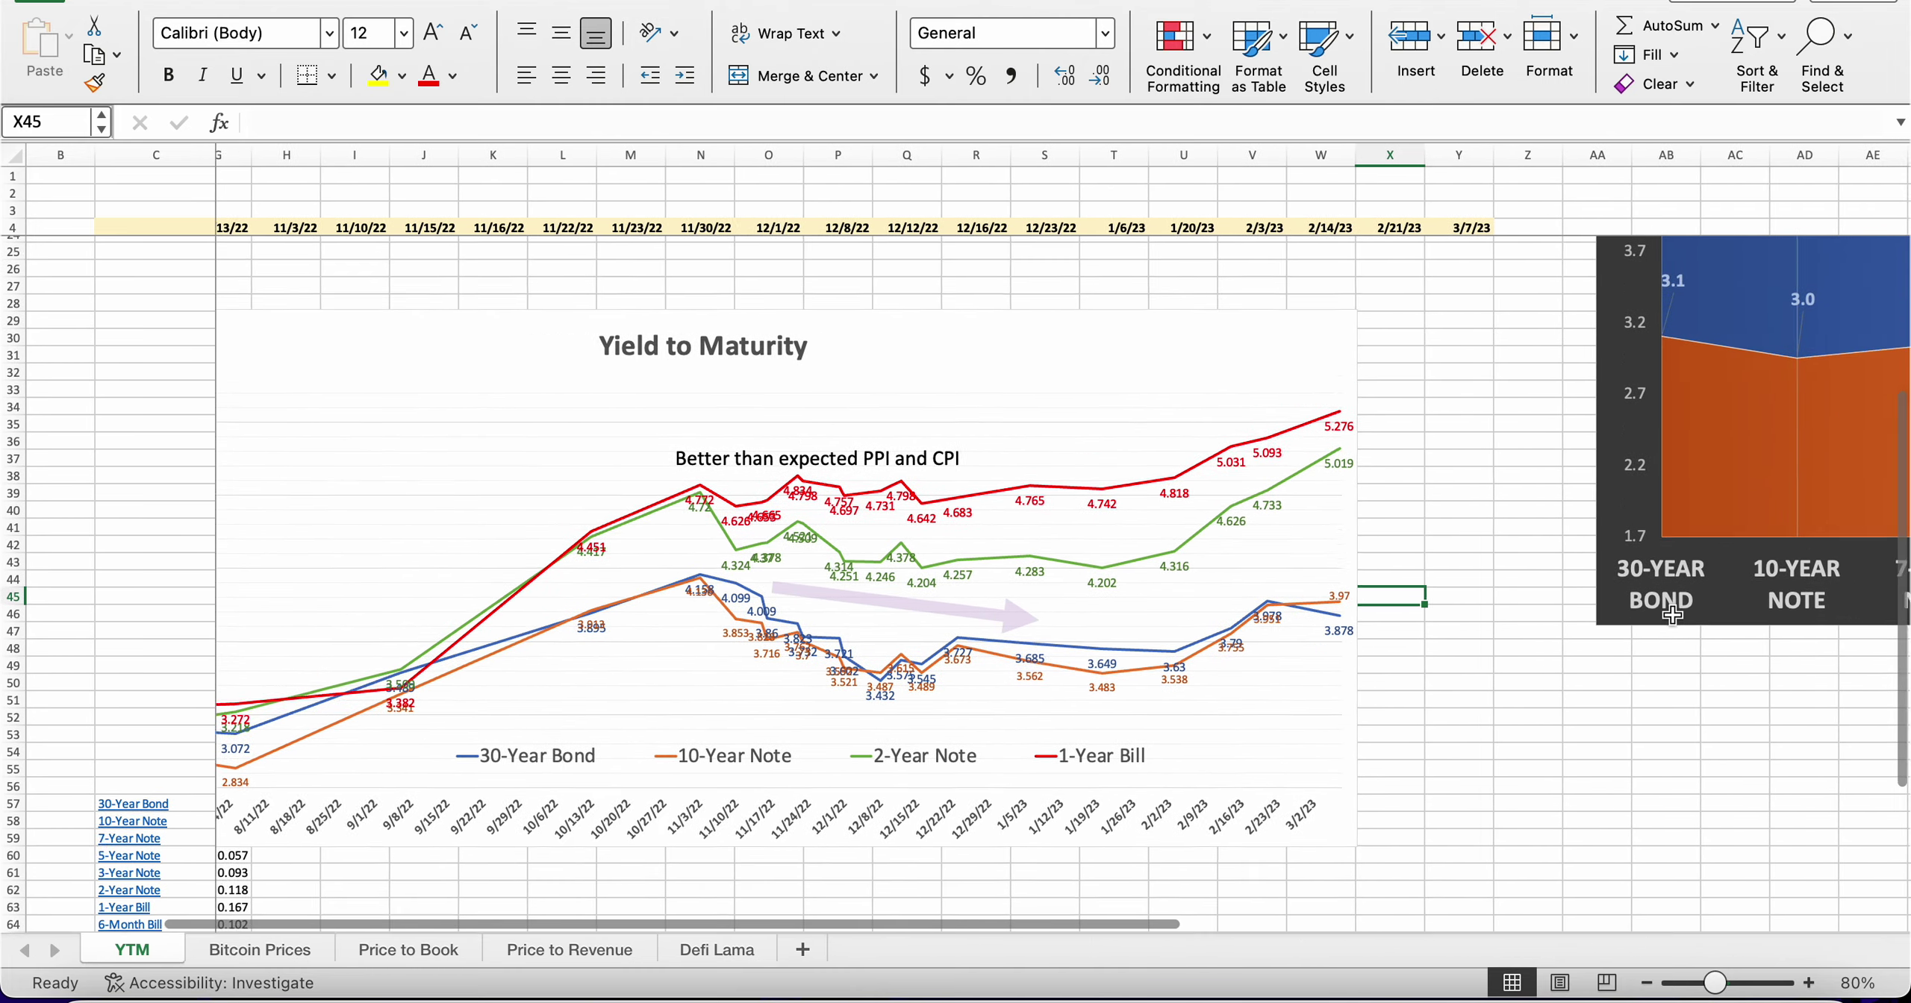
scroll(1671, 614, right, 10)
scroll(1672, 614, up, 2)
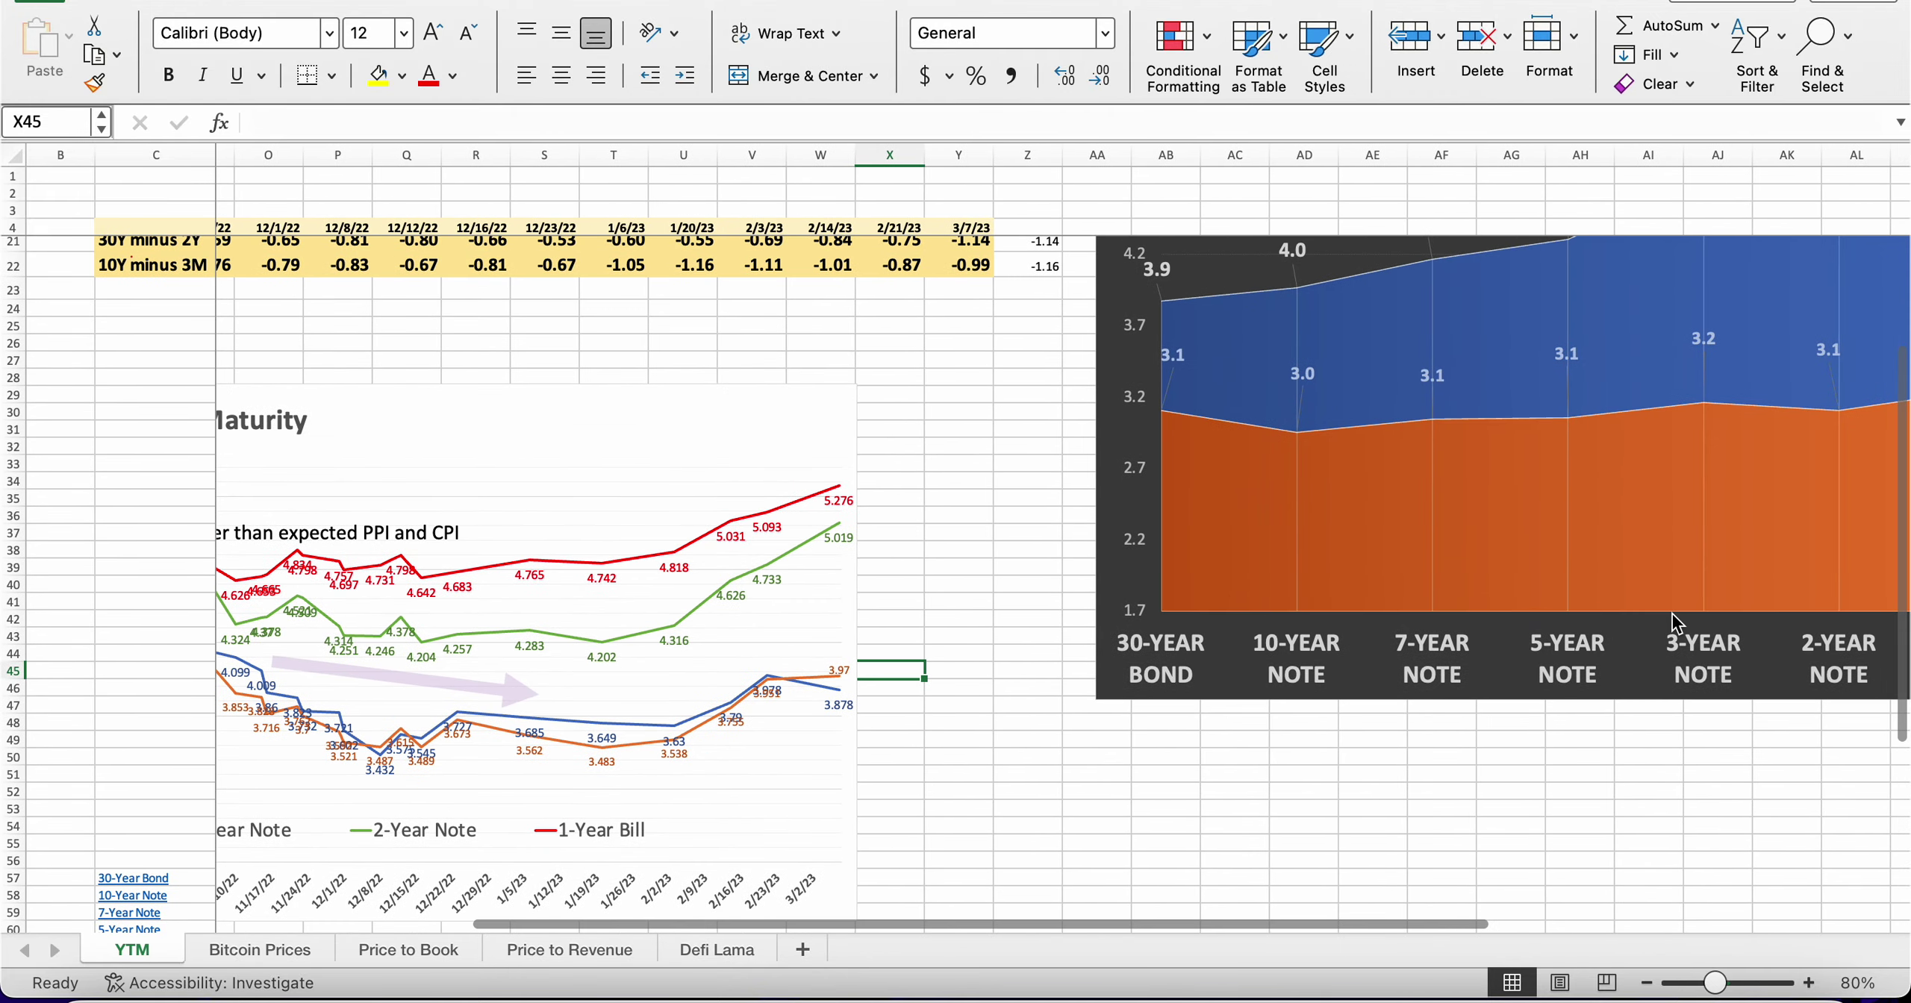
click(917, 831)
scroll(918, 831, up, 5)
scroll(918, 831, right, 1)
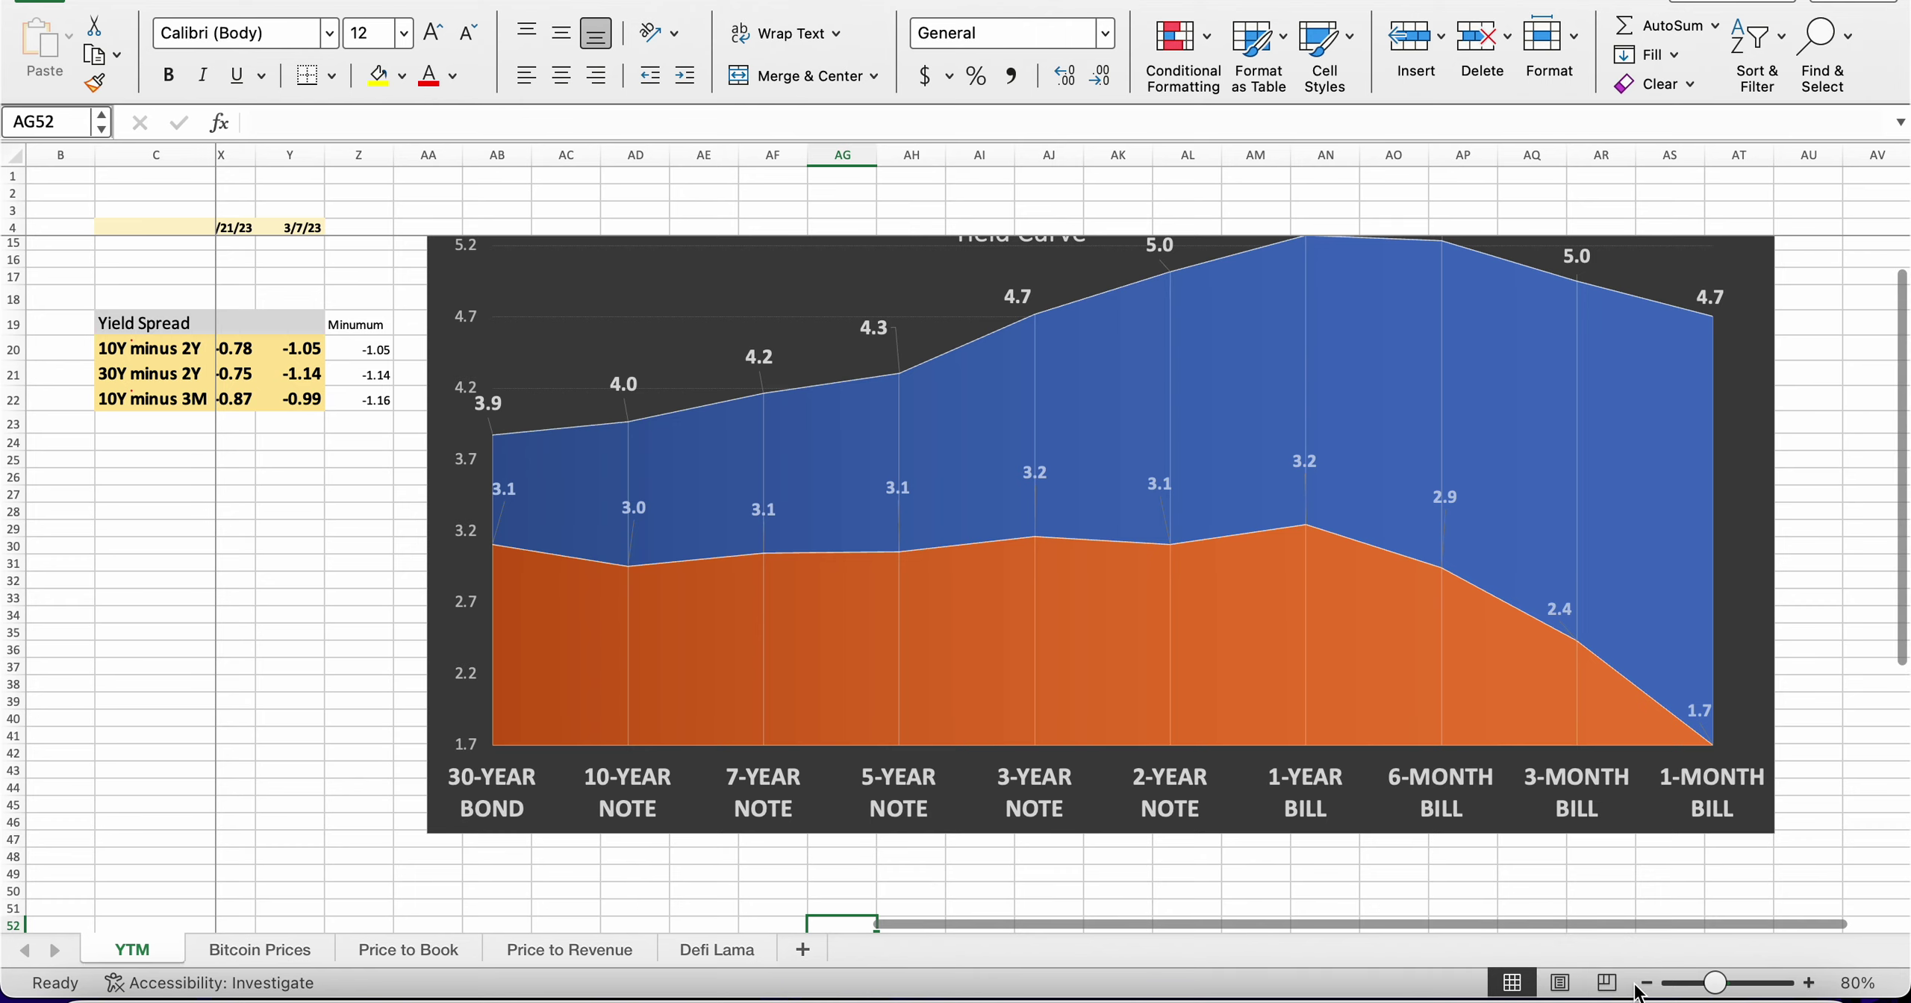
scroll(1334, 901, down, 2)
scroll(1334, 901, up, 3)
scroll(1334, 901, left, 1)
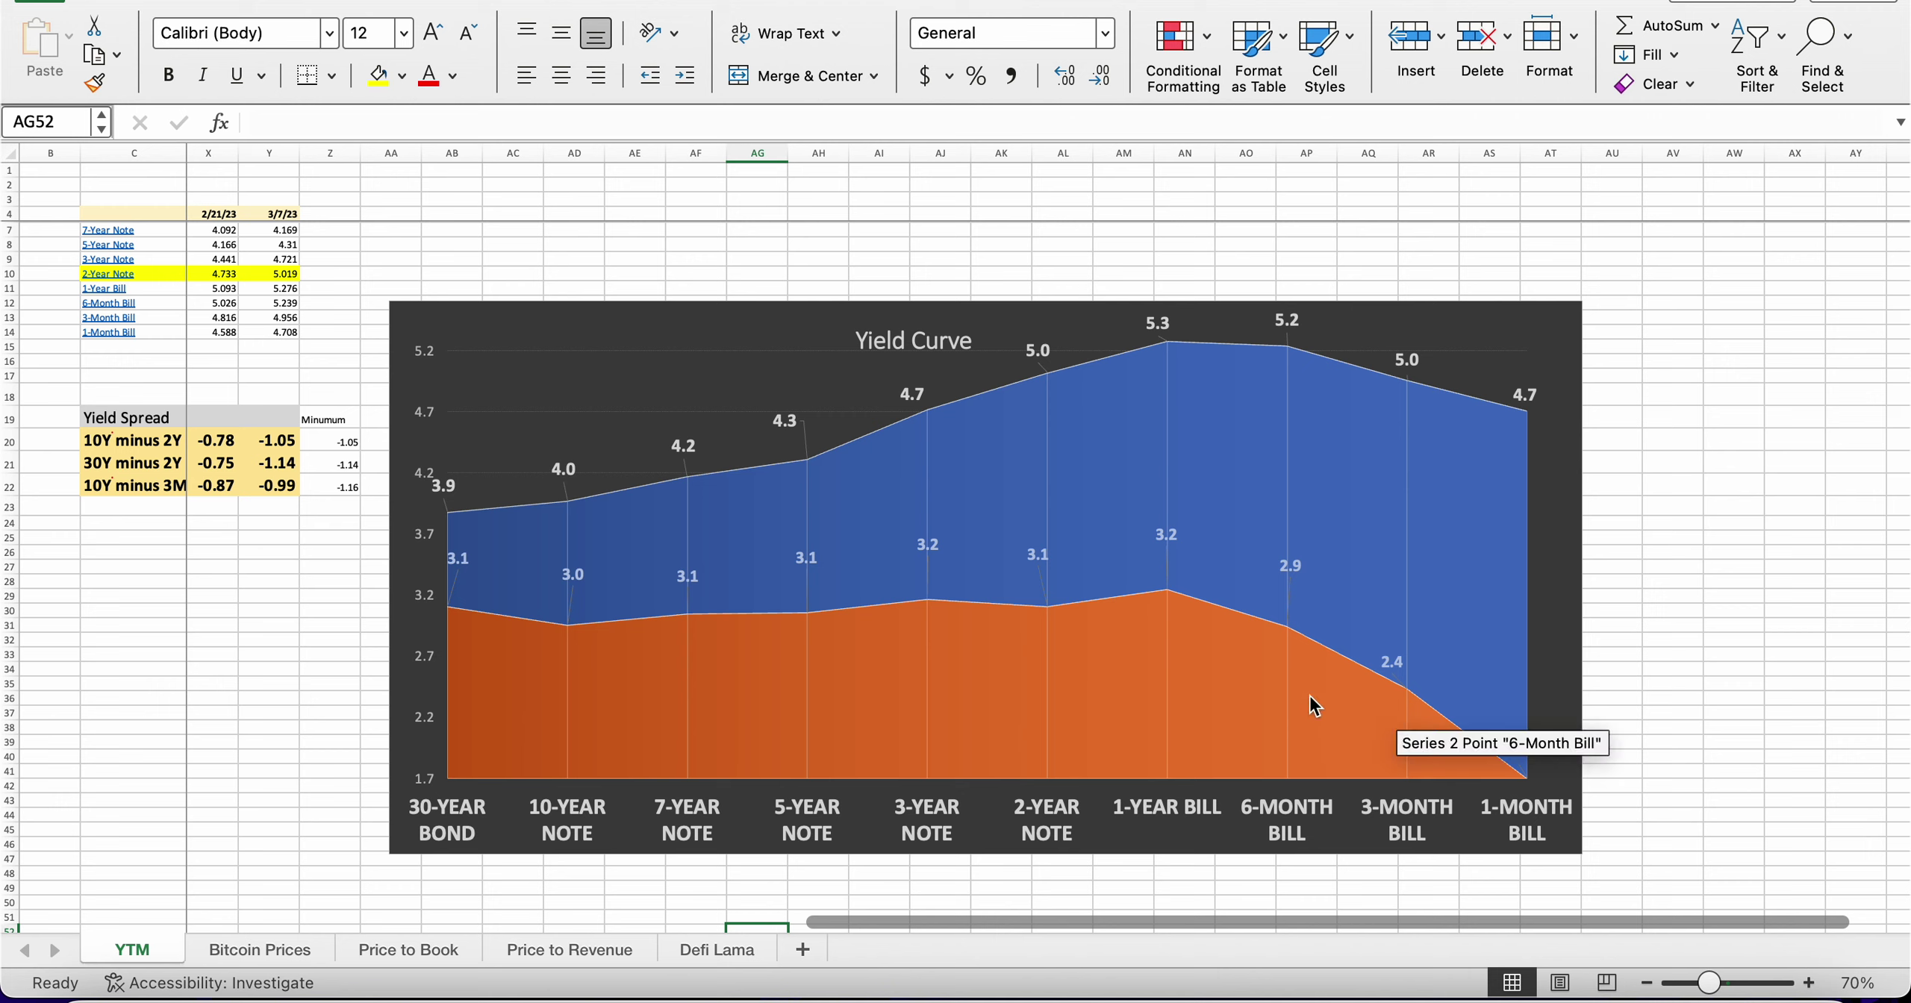
- Inspect the orange 7/14/22 series of the Yield Curve chart and its data labels, and deselect the chart
click(1302, 660)
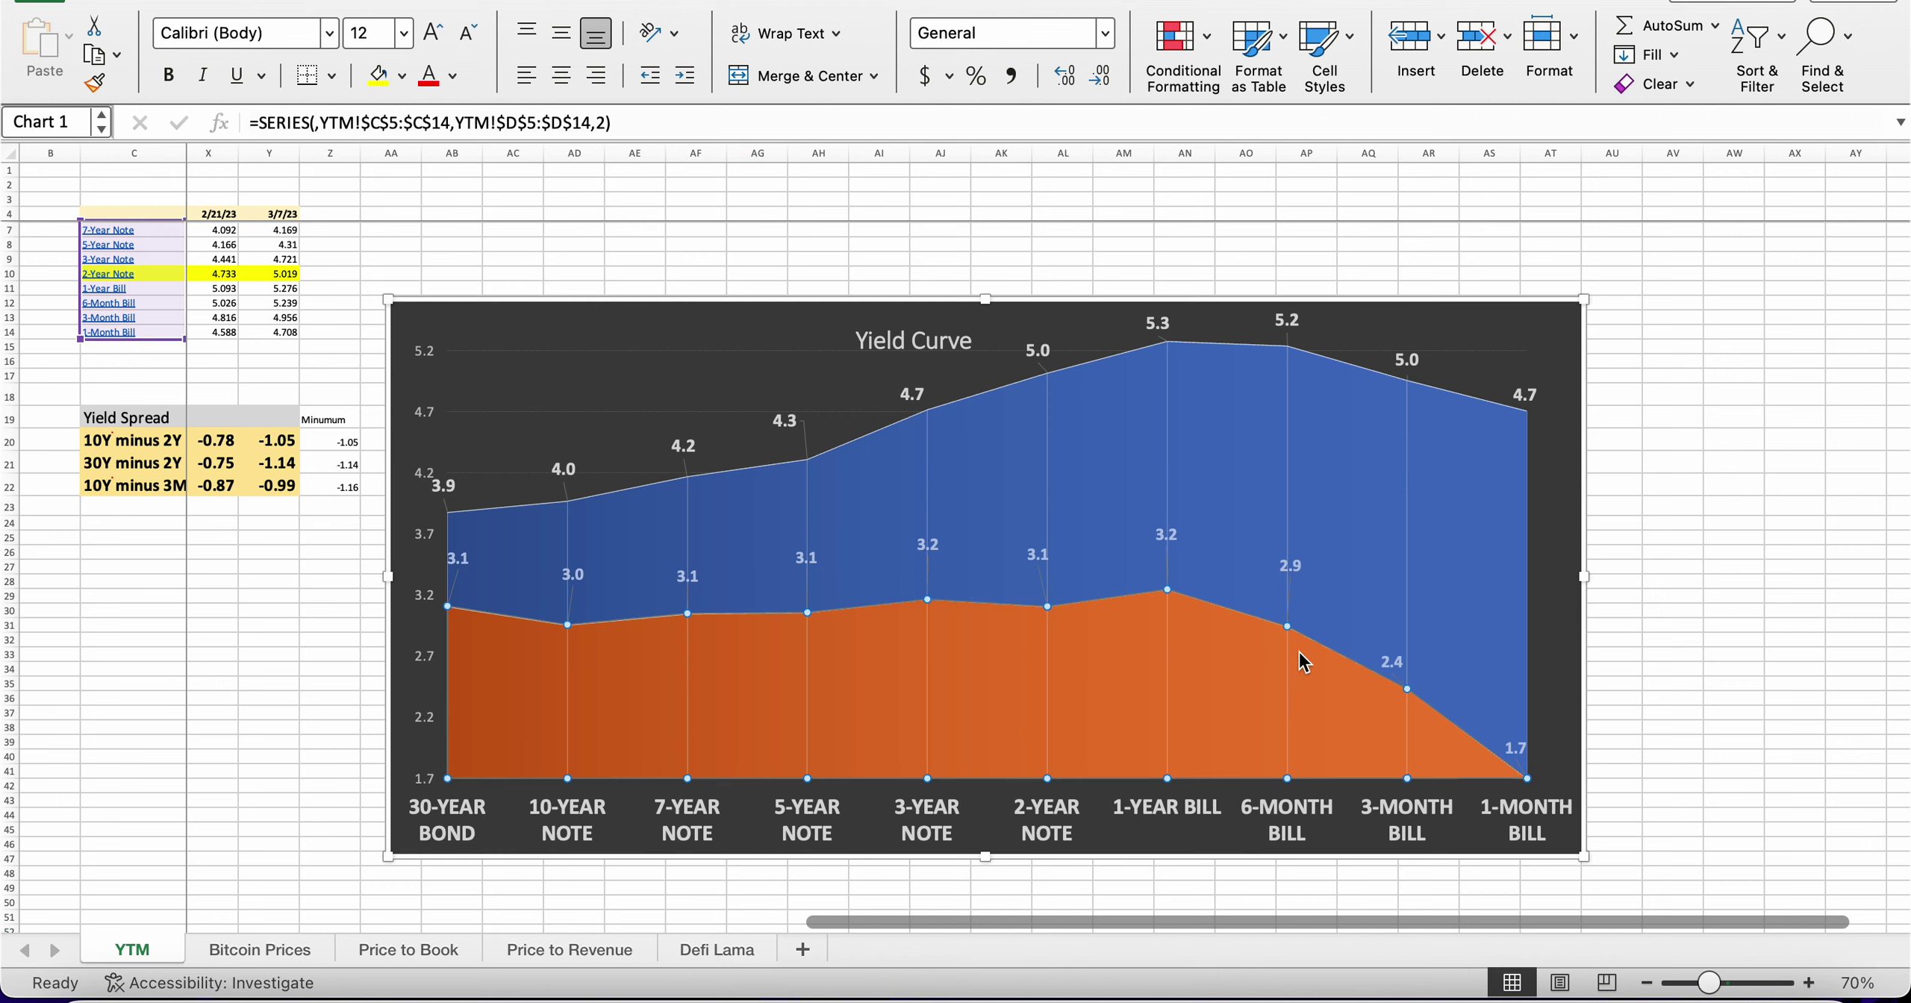
click(1290, 565)
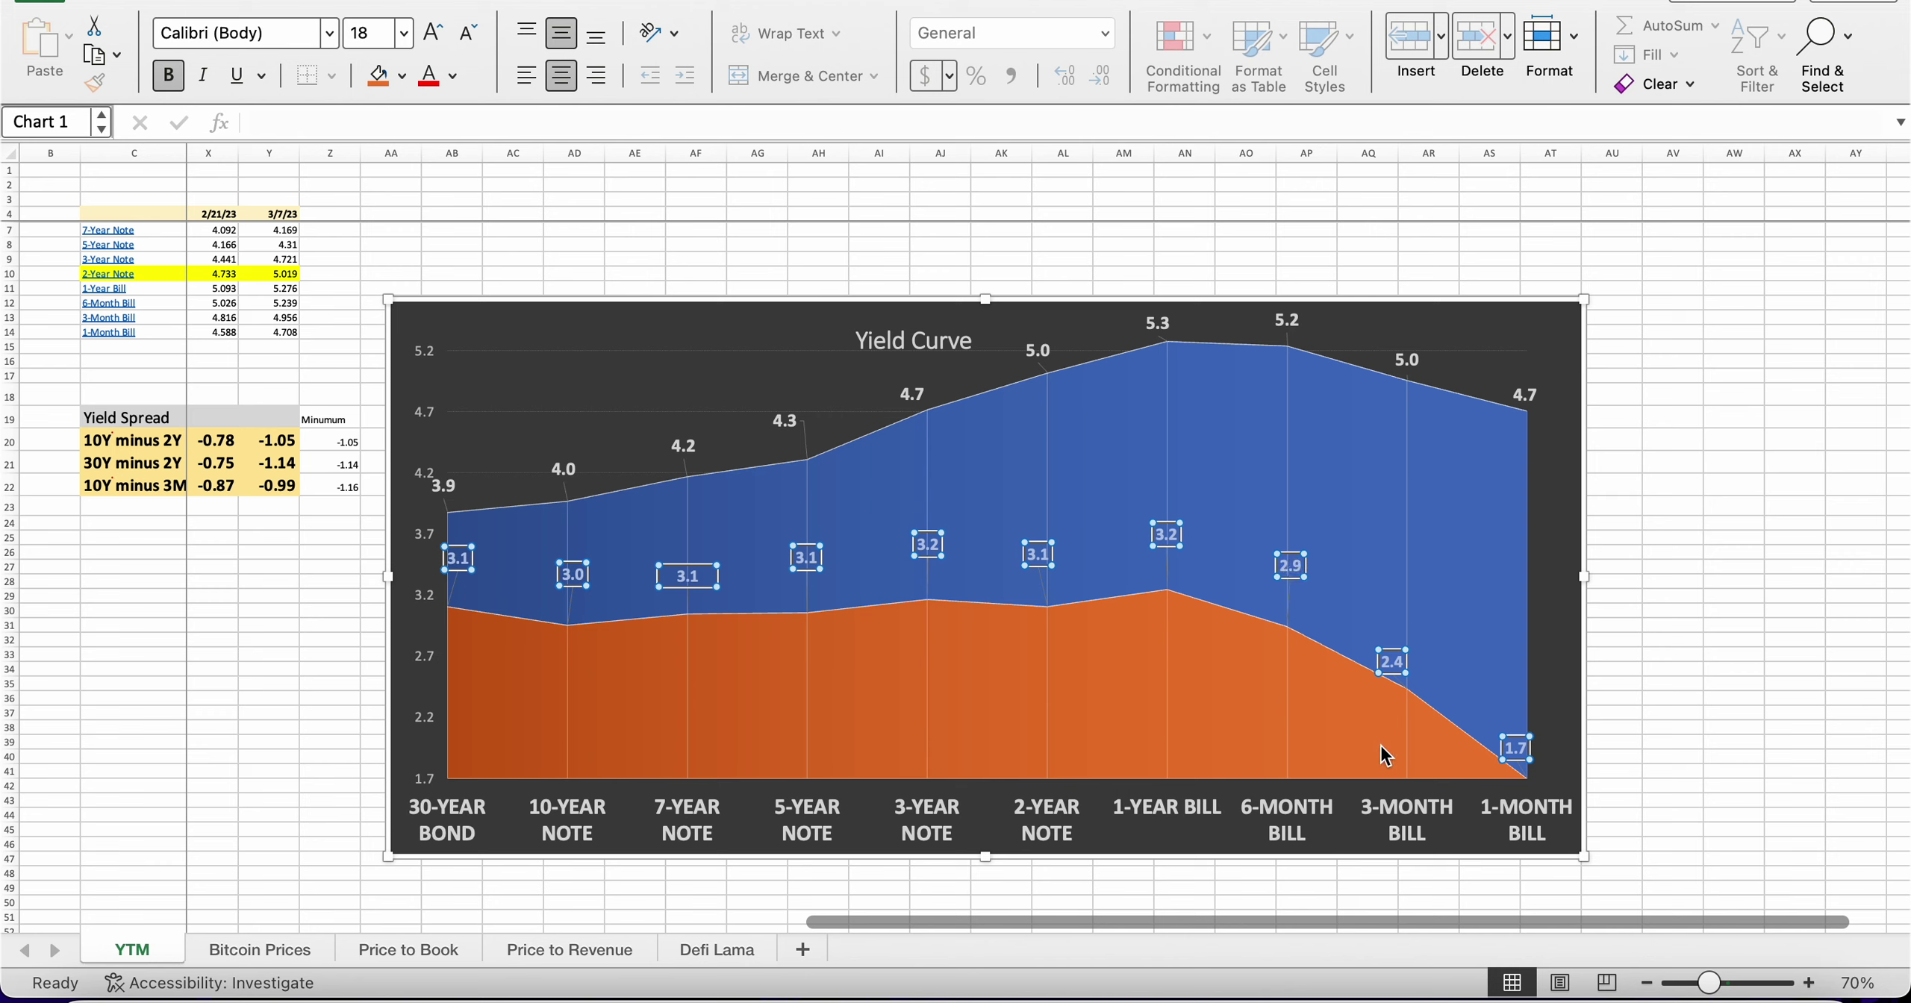
click(1409, 750)
click(1665, 742)
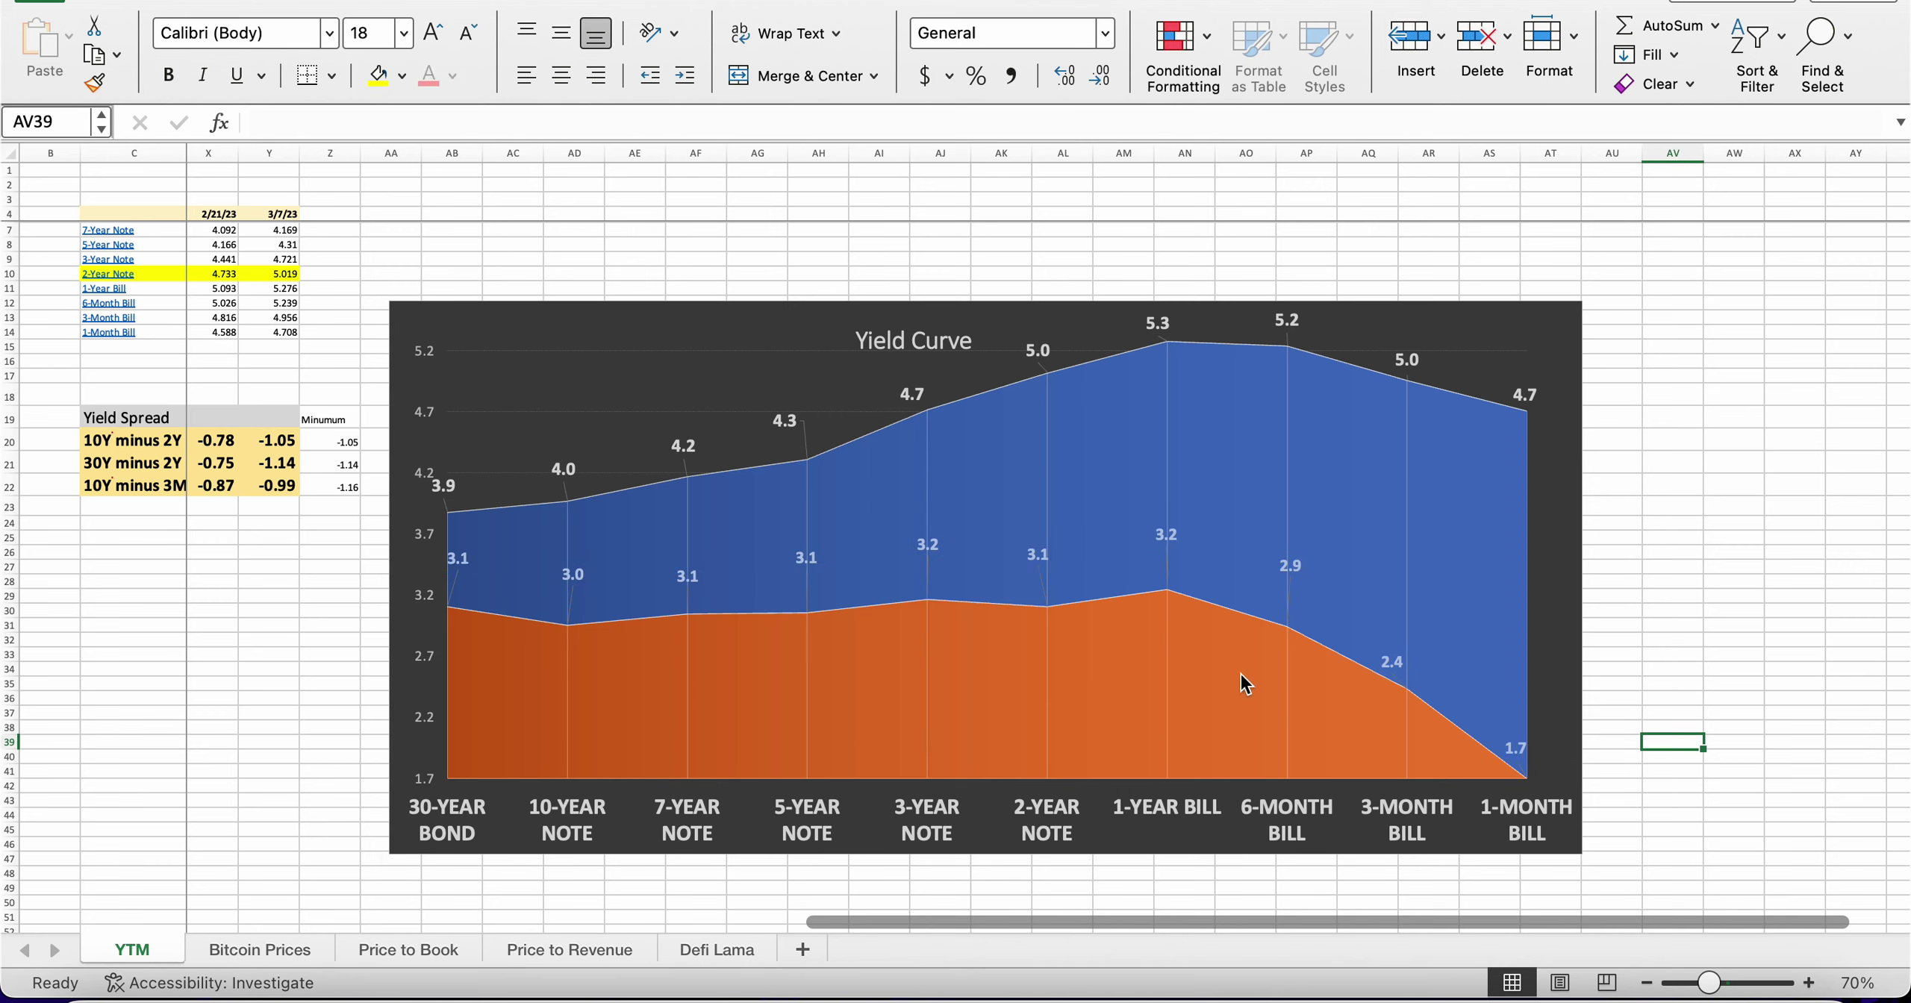
- Check the orange series and data labels of the Yield Curve chart against their 7/14/22 source yields in the table
click(818, 703)
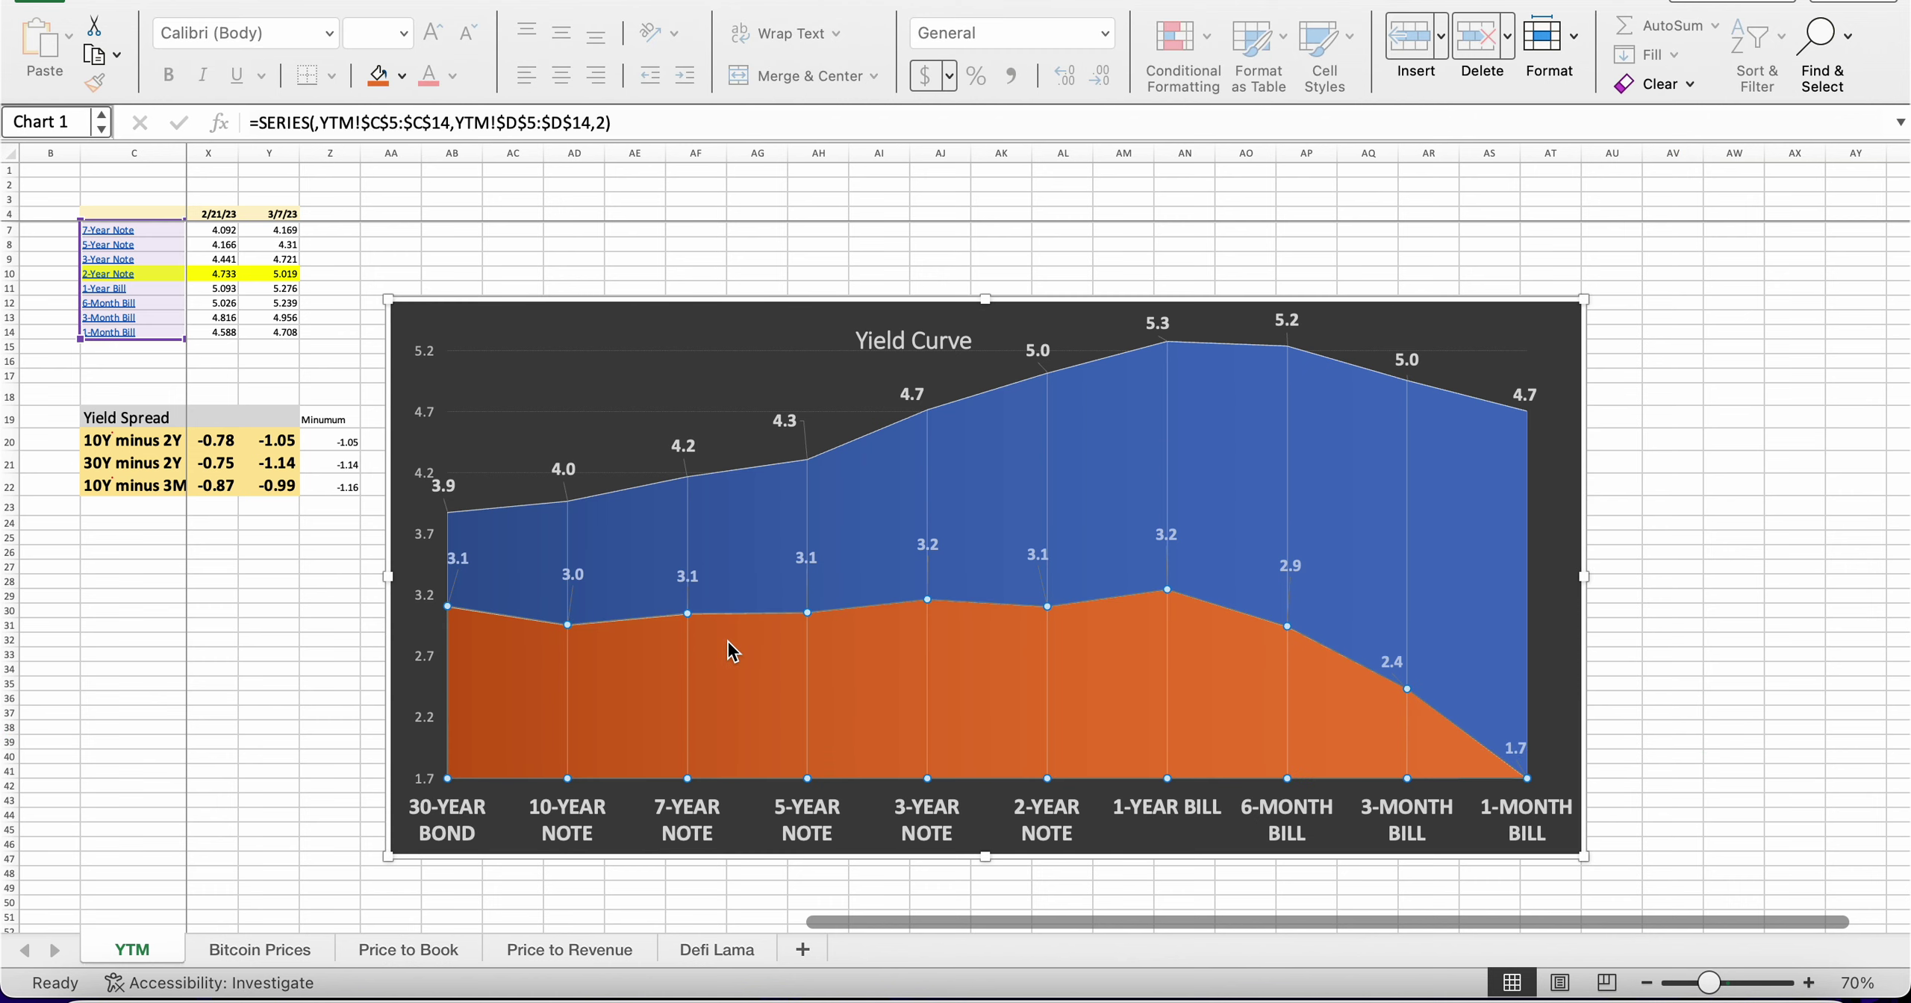
click(686, 579)
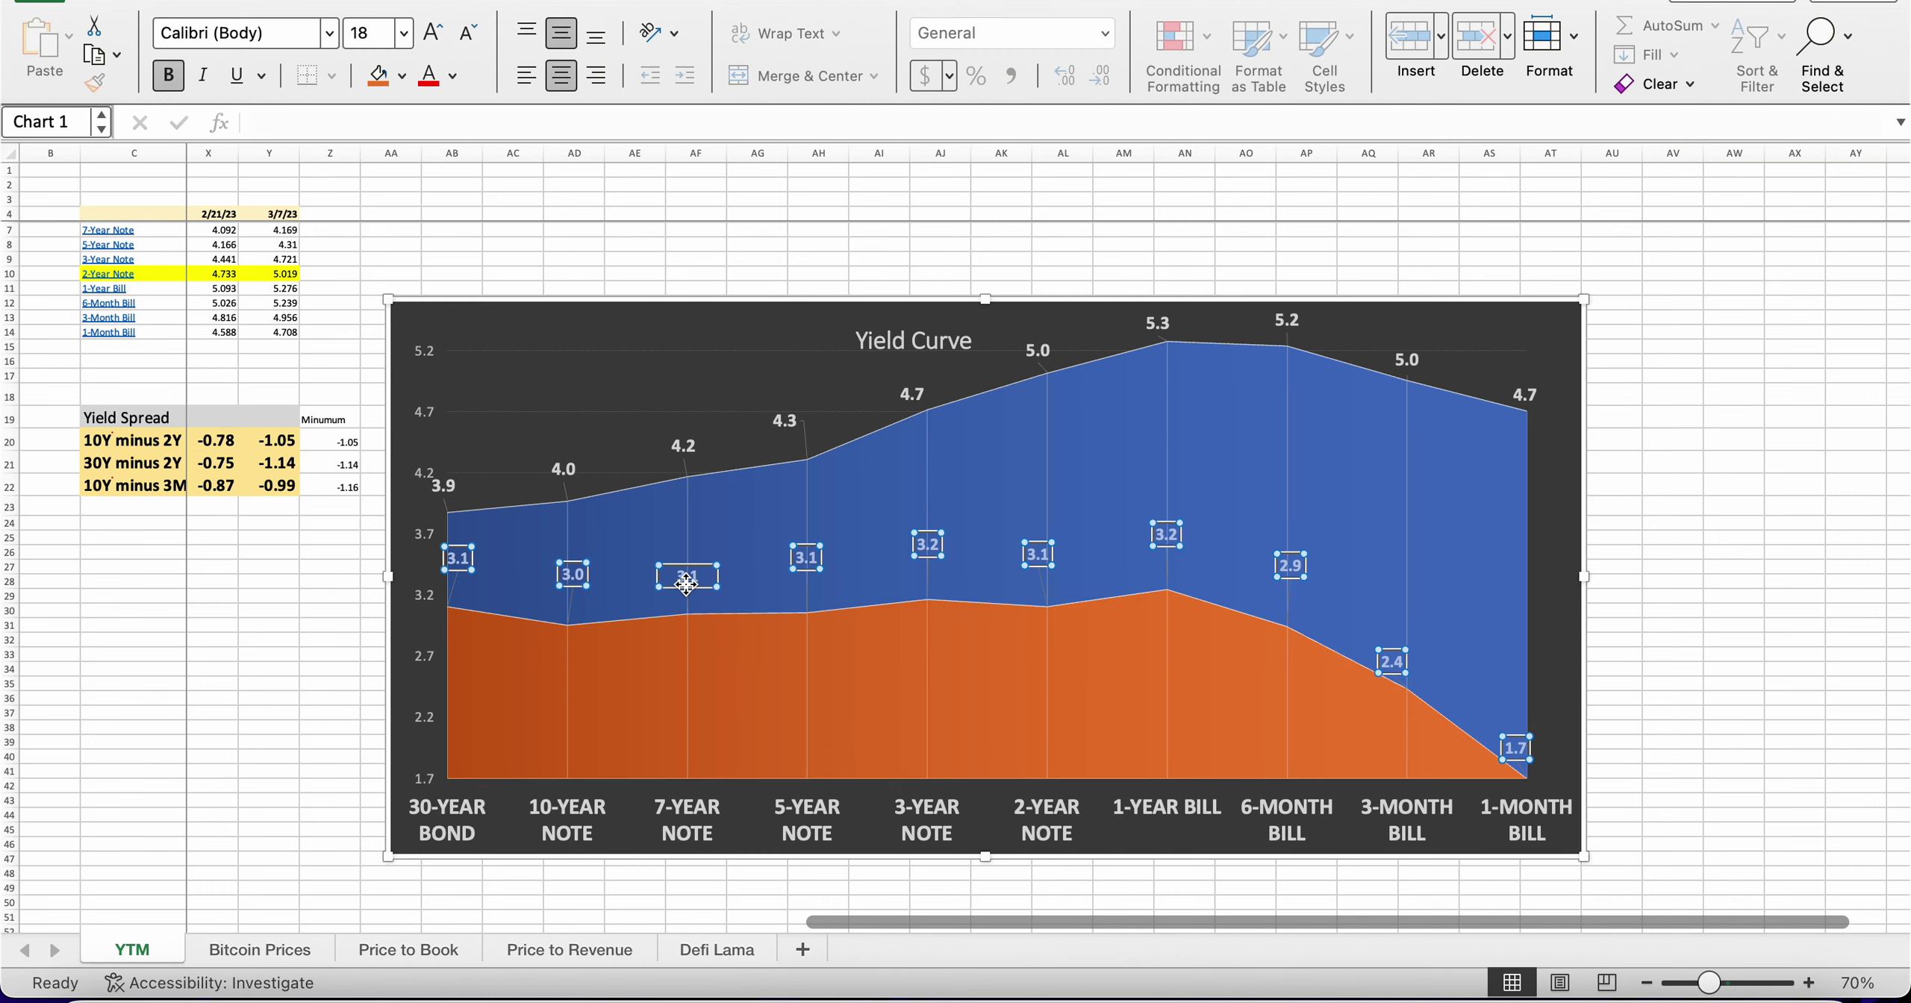
scroll(831, 648, left, 15)
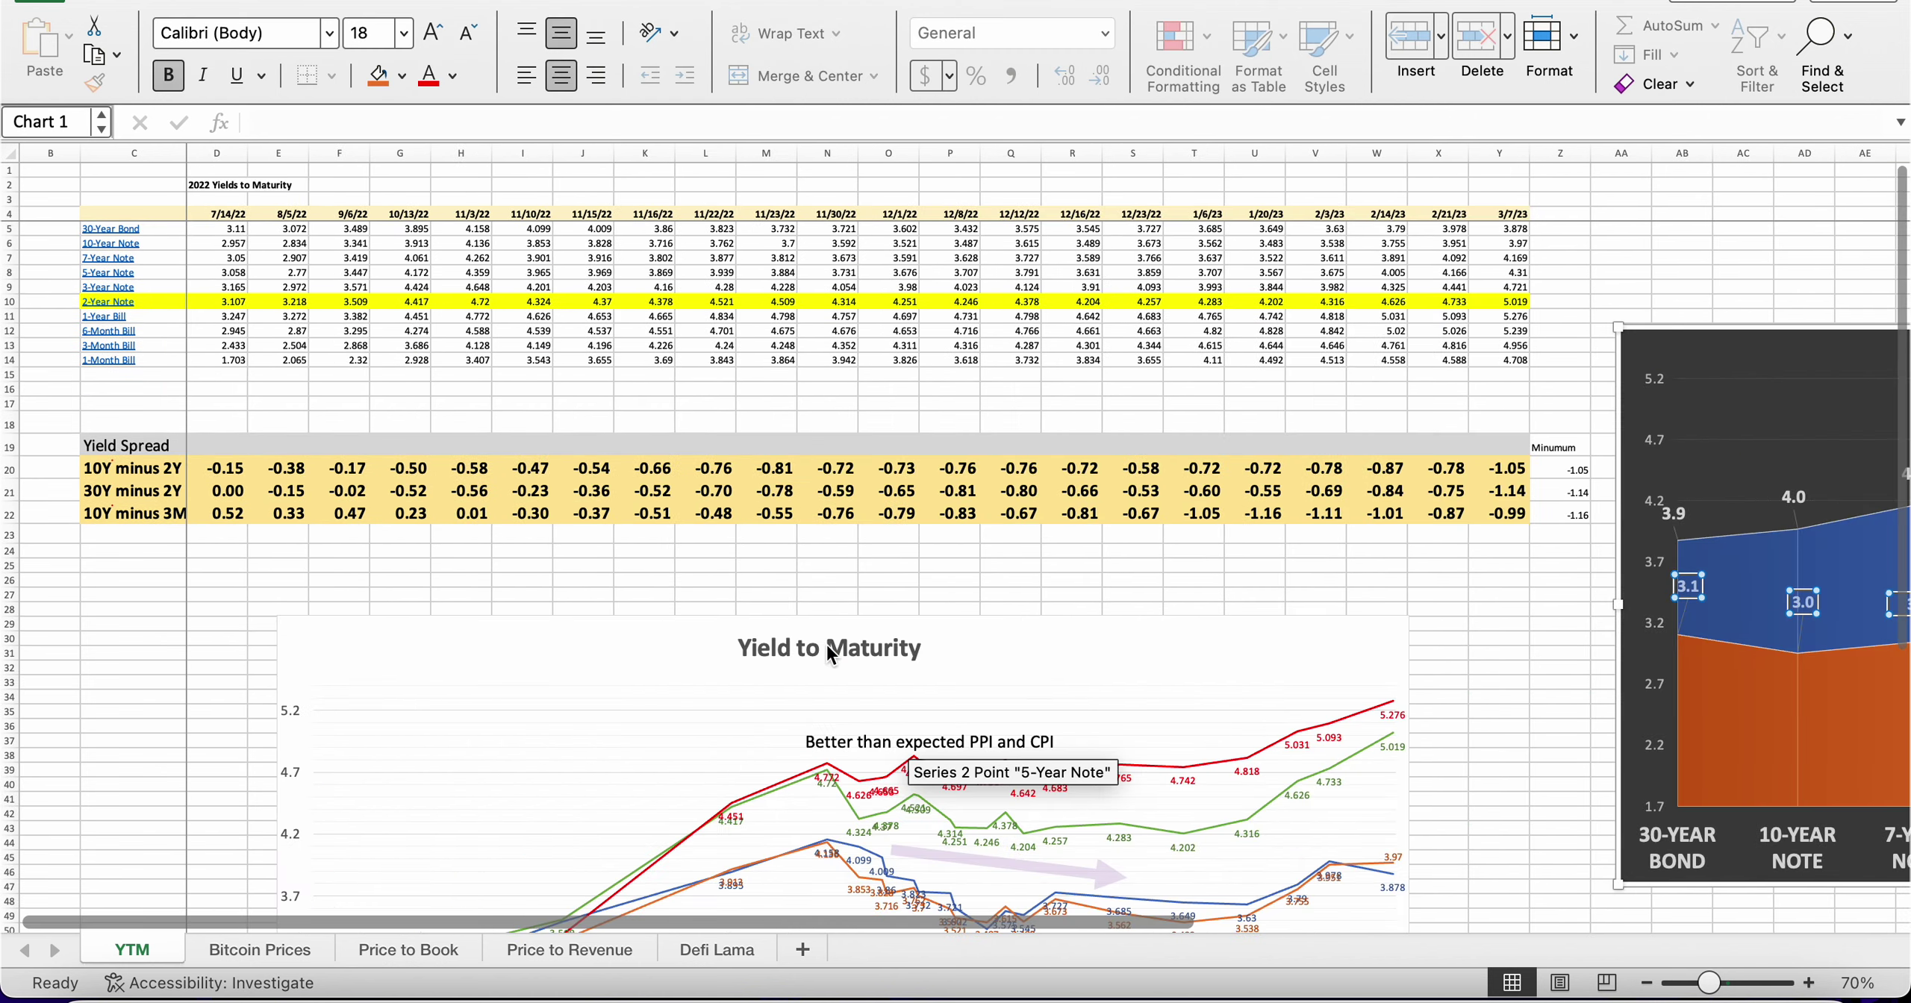
scroll(776, 634, up, 1)
click(1729, 680)
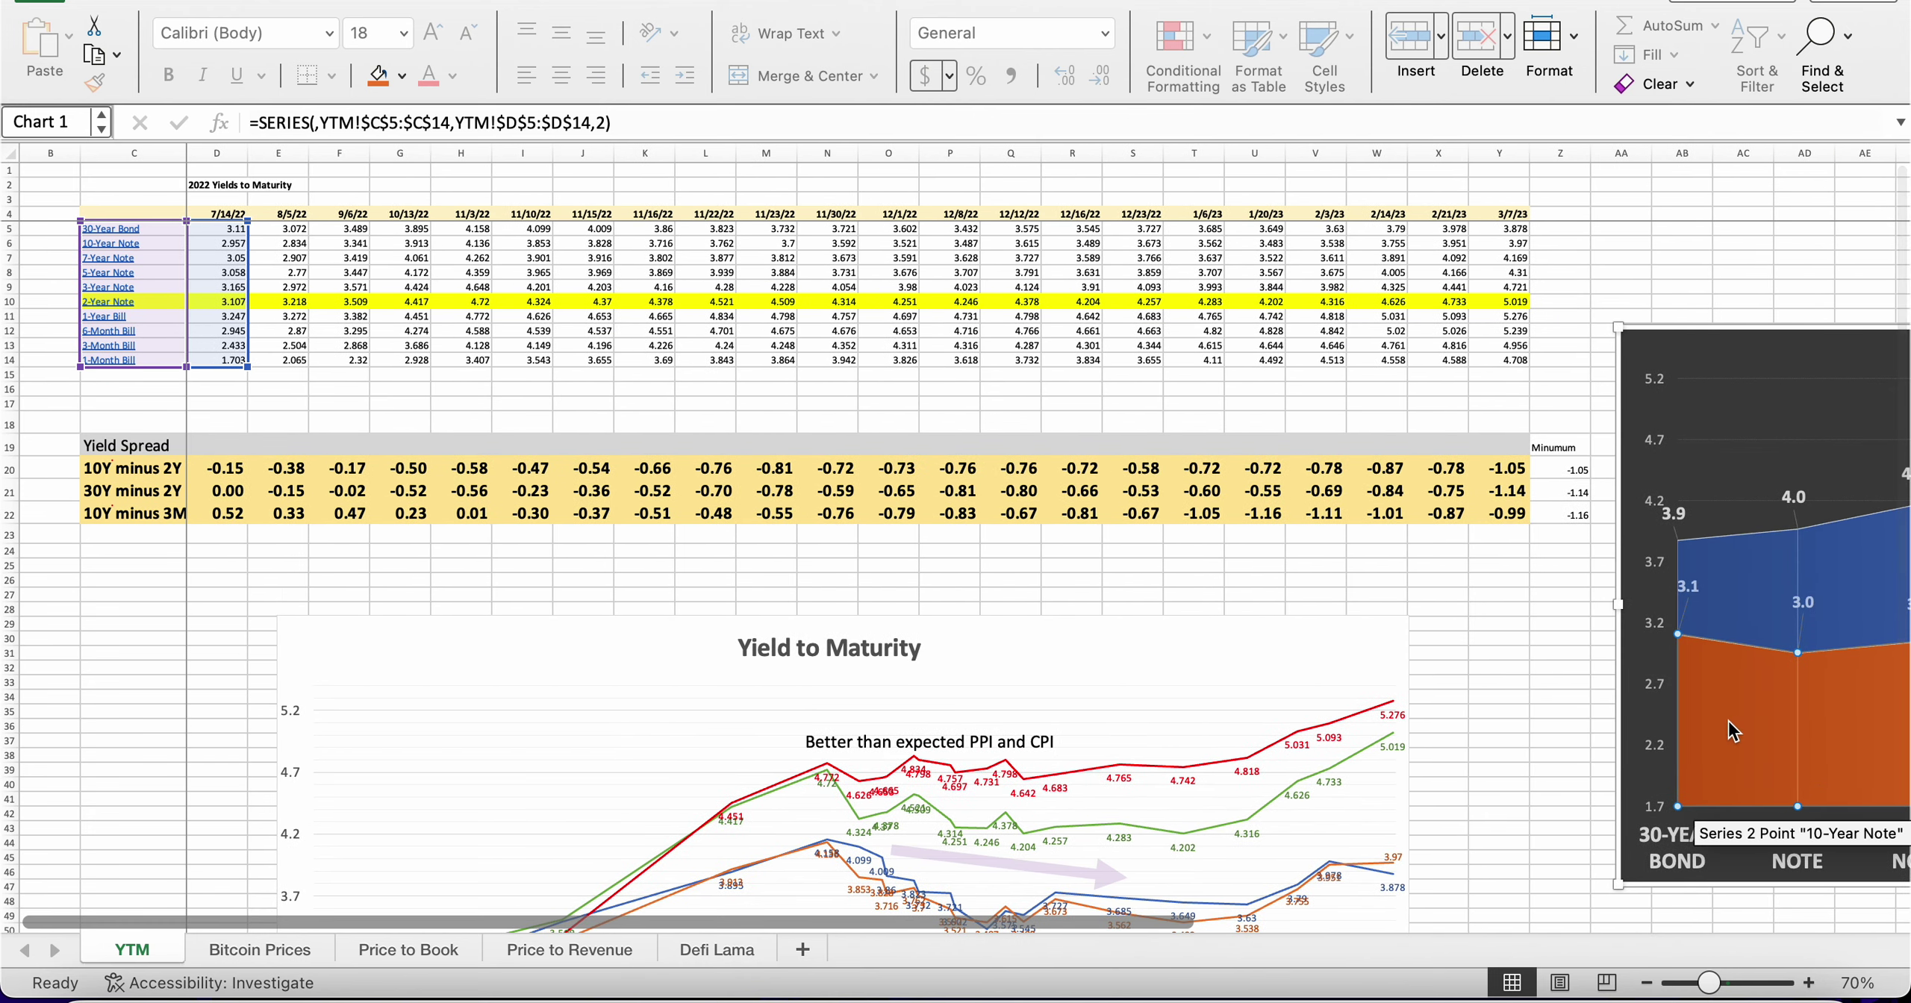
- Examine the blue 3/7/23 series across the whole Yield Curve chart with its source column, and deselect the chart
scroll(1806, 705, right, 10)
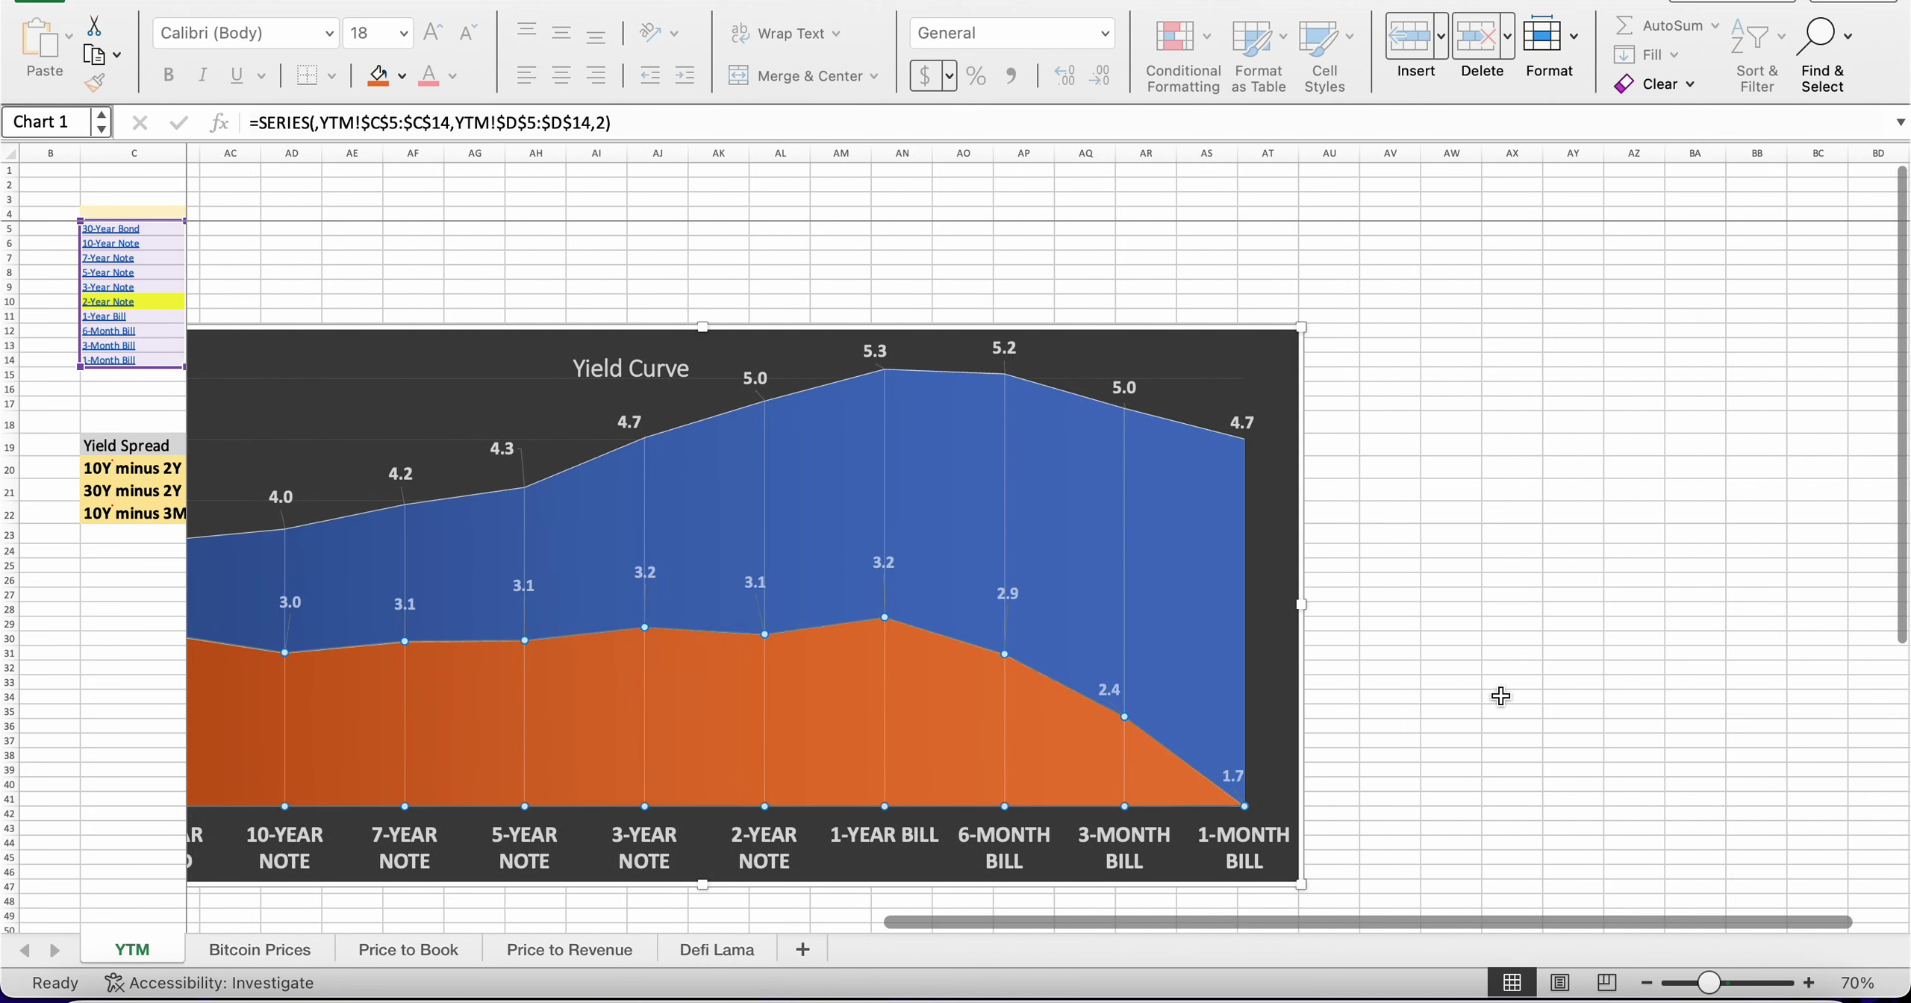
scroll(1501, 691, left, 3)
scroll(1422, 738, left, 1)
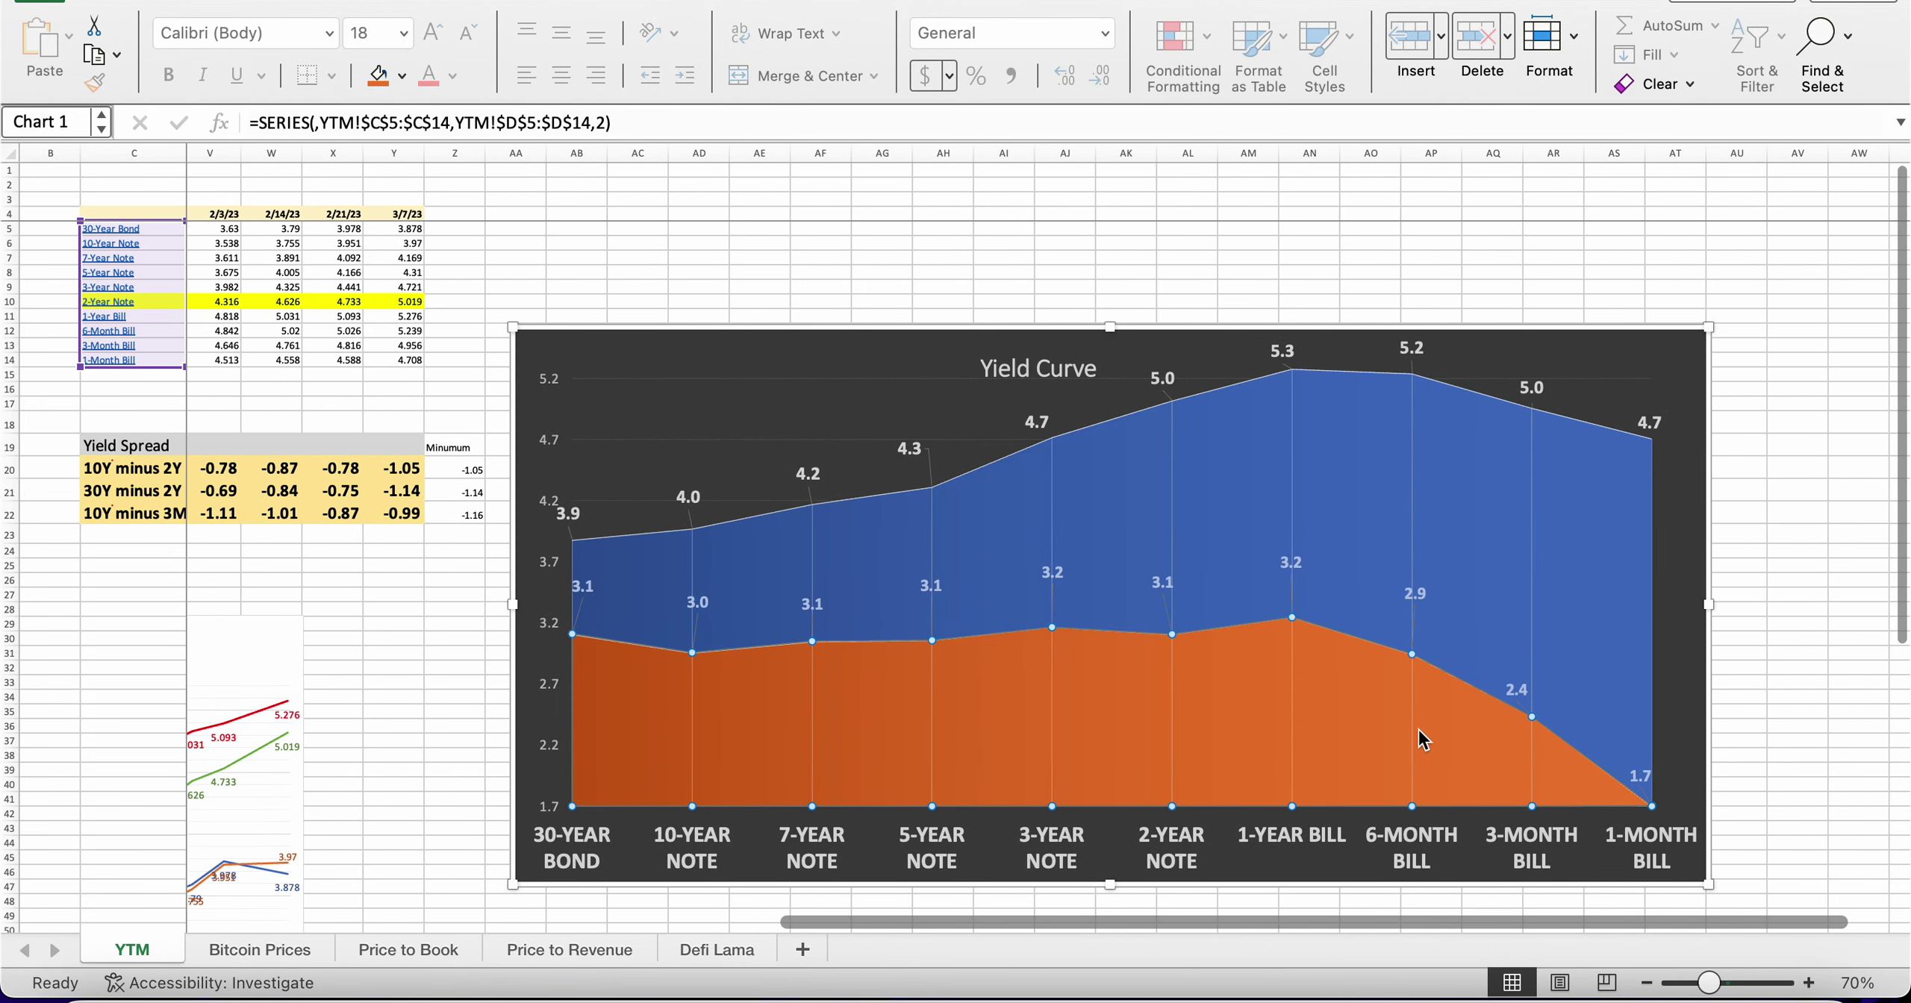
click(1233, 398)
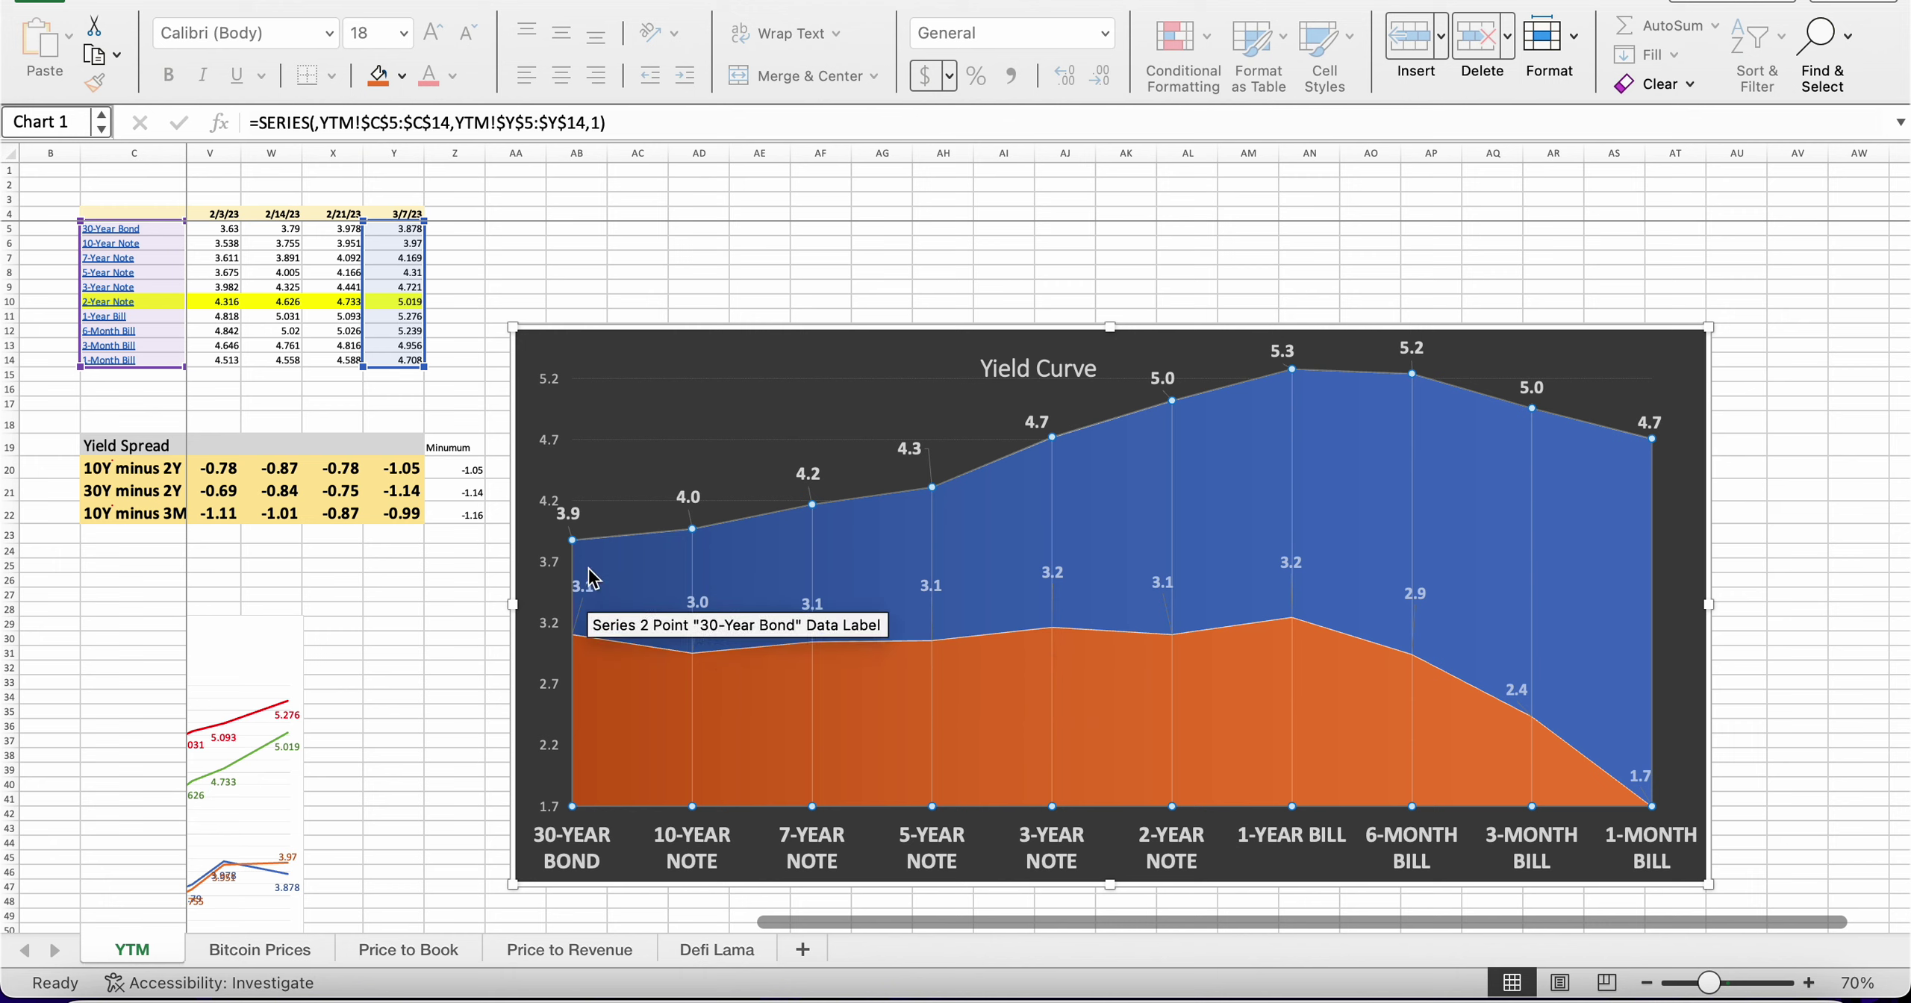
click(454, 595)
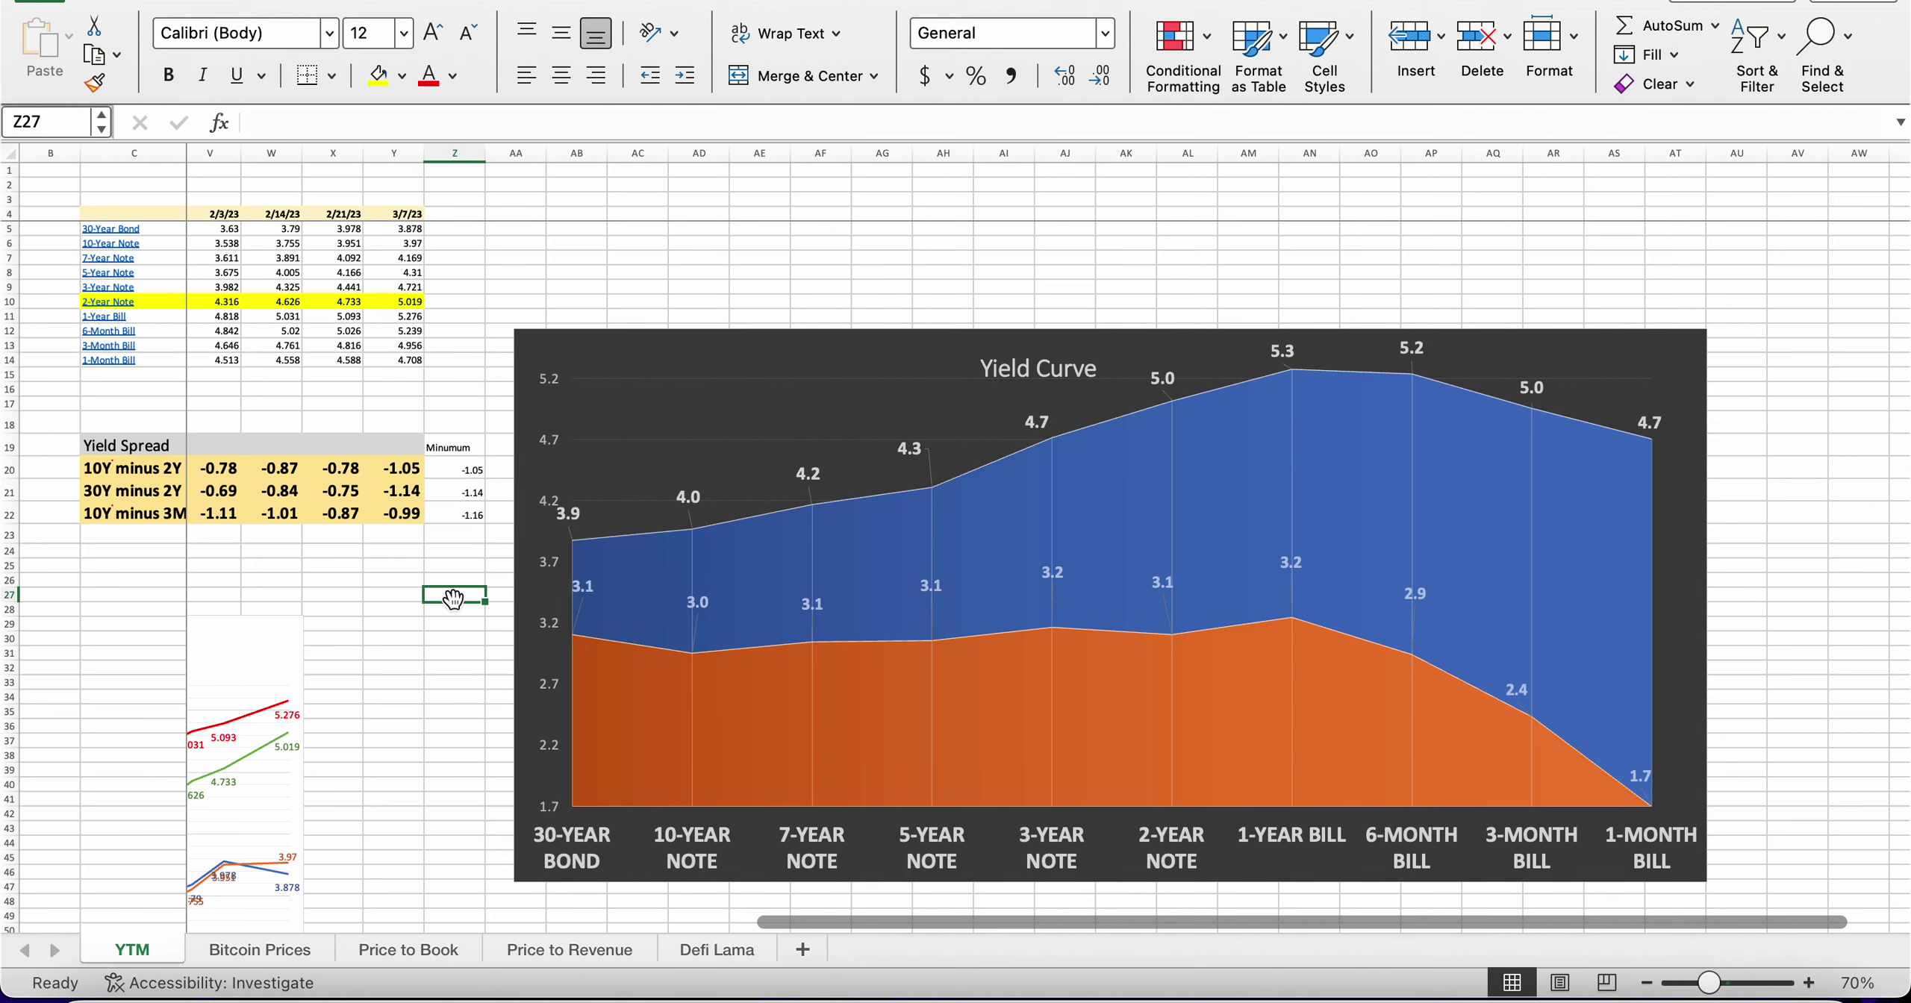
scroll(454, 598, down, 2)
scroll(454, 597, left, 1)
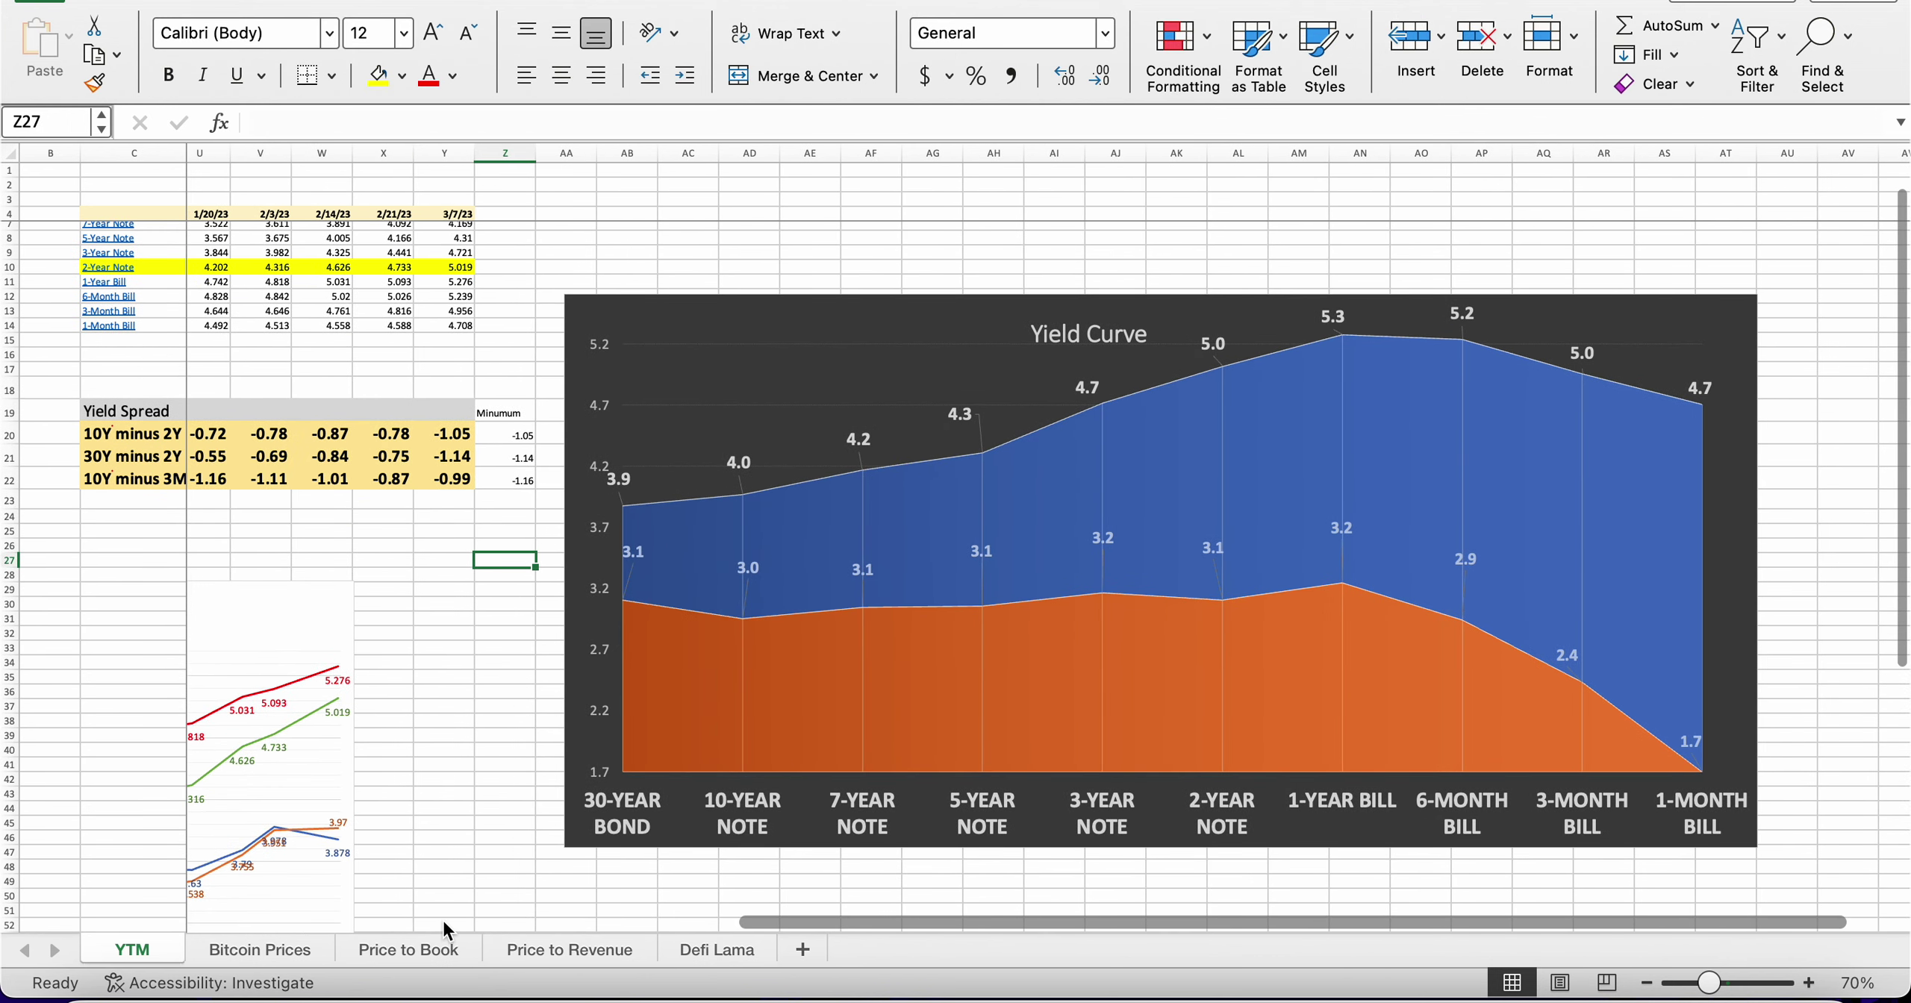
- Switch to PowerPoint and select the recent presentation Yield Curve Elasticity
click(484, 997)
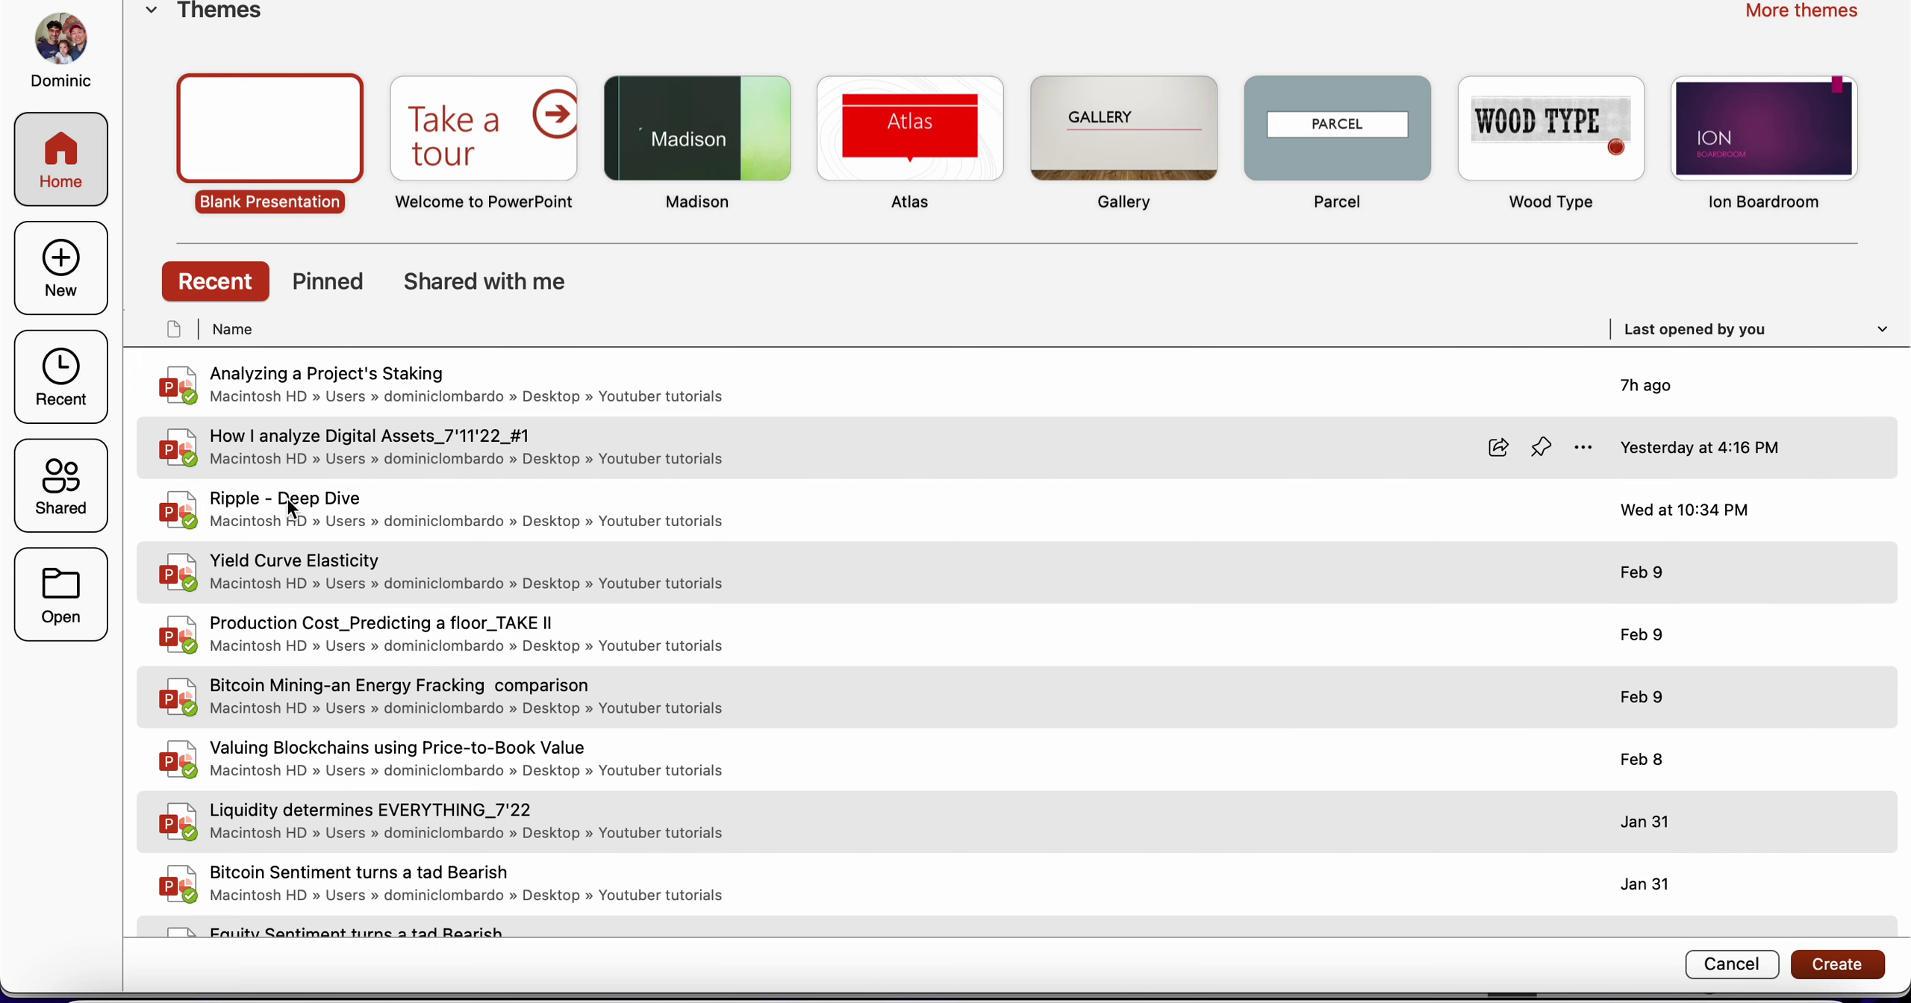
click(274, 566)
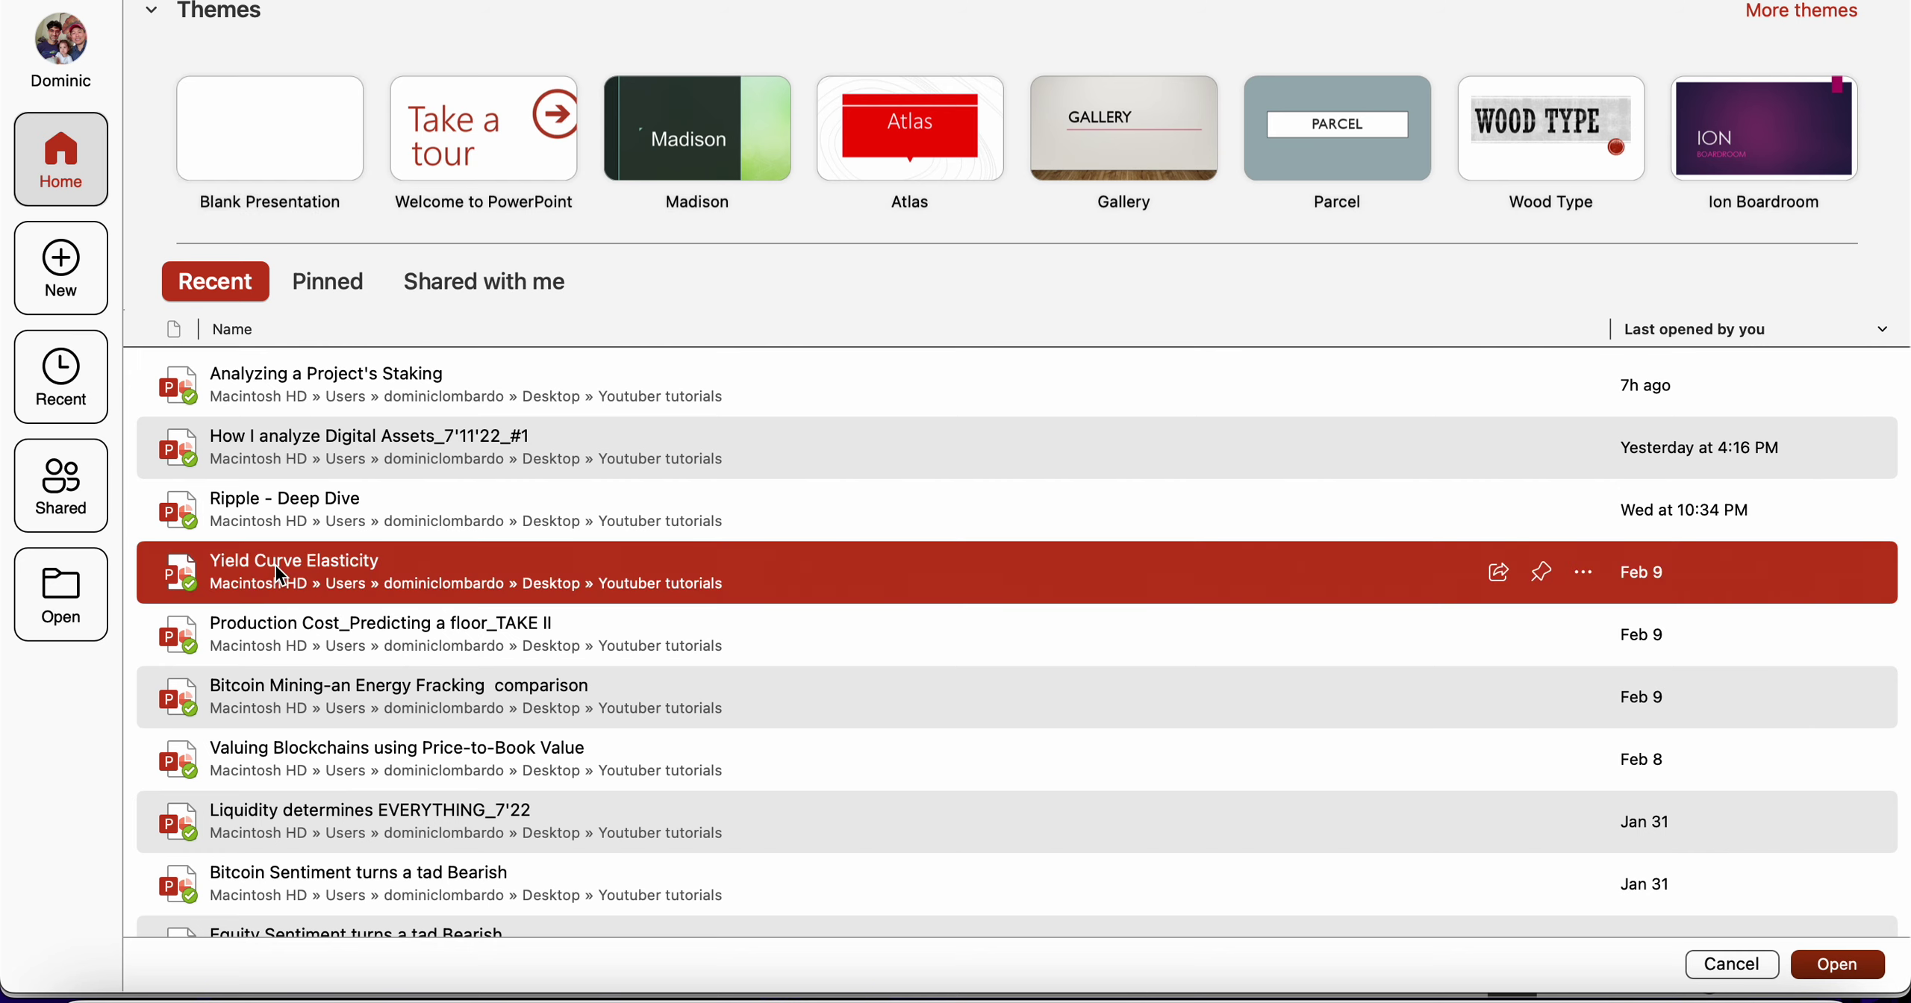